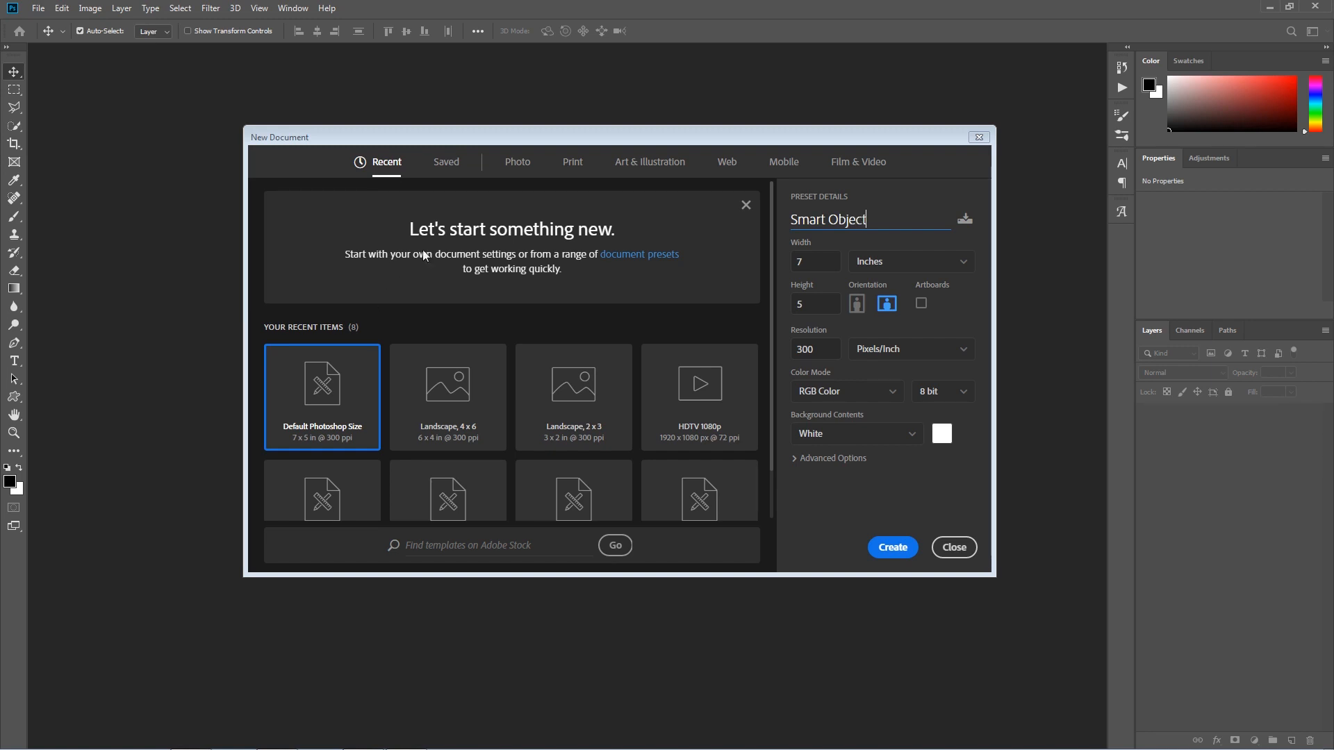
Create the Smart Object document from the Default Photoshop Size photo preset, 7 × 5 inches at 300 pixels/inch with a white background.
click(517, 164)
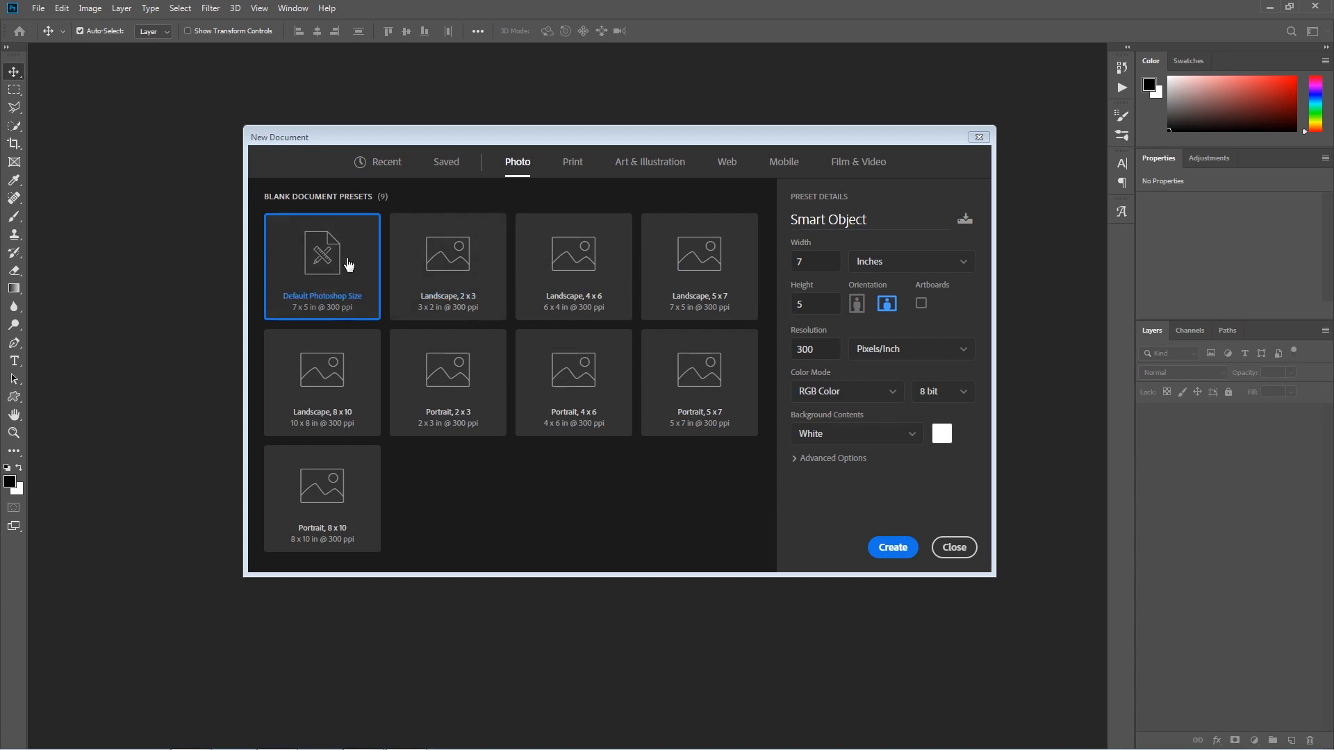
drag(823, 349, 769, 357)
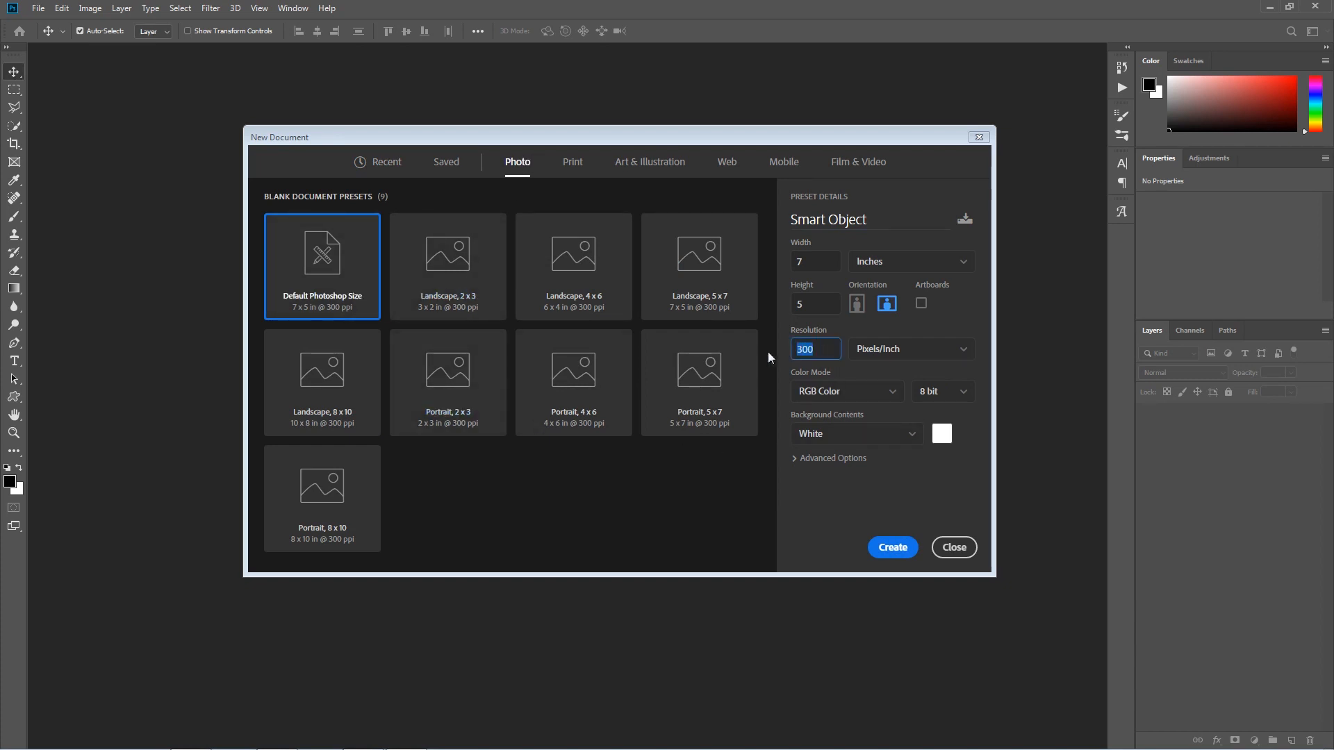
click(887, 550)
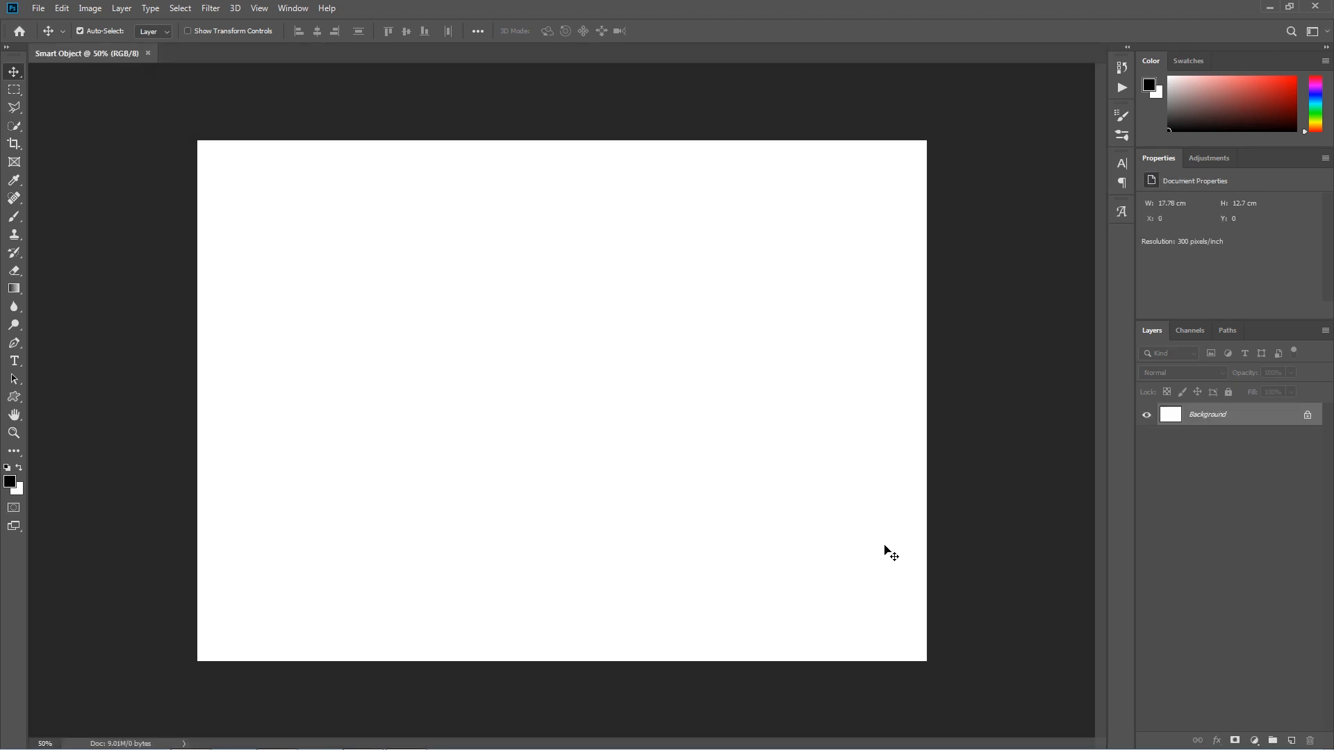
key(ctrl+0)
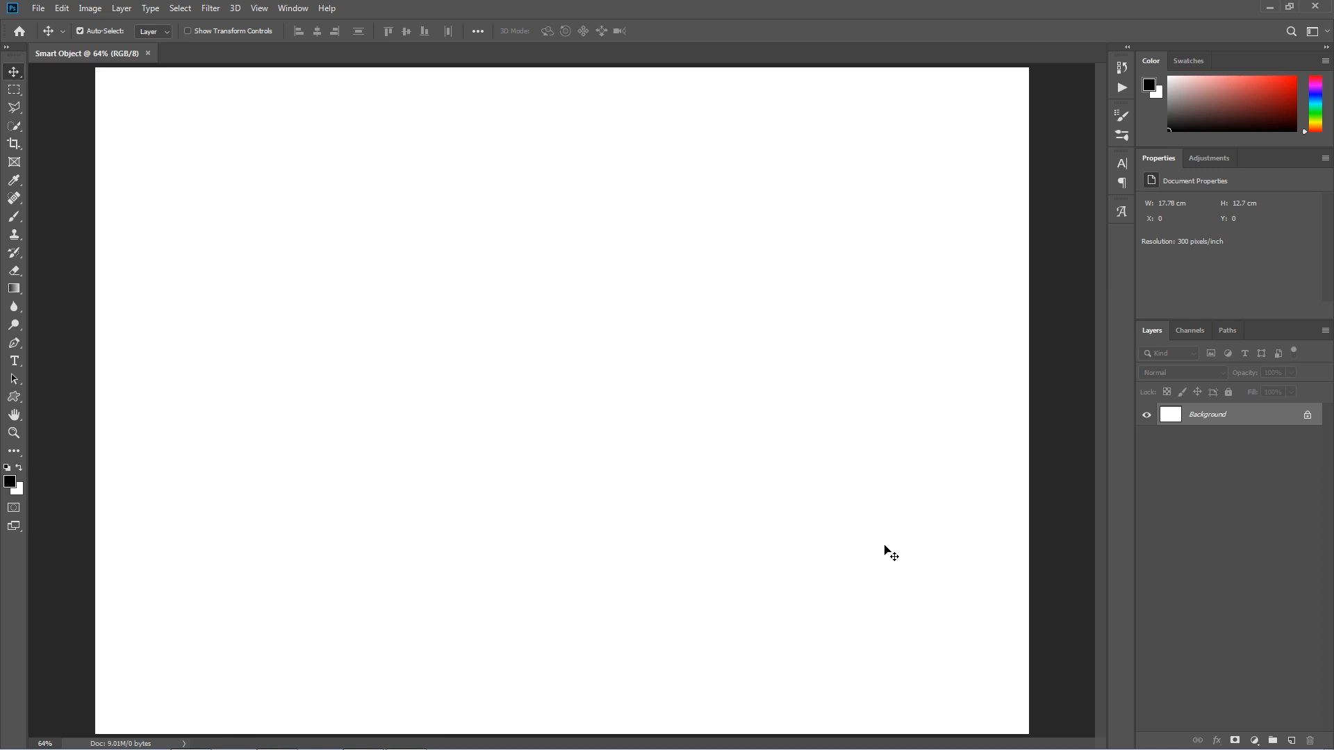
Open the Untitled-1 portrait image from the Smart Object folder as its own document.
click(45, 13)
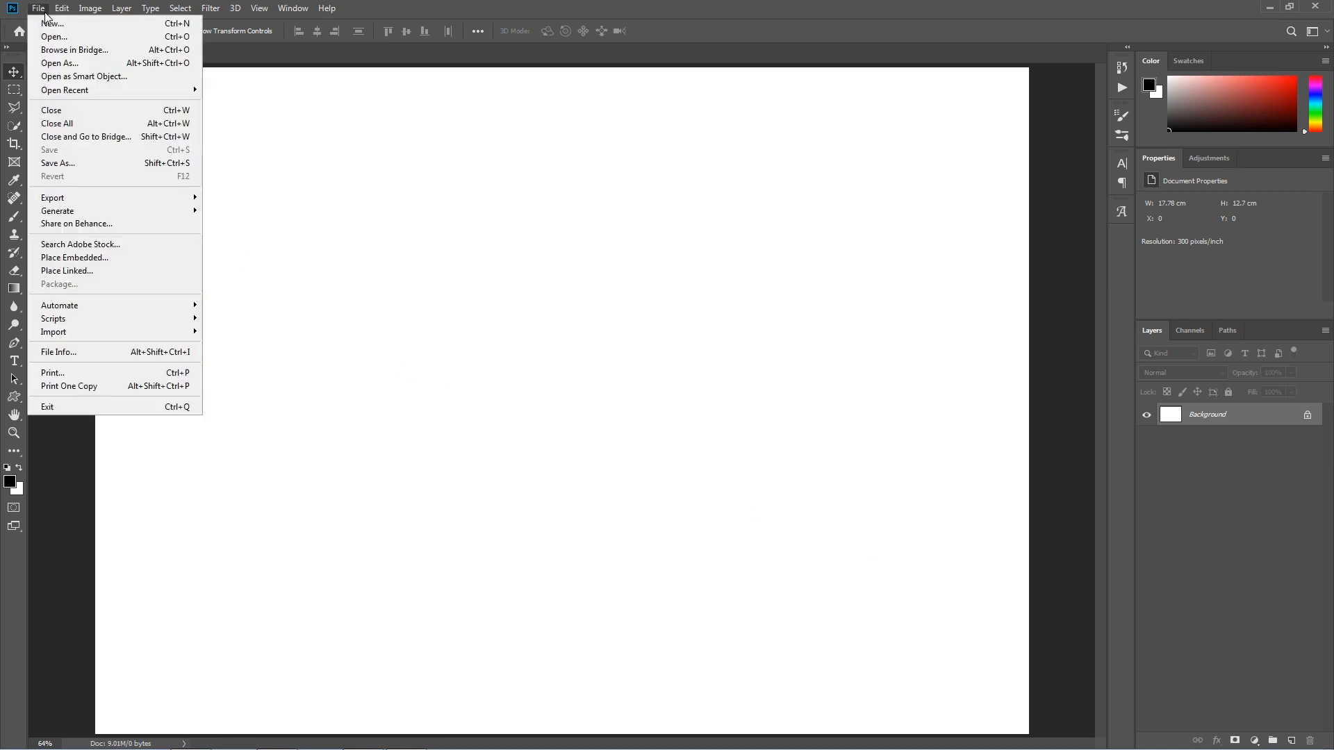
click(50, 38)
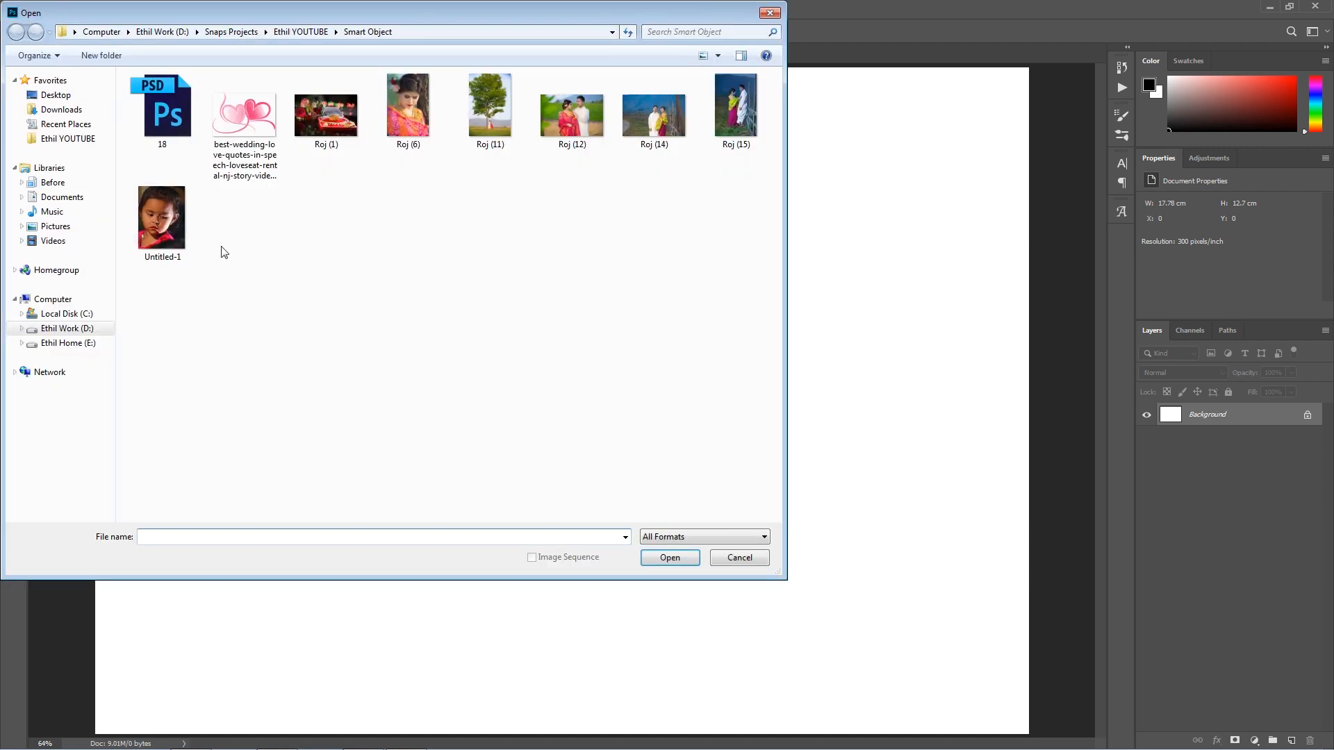
click(167, 219)
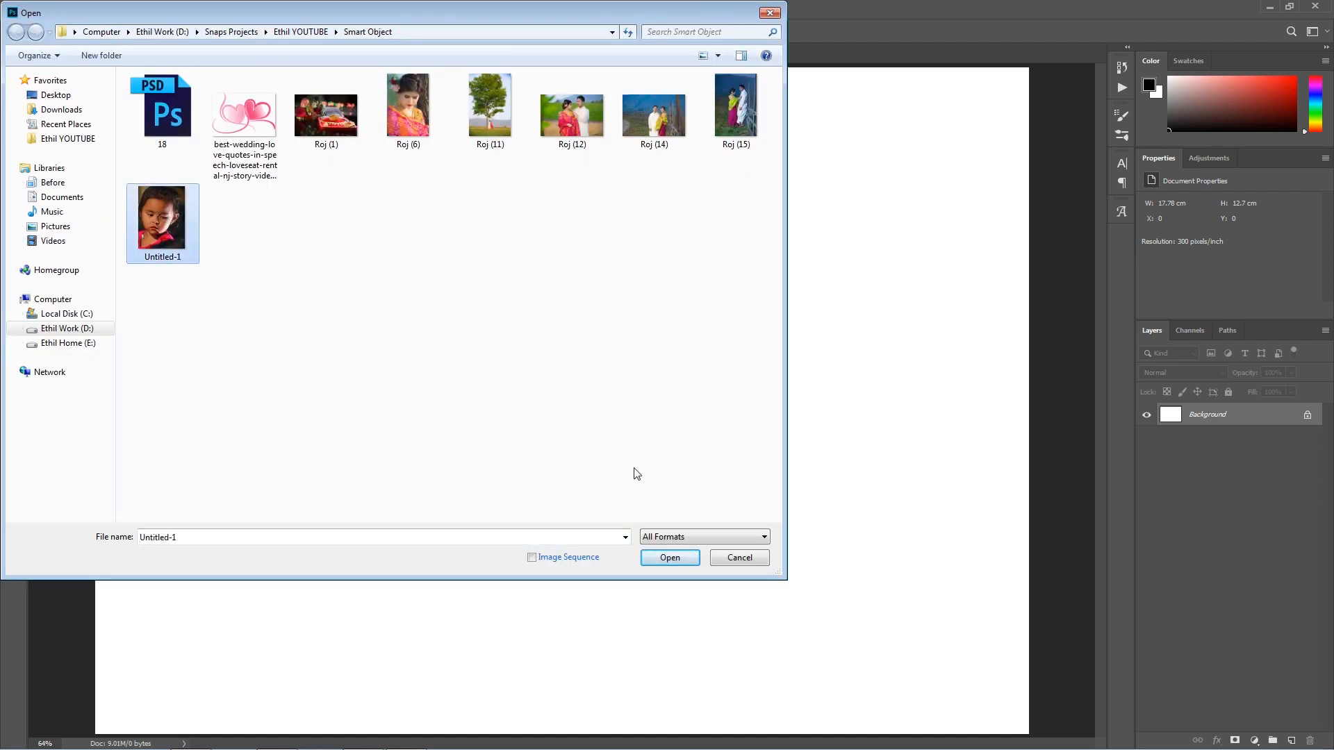
click(670, 557)
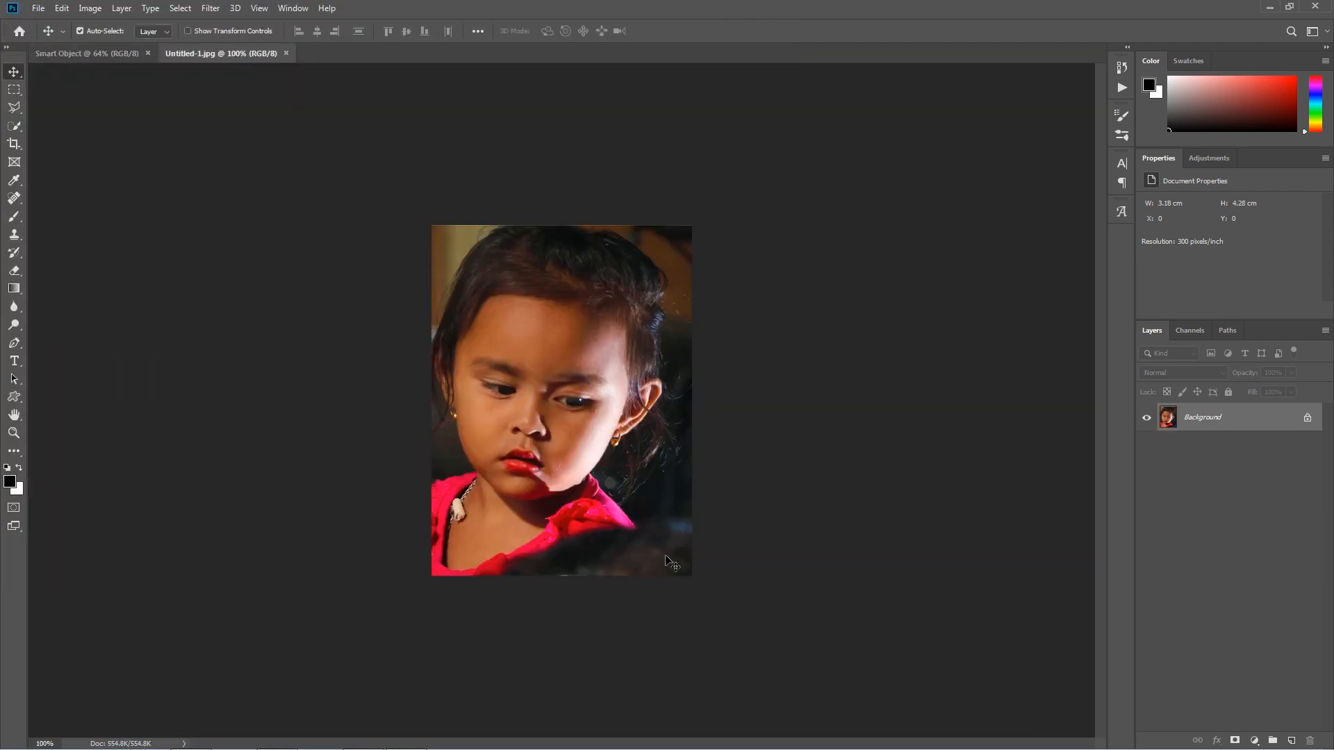
Copy the opened portrait into the upper part of the Smart Object document as a regular pixel layer.
scroll(562, 372, up, 5)
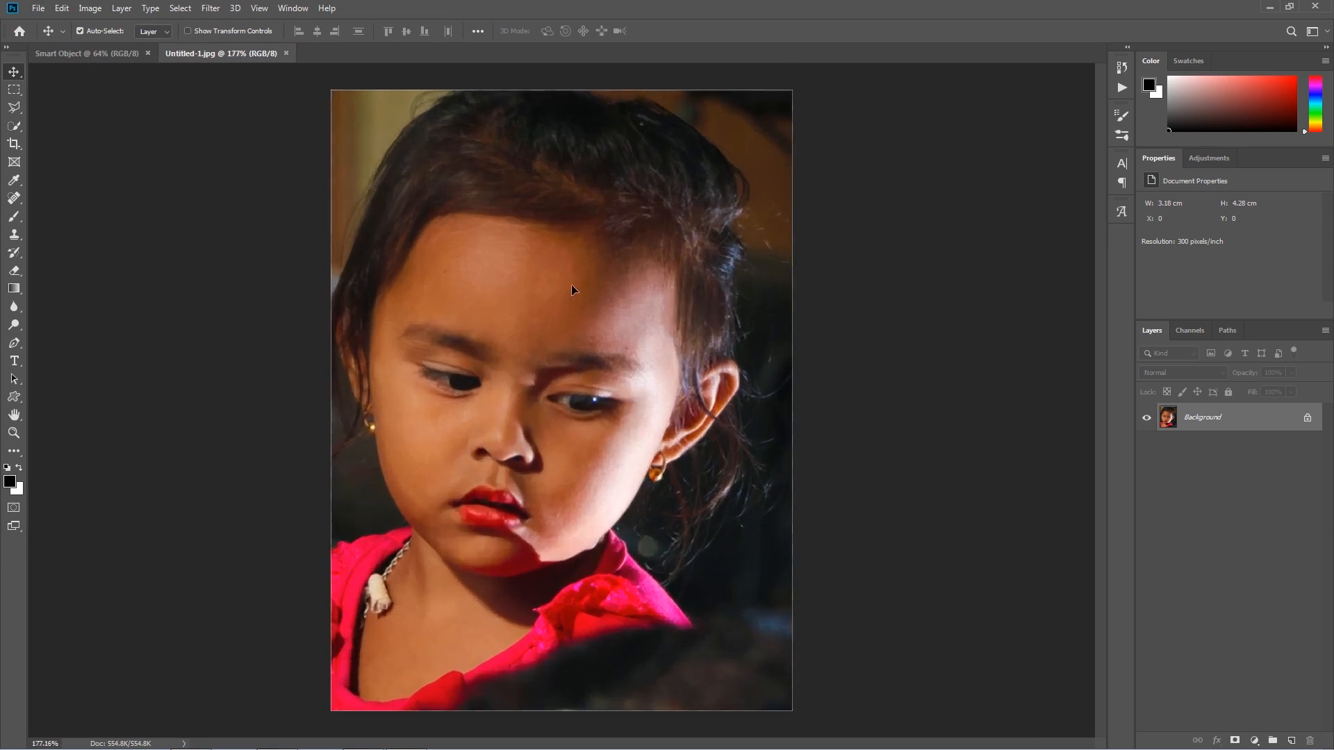
click(87, 56)
drag(88, 58, 329, 321)
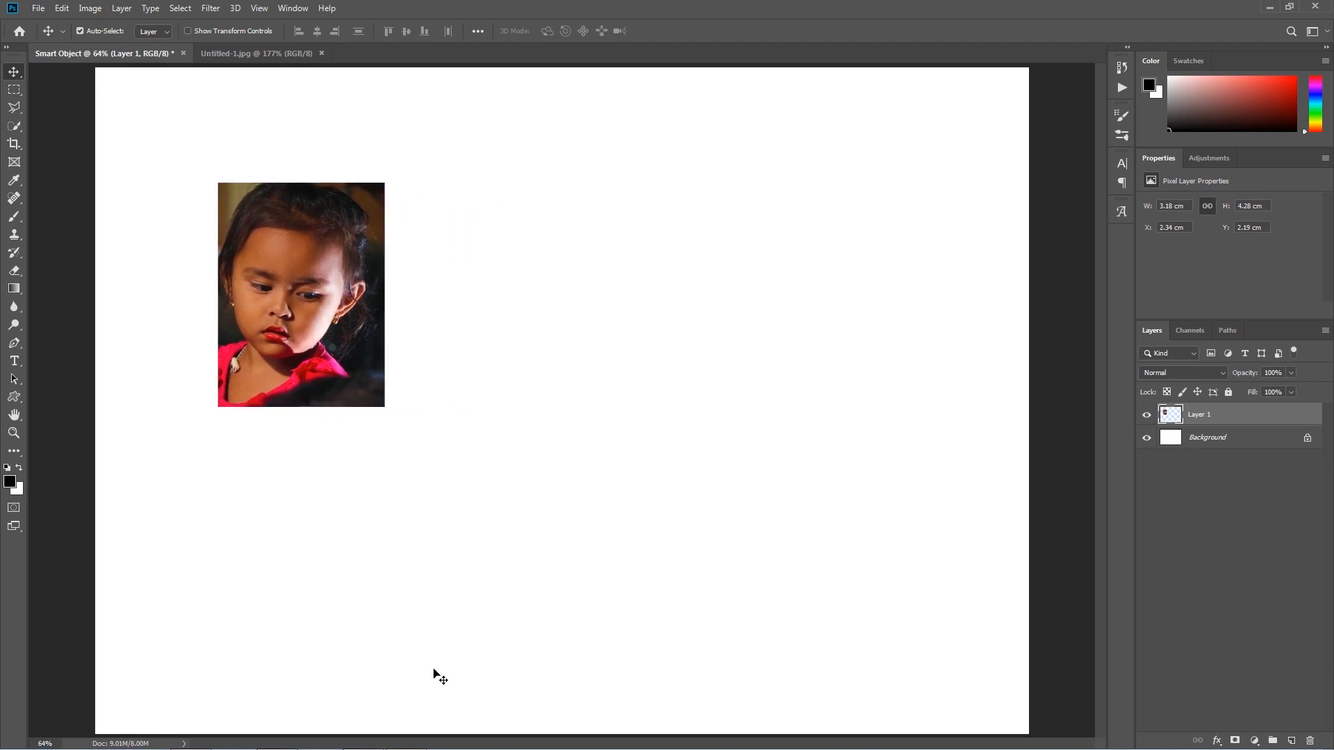
Place the Untitled-1 file from the Smart Object folder in Windows Explorer as an embedded smart object beside the first portrait.
mouse_move(233, 746)
click(278, 741)
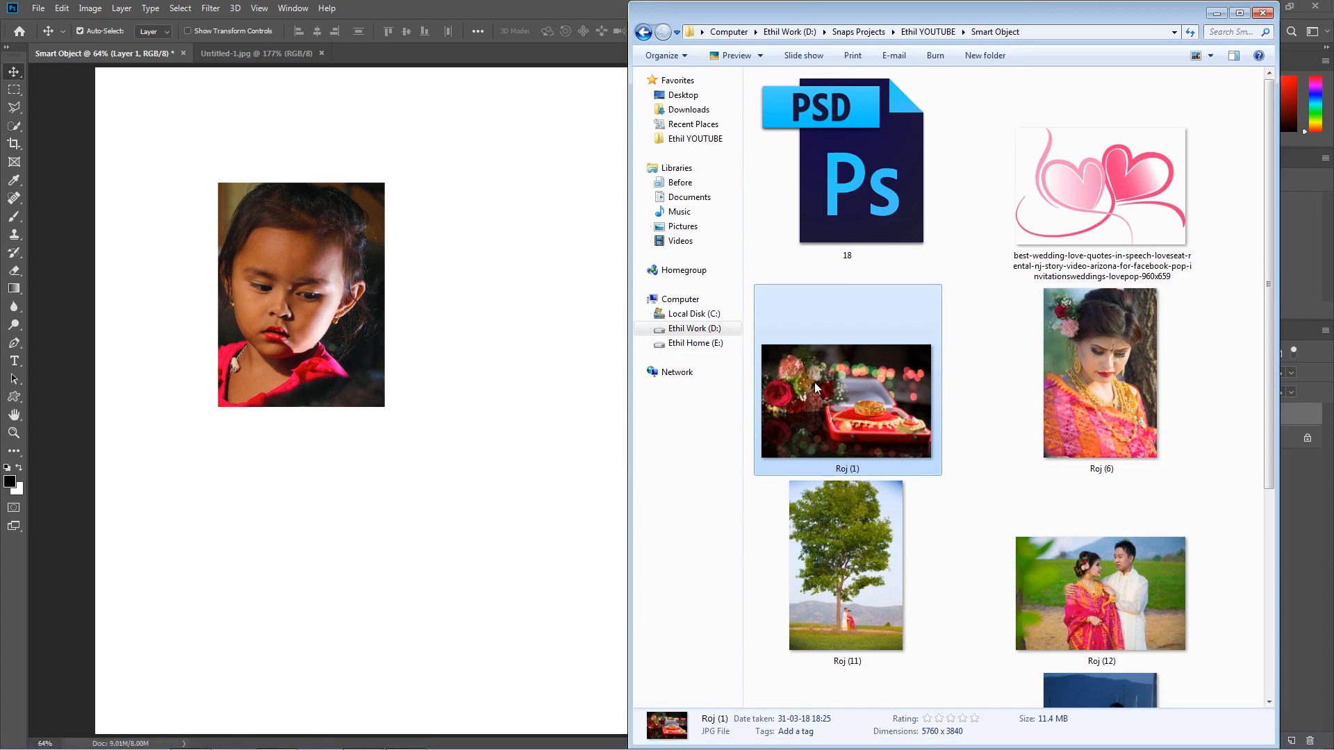
scroll(815, 382, down, 5)
click(761, 585)
drag(761, 585, 495, 232)
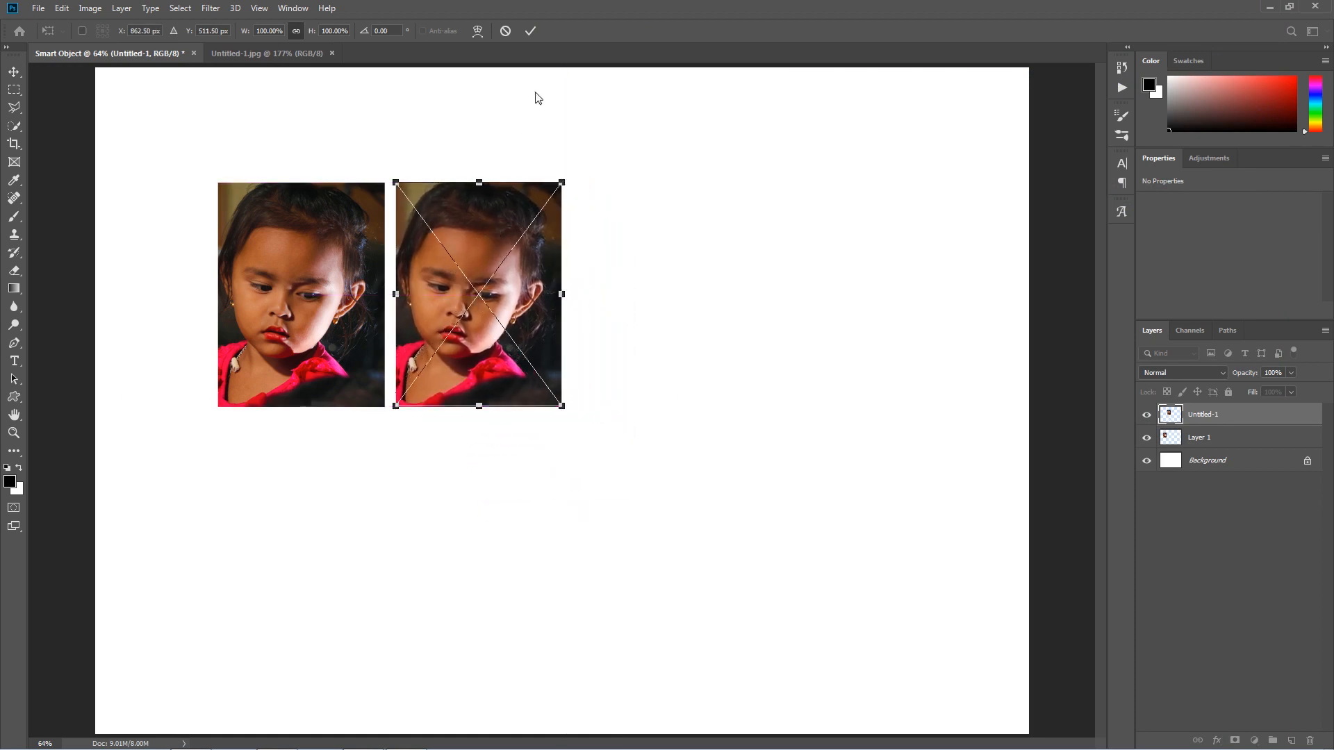
click(530, 31)
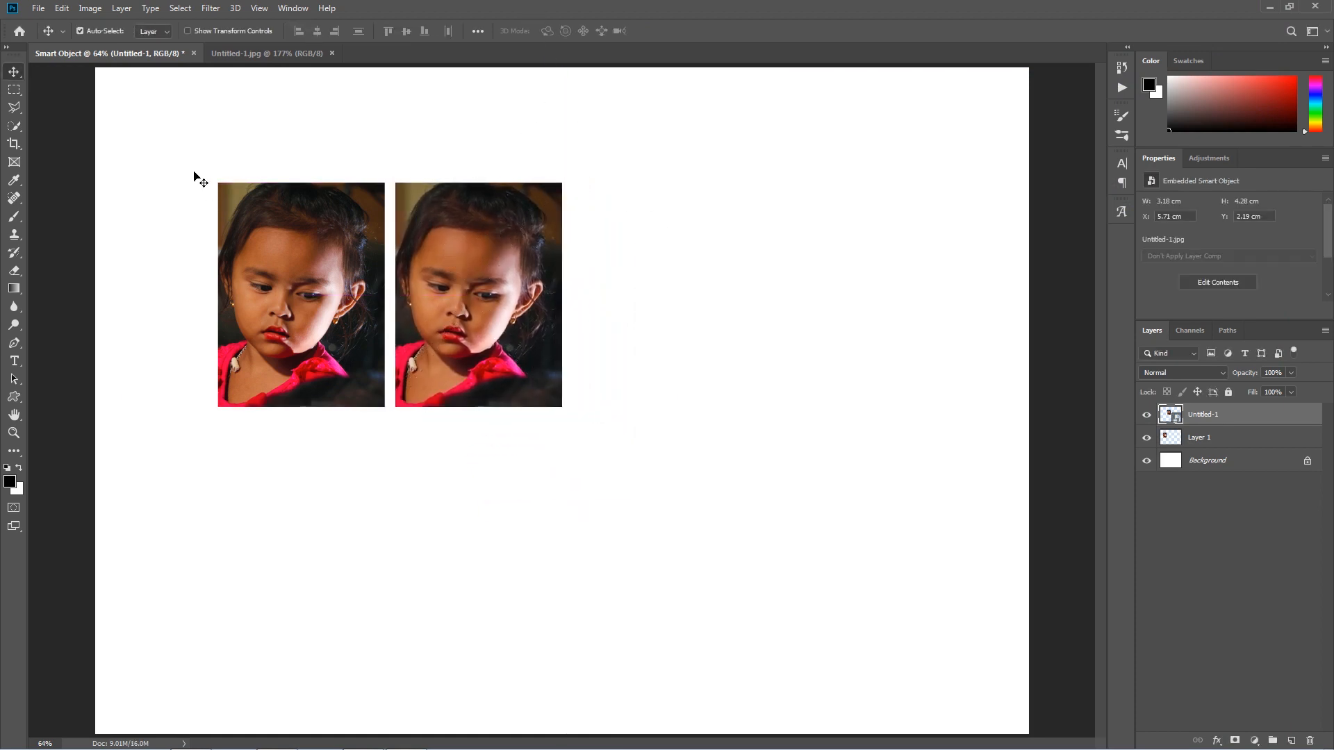
Compare the two portraits up close by hiding and showing the Untitled-1 layer and Layer 1 in turn.
scroll(194, 174, up, 2)
scroll(358, 200, up, 2)
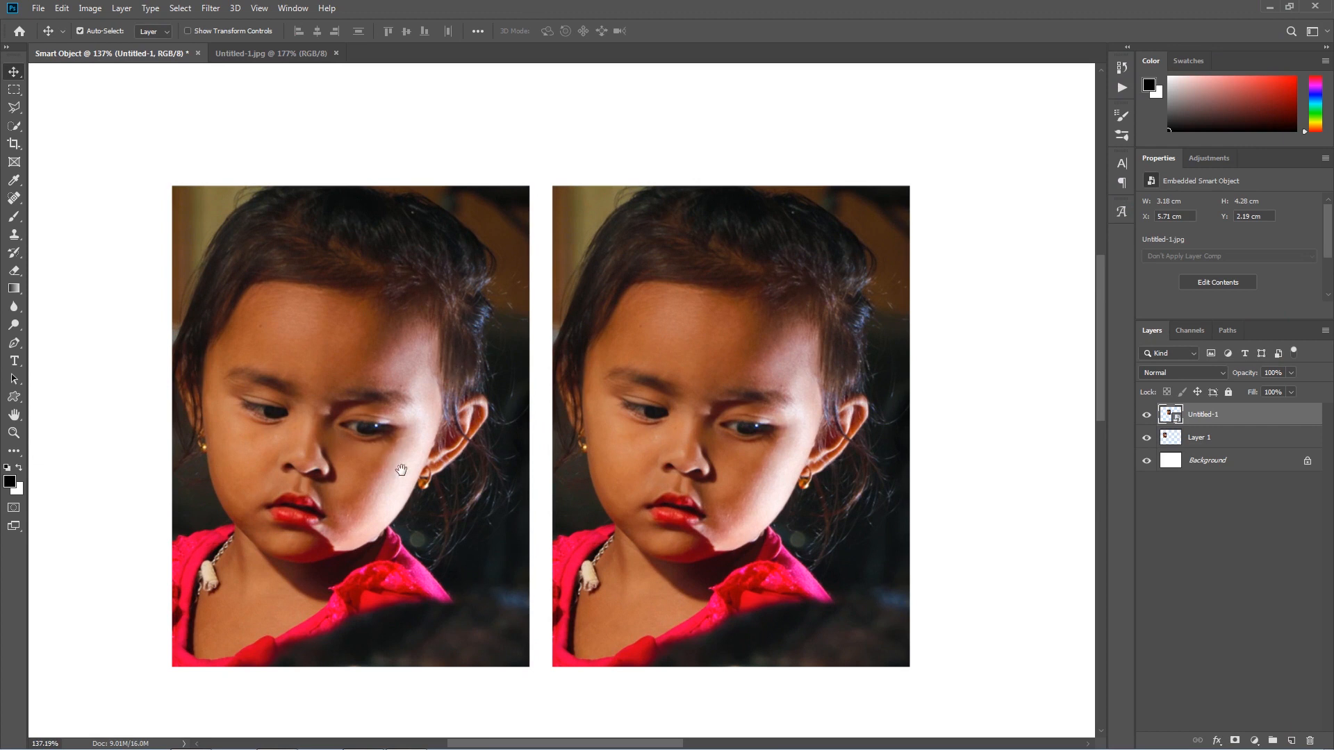
drag(402, 470, 456, 449)
click(1145, 419)
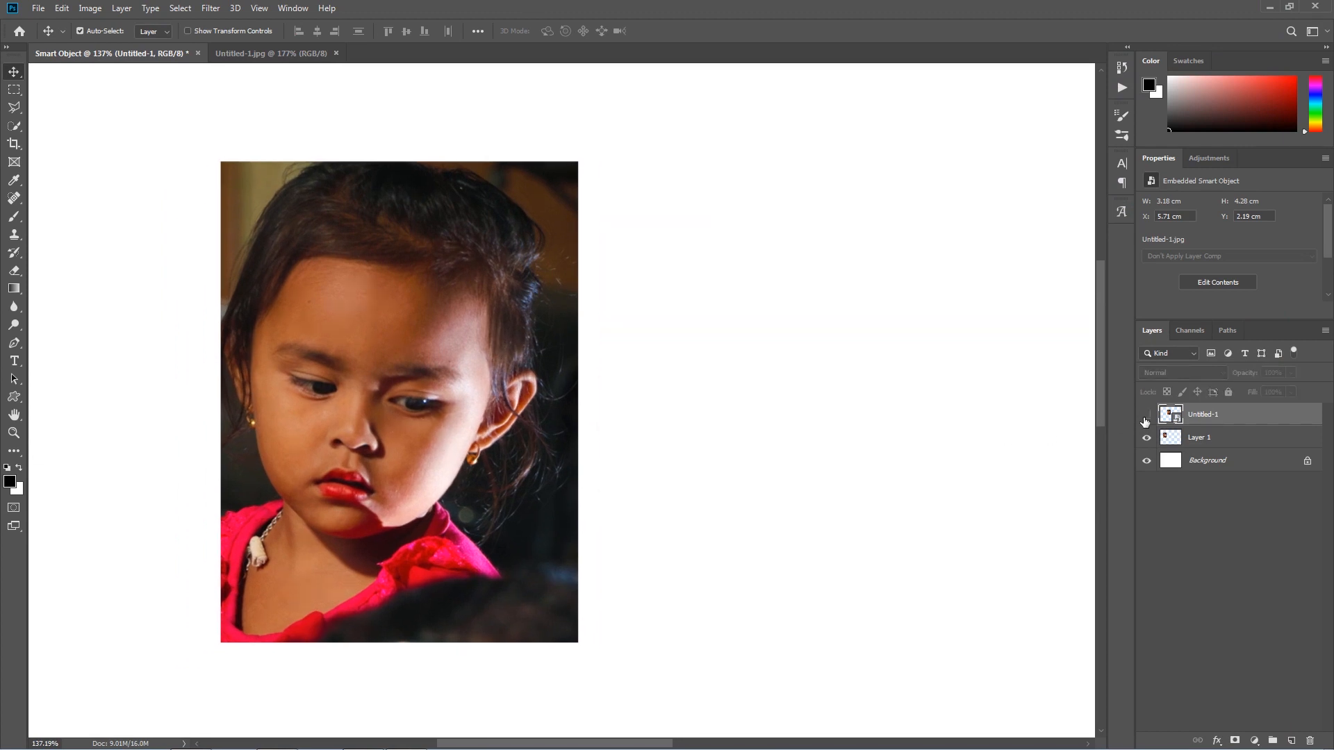
click(1145, 417)
click(1146, 437)
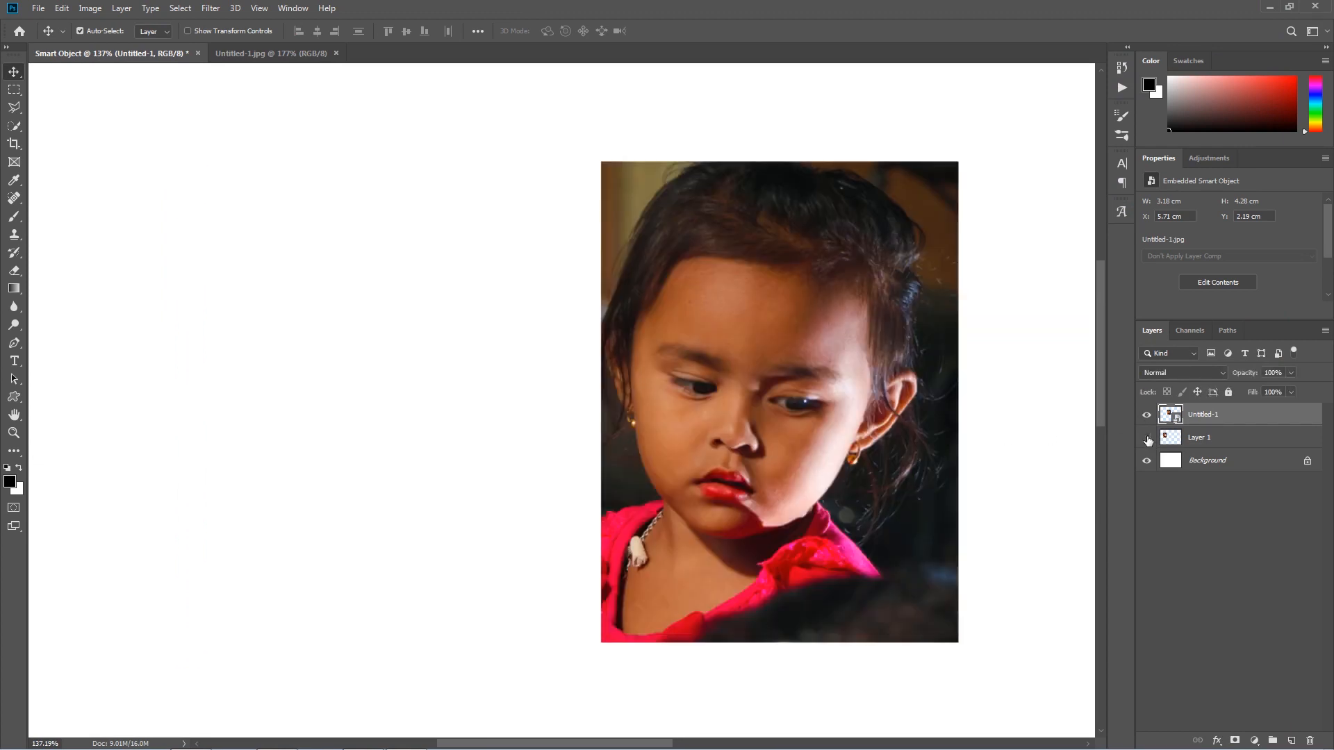
click(1146, 437)
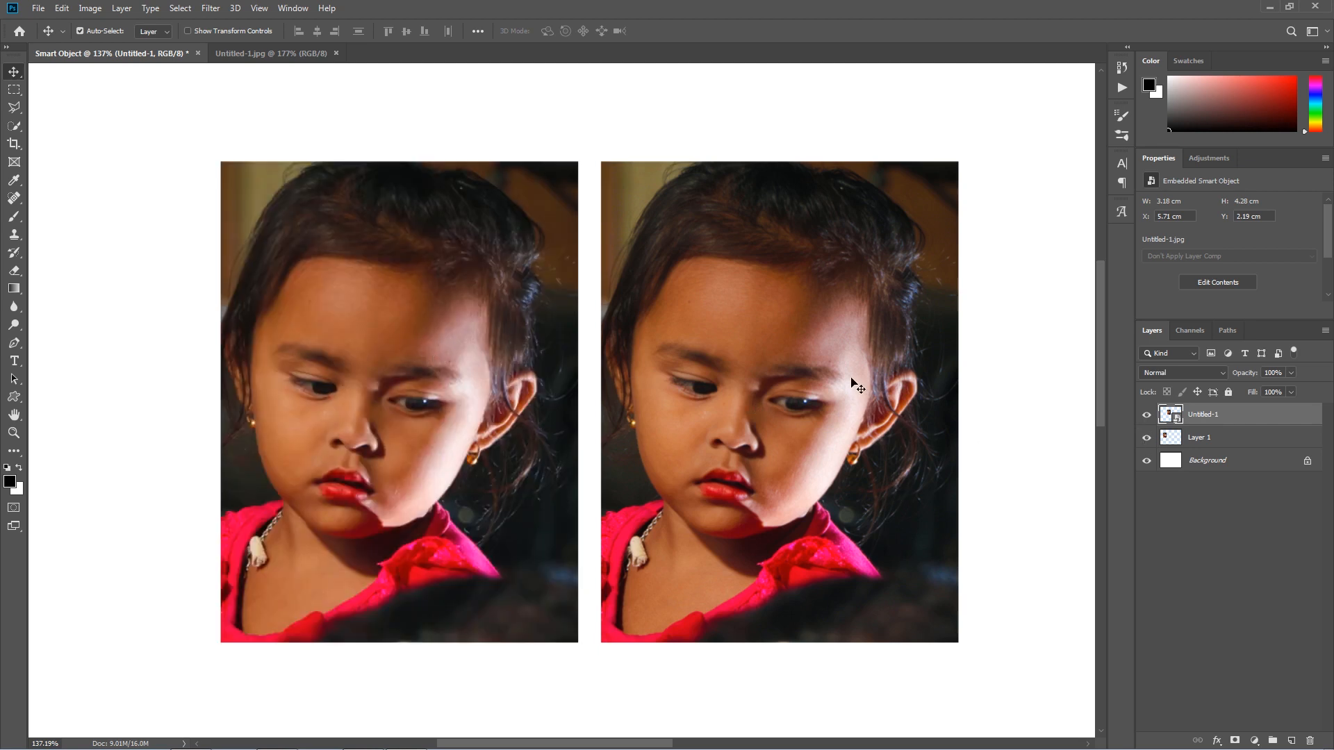
Rename the Untitled-1 layer as Smart Object and Layer 1 as Non Smart Object.
double_click(1201, 415)
text(Smart Object)
click(1195, 438)
double_click(1195, 438)
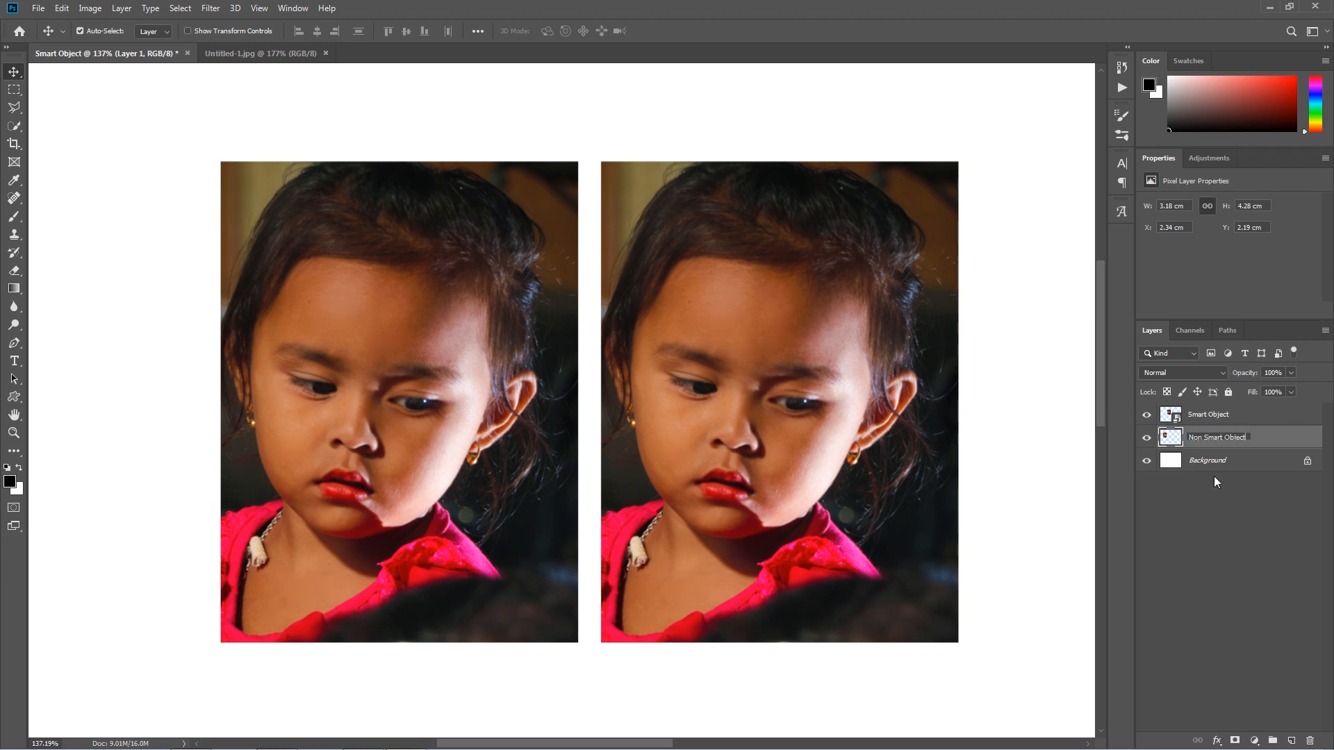
click(1222, 416)
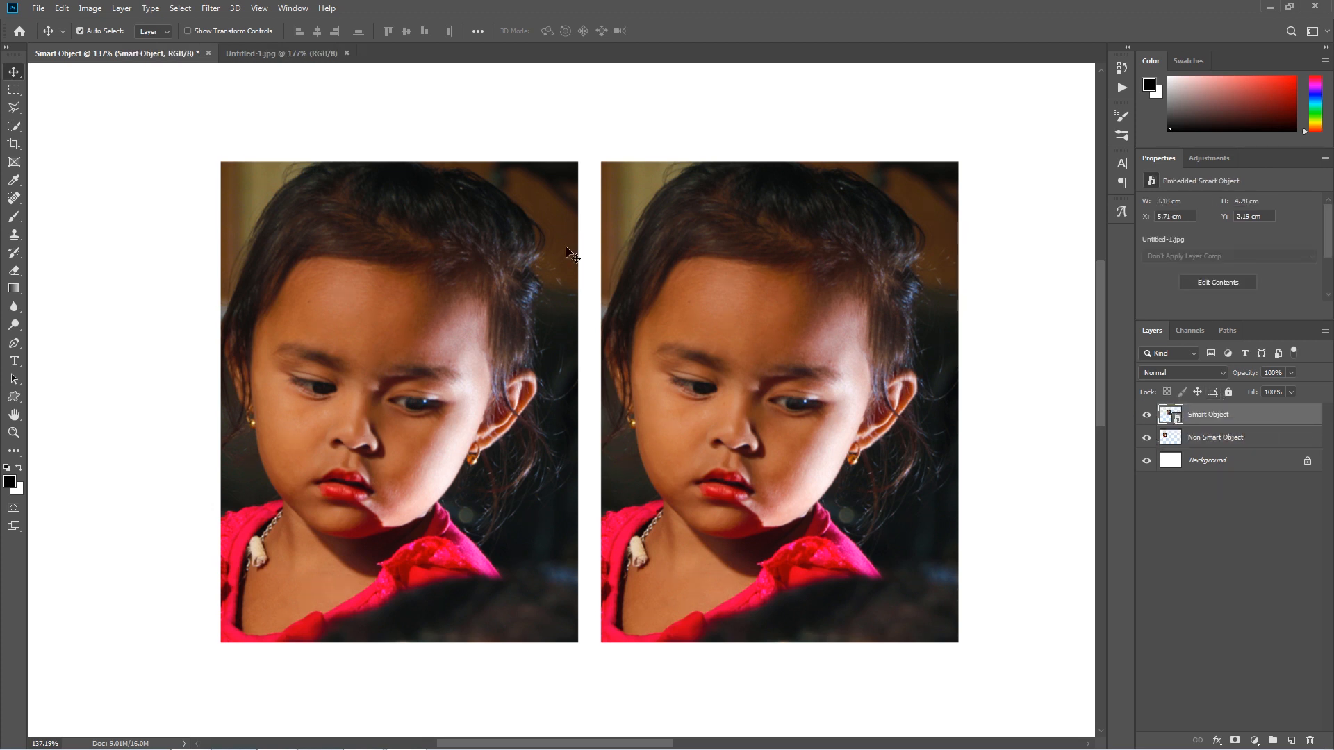
Scale the Non Smart Object portrait down to about 5% with Free Transform, keeping its upper-left corner in place.
click(472, 273)
click(62, 8)
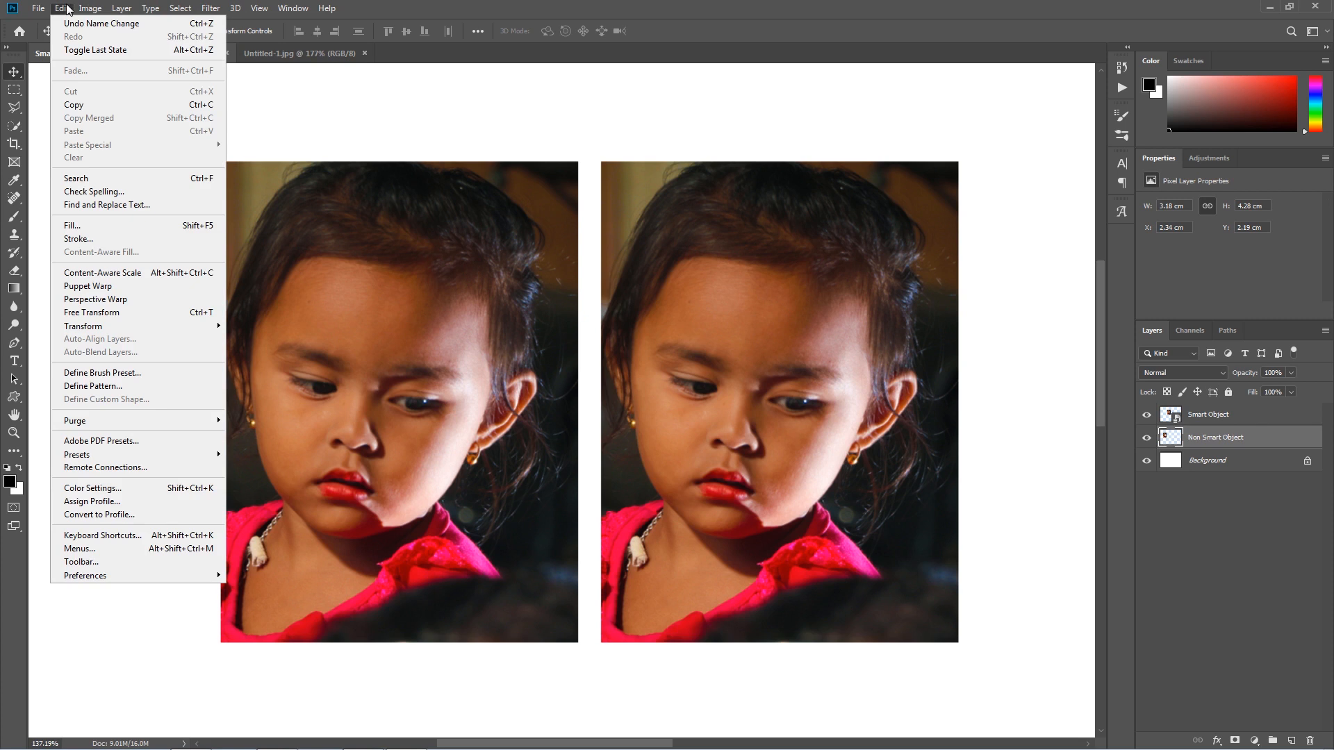
click(92, 312)
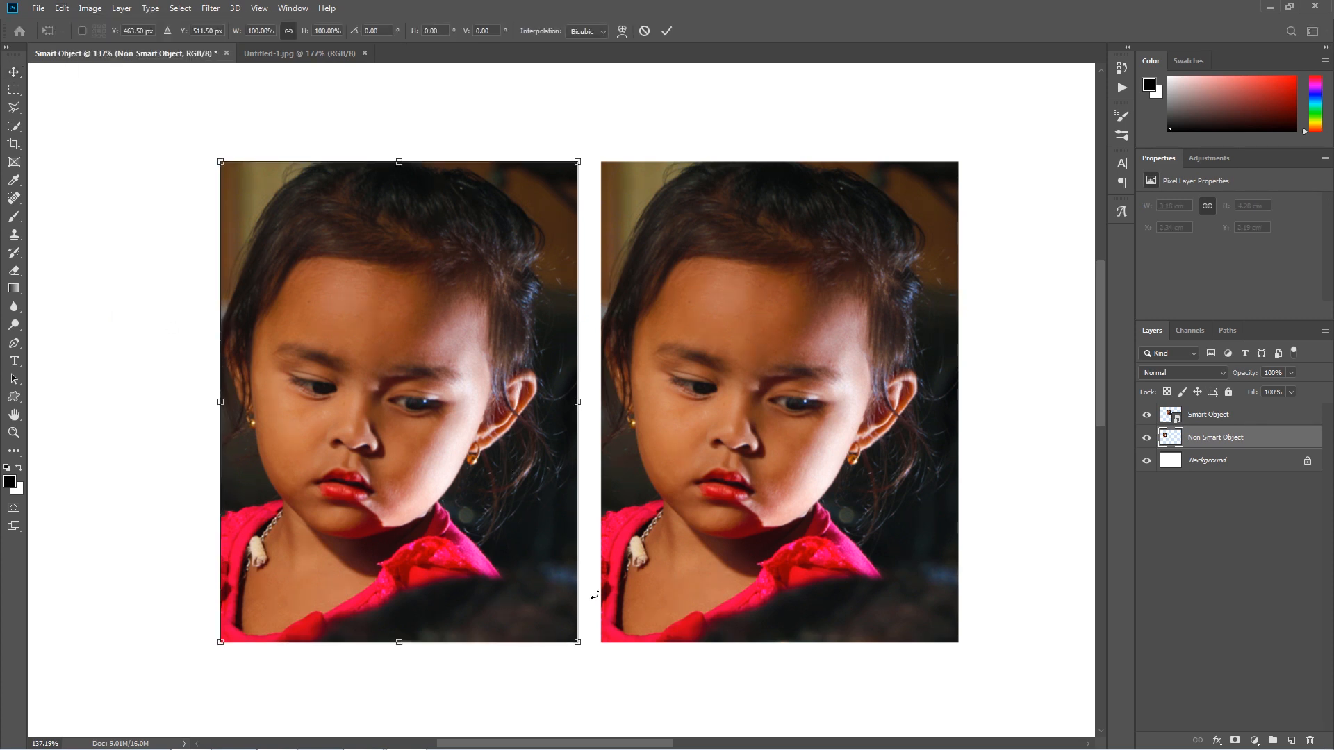
drag(578, 642, 242, 189)
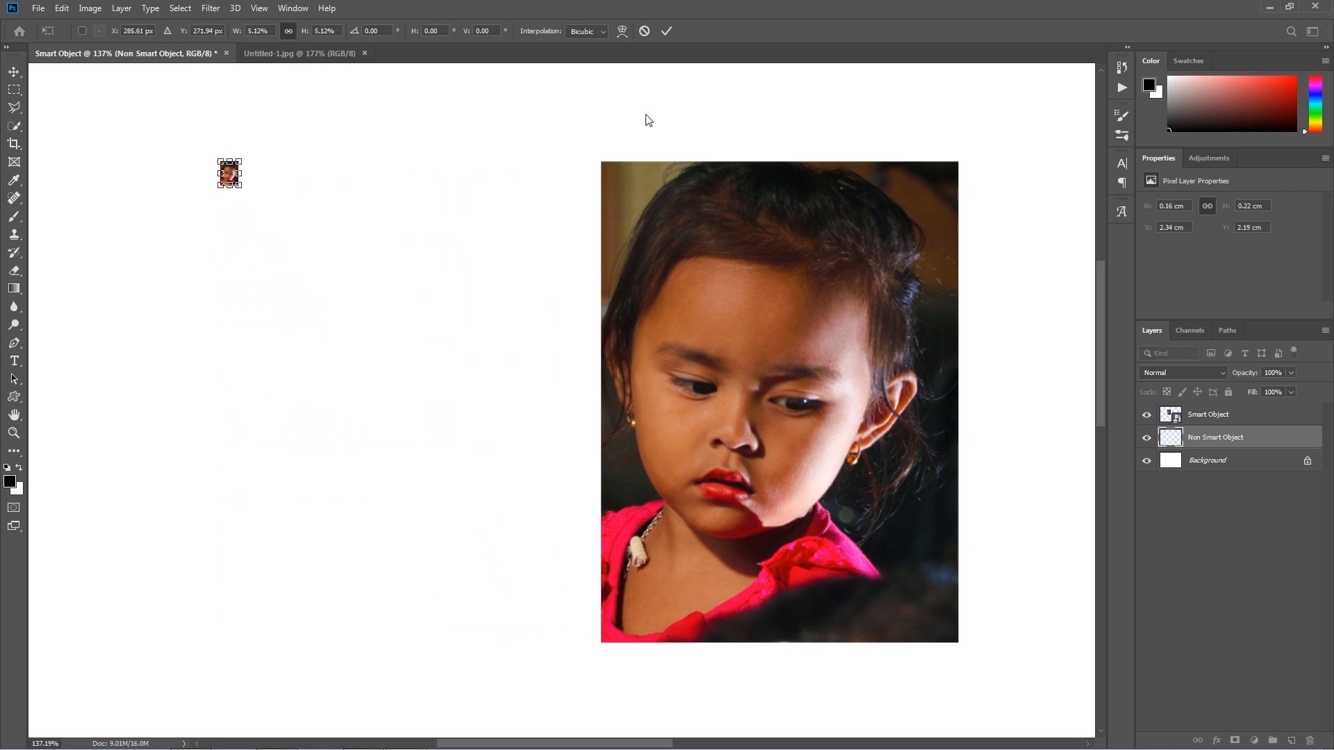
click(667, 31)
key(ctrl+0)
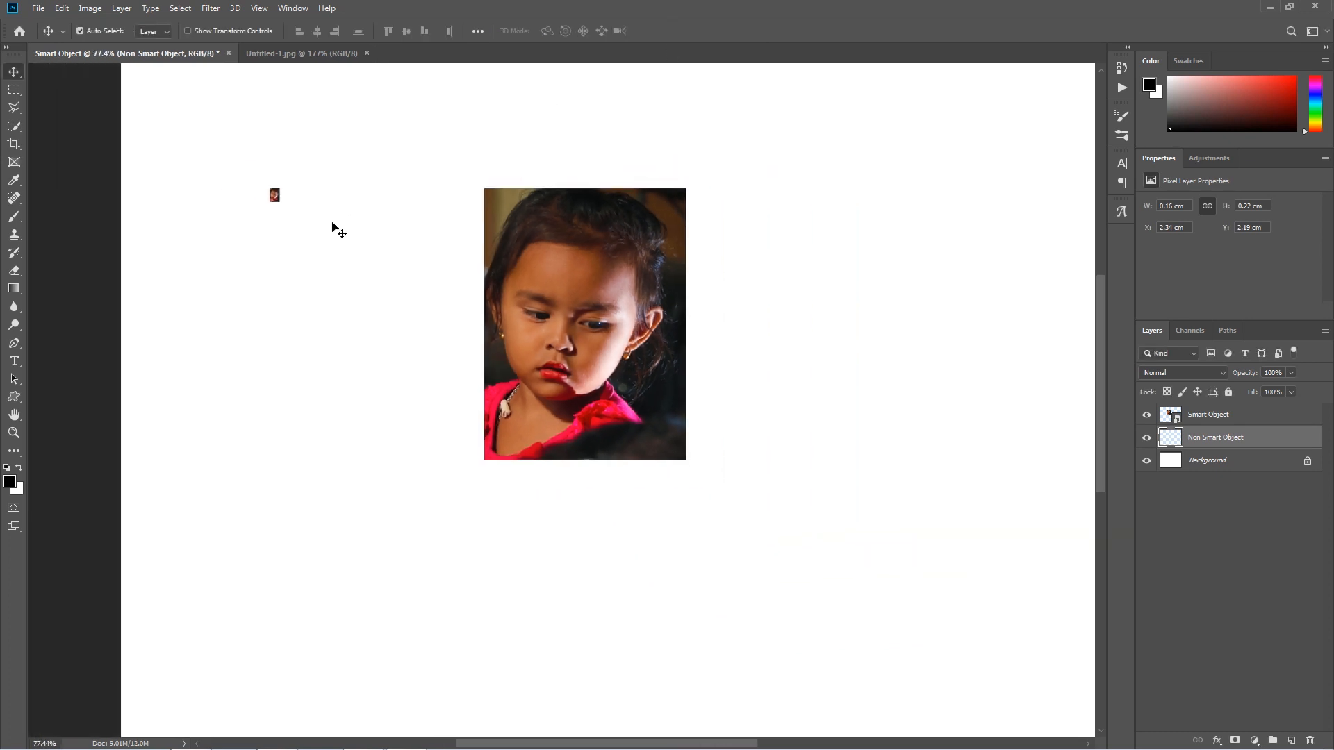
Scale the Smart Object portrait down to about 4.7% with Free Transform, keeping its upper-right corner in place.
click(1215, 417)
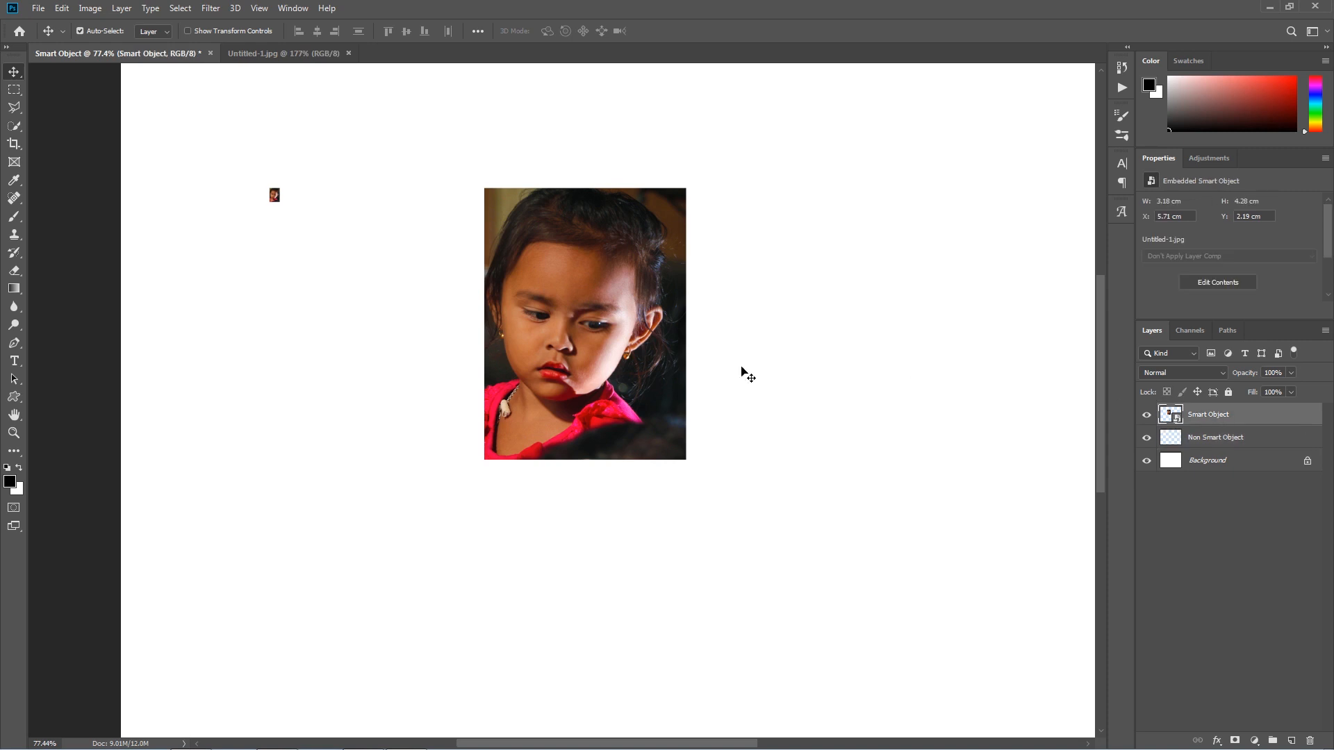
click(67, 9)
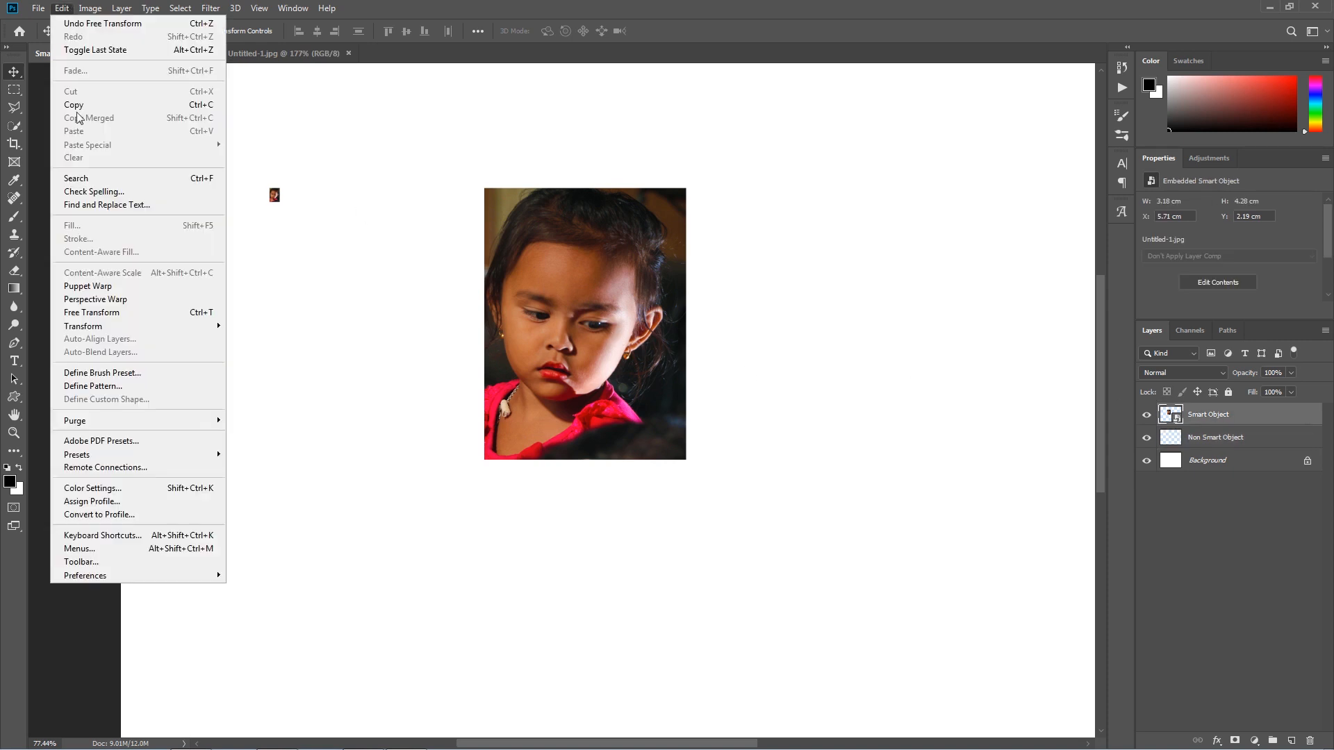
click(142, 319)
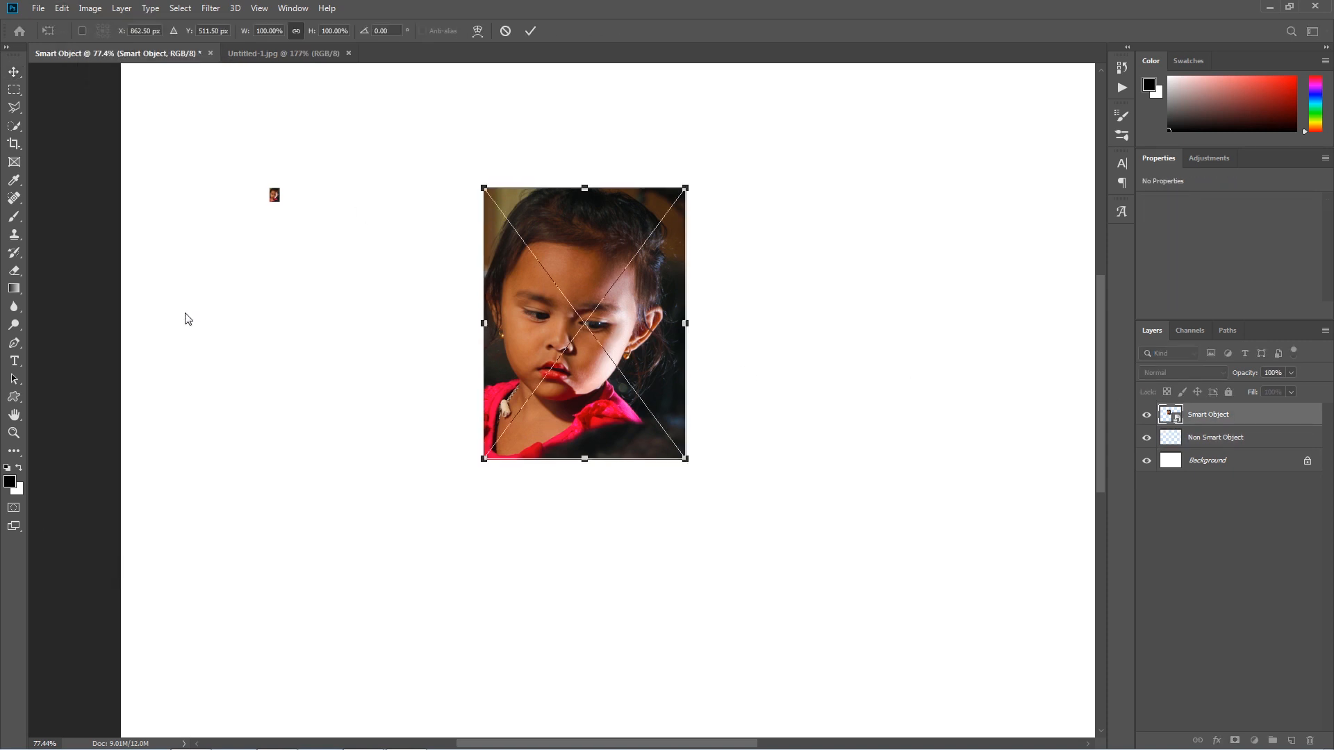
drag(481, 460, 671, 201)
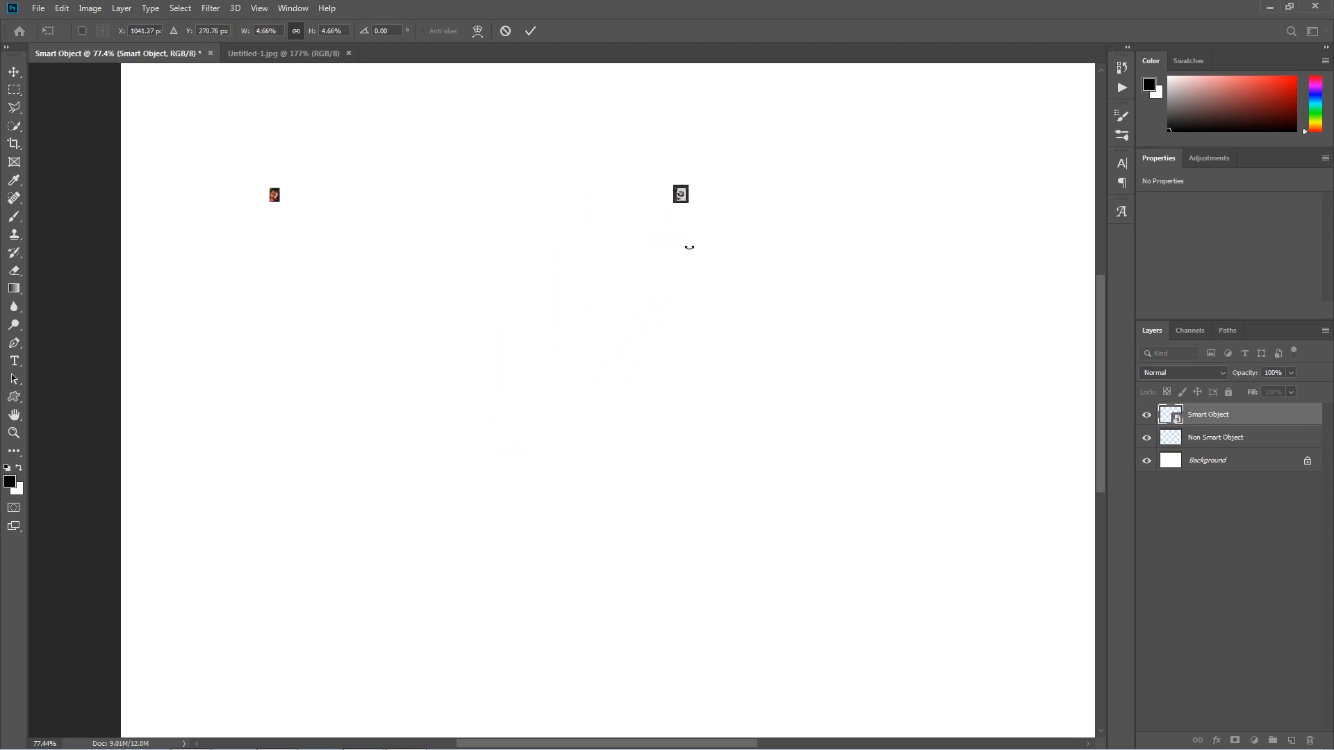
click(530, 31)
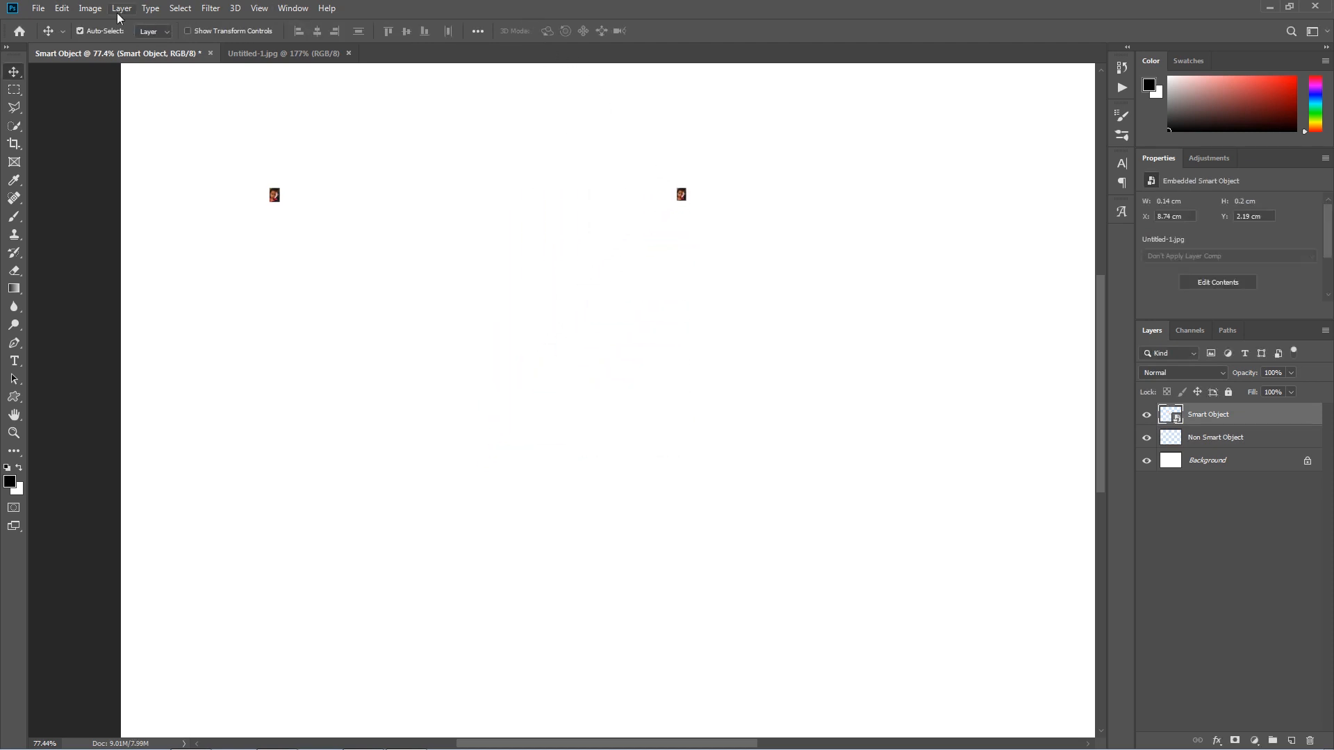
Open the pink hearts wedding PNG from the Smart Object folder as a separate document.
click(39, 10)
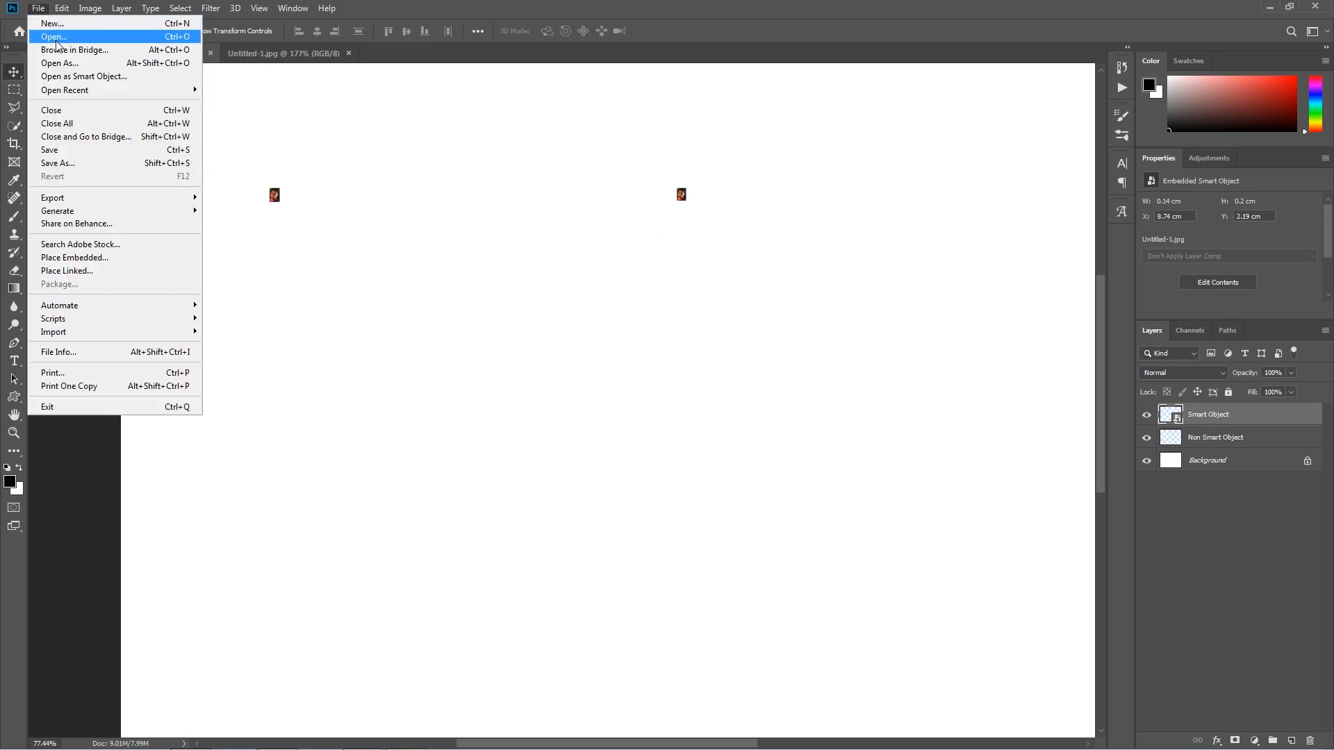
click(95, 40)
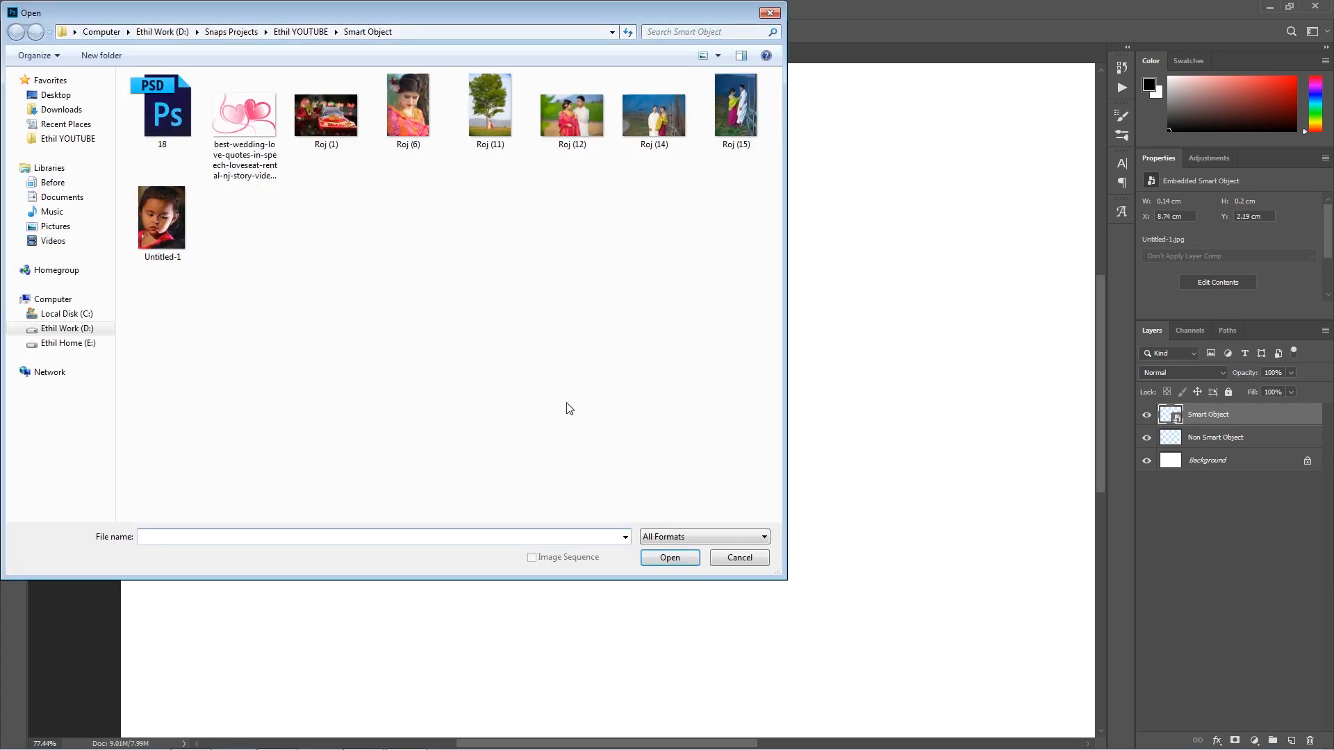
click(257, 124)
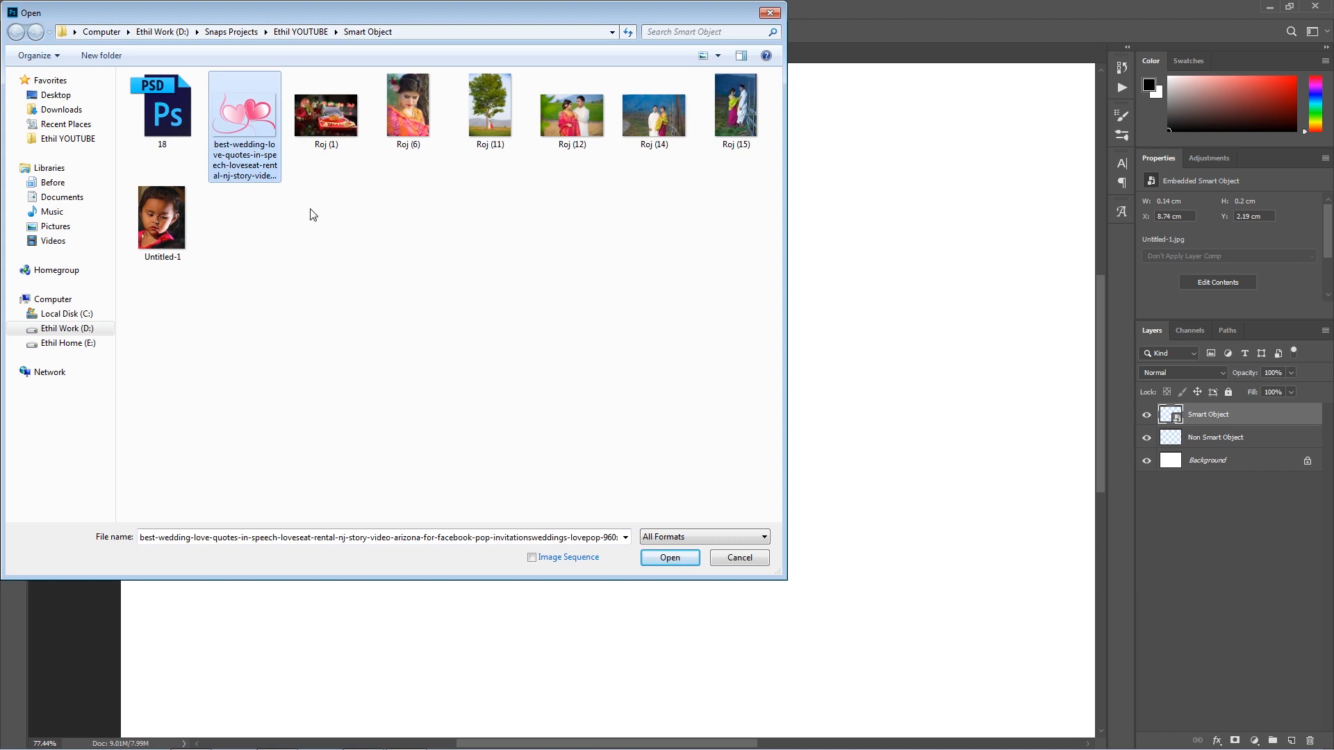
click(668, 558)
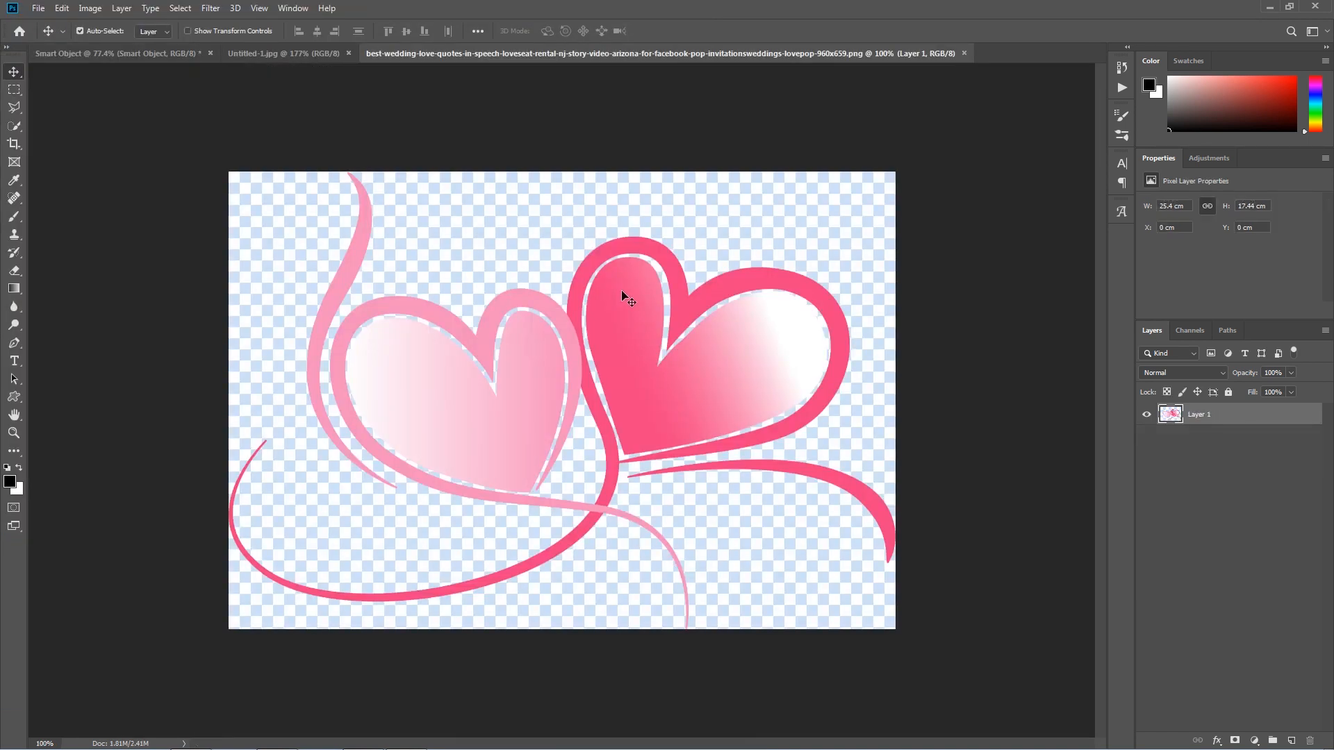
Copy the pink hearts into the Smart Object document and position them in the lower middle of the canvas.
drag(622, 291, 641, 428)
scroll(415, 381, down, 4)
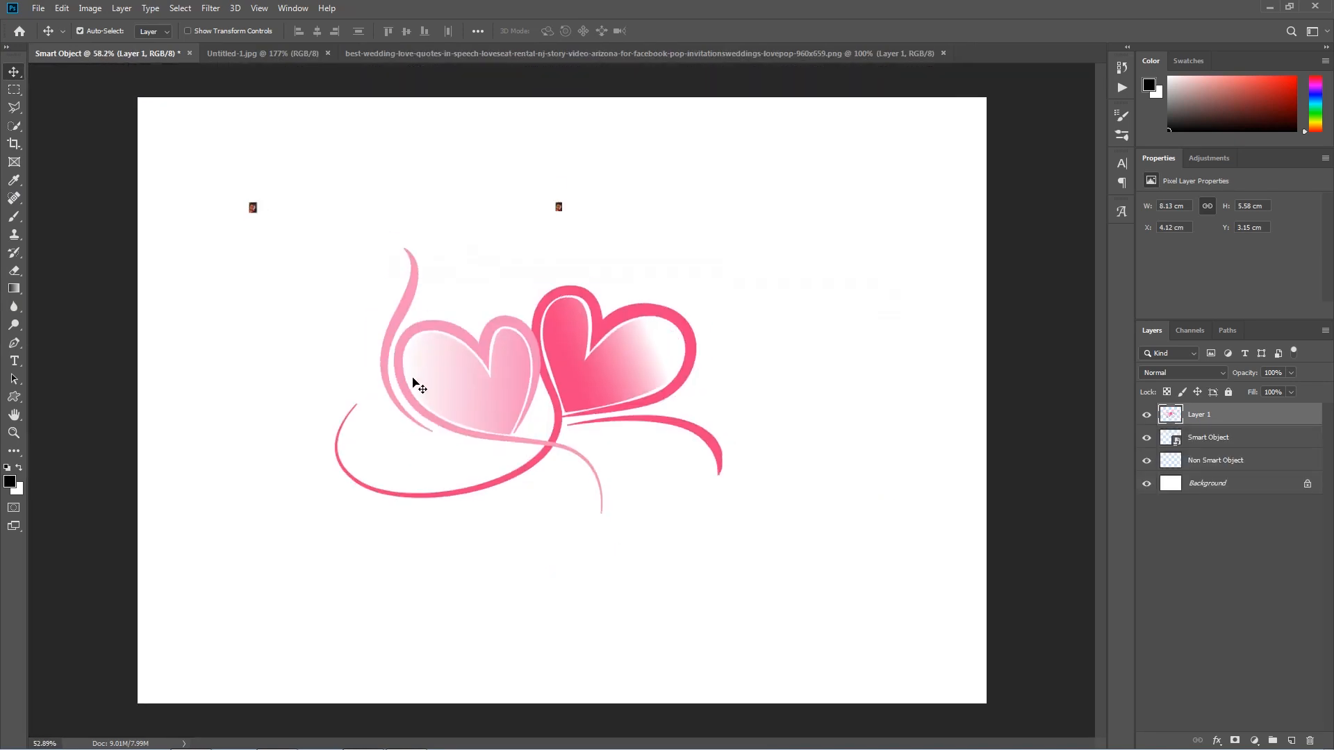
drag(486, 387, 522, 514)
drag(643, 504, 628, 506)
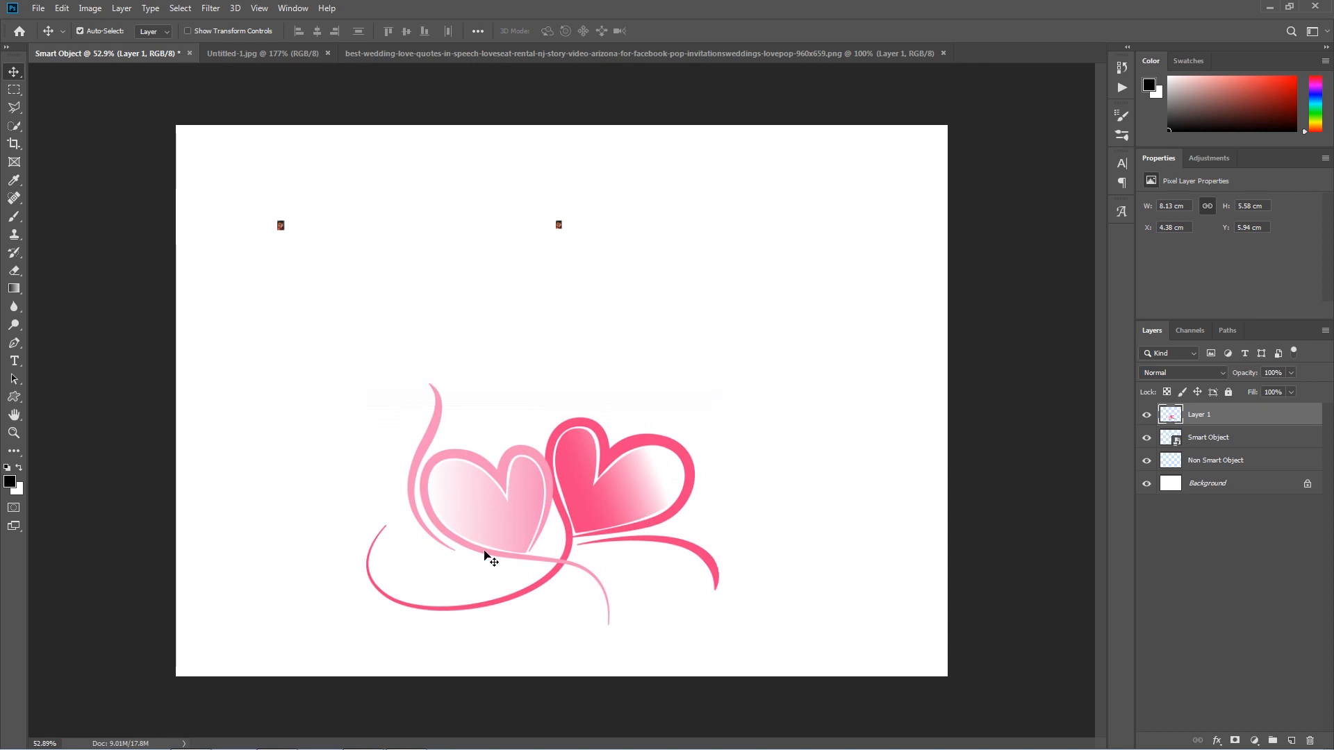
Scale the Non Smart Object portrait up to about 3208% with Free Transform, keeping its upper-left corner in place.
scroll(491, 559, up, 2)
click(559, 189)
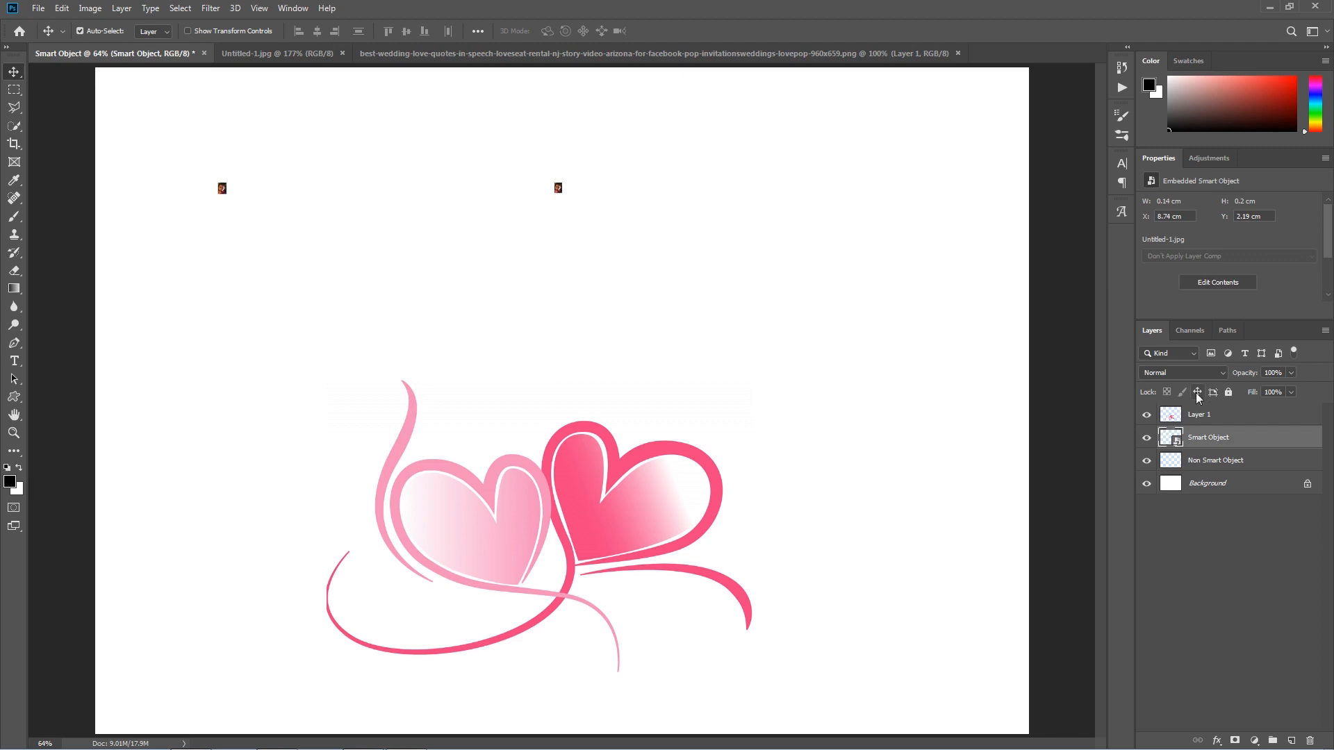
click(1206, 415)
click(1212, 460)
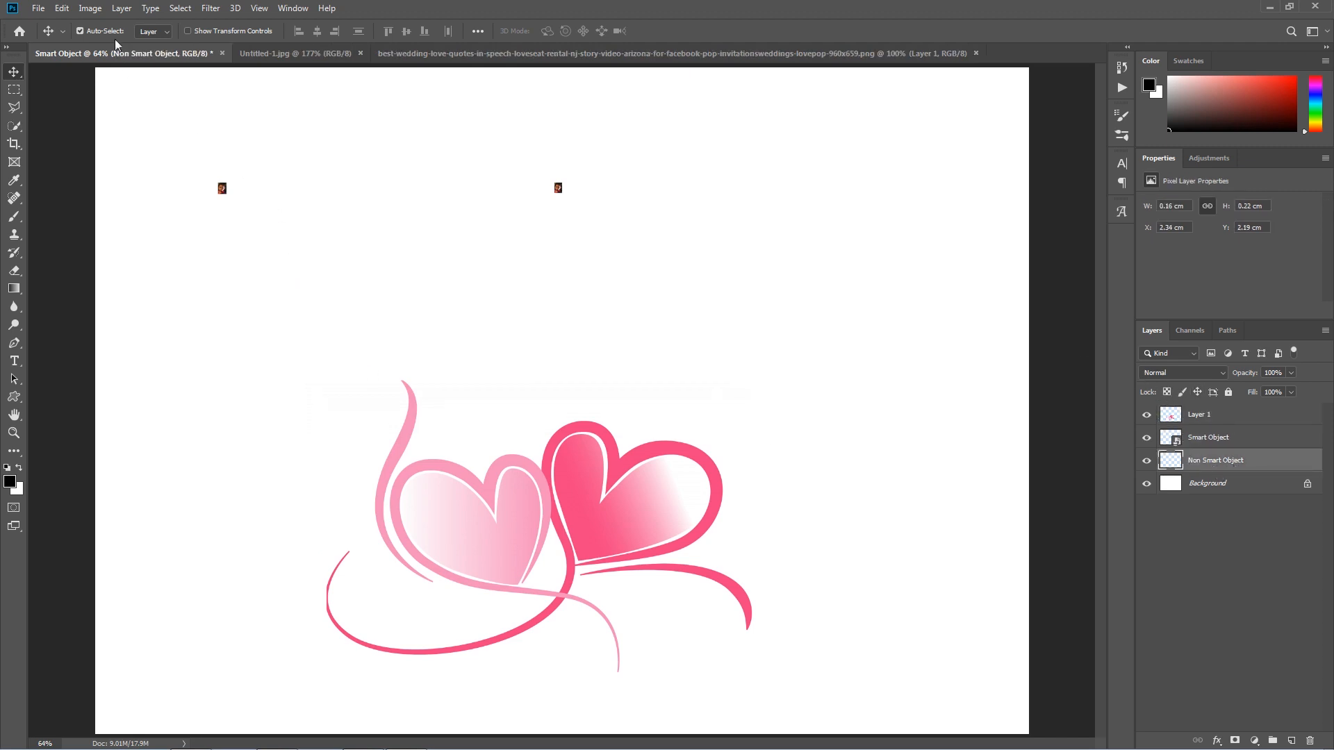
click(62, 9)
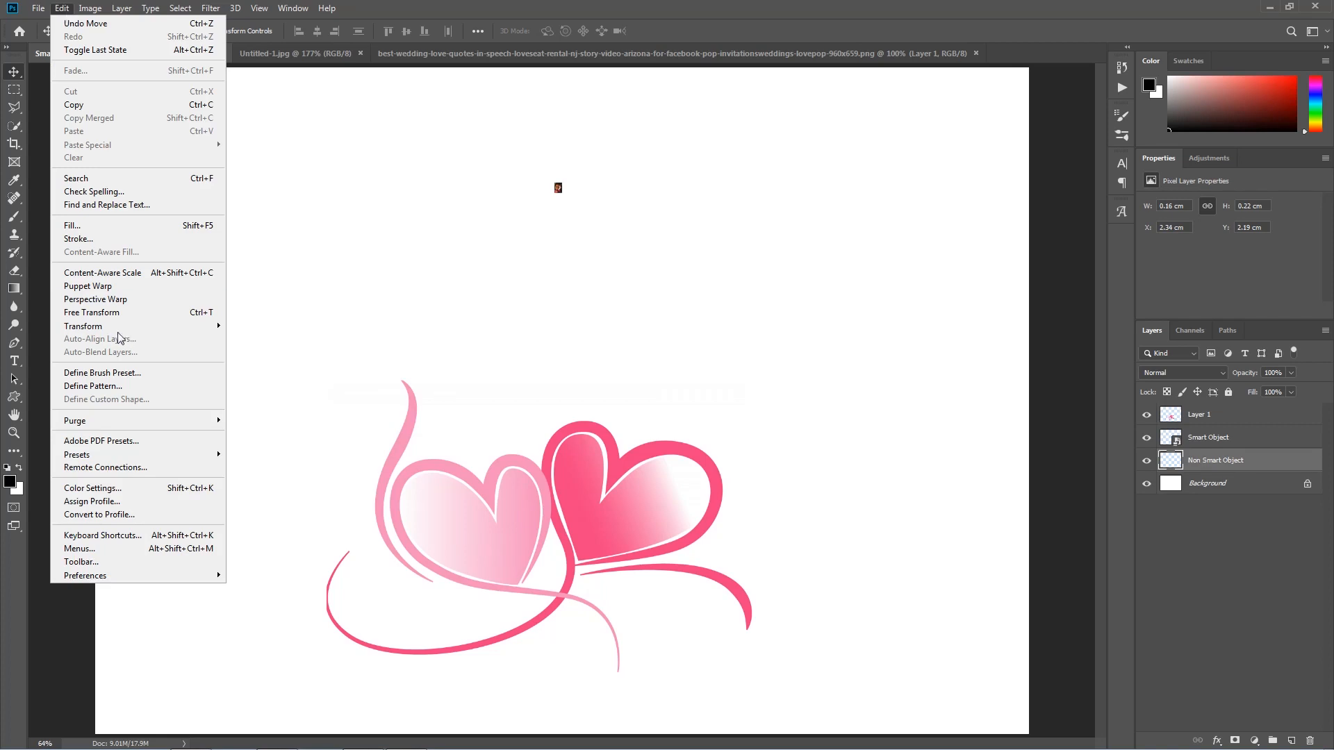
click(105, 312)
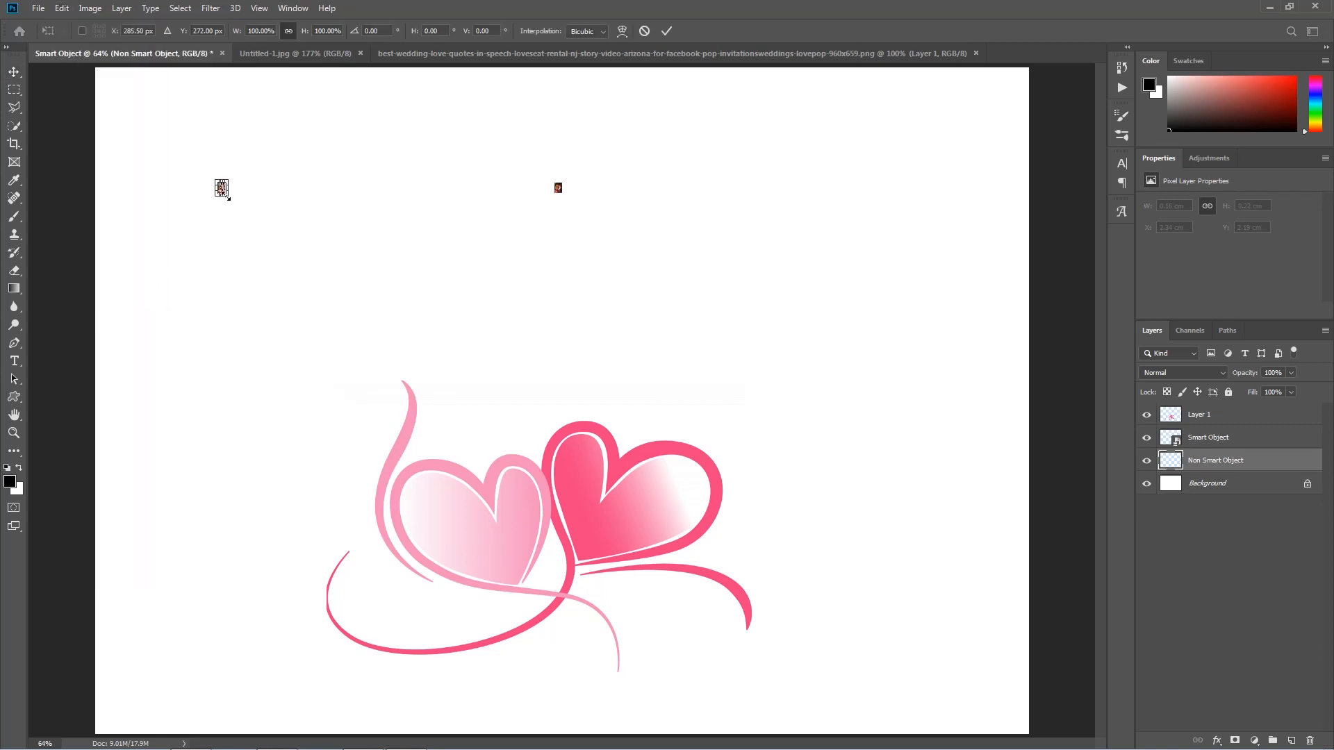
drag(227, 199, 490, 550)
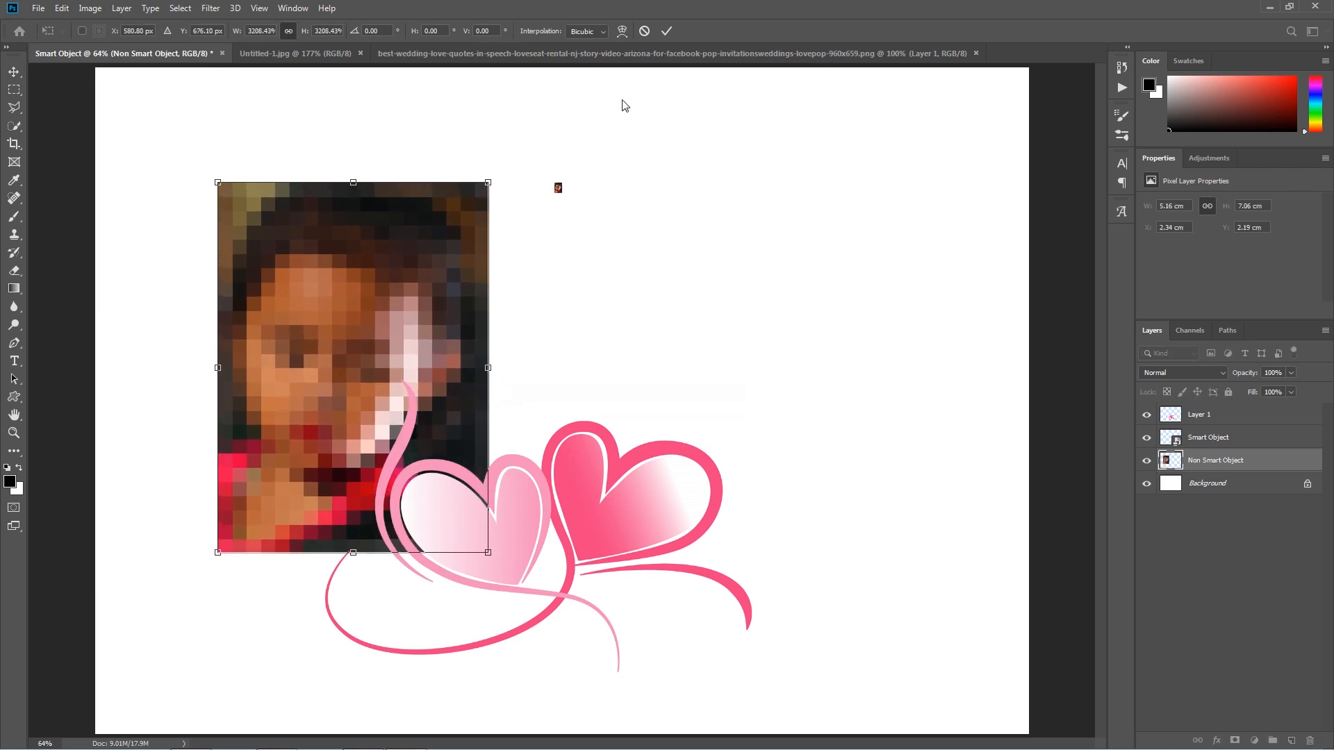
click(666, 30)
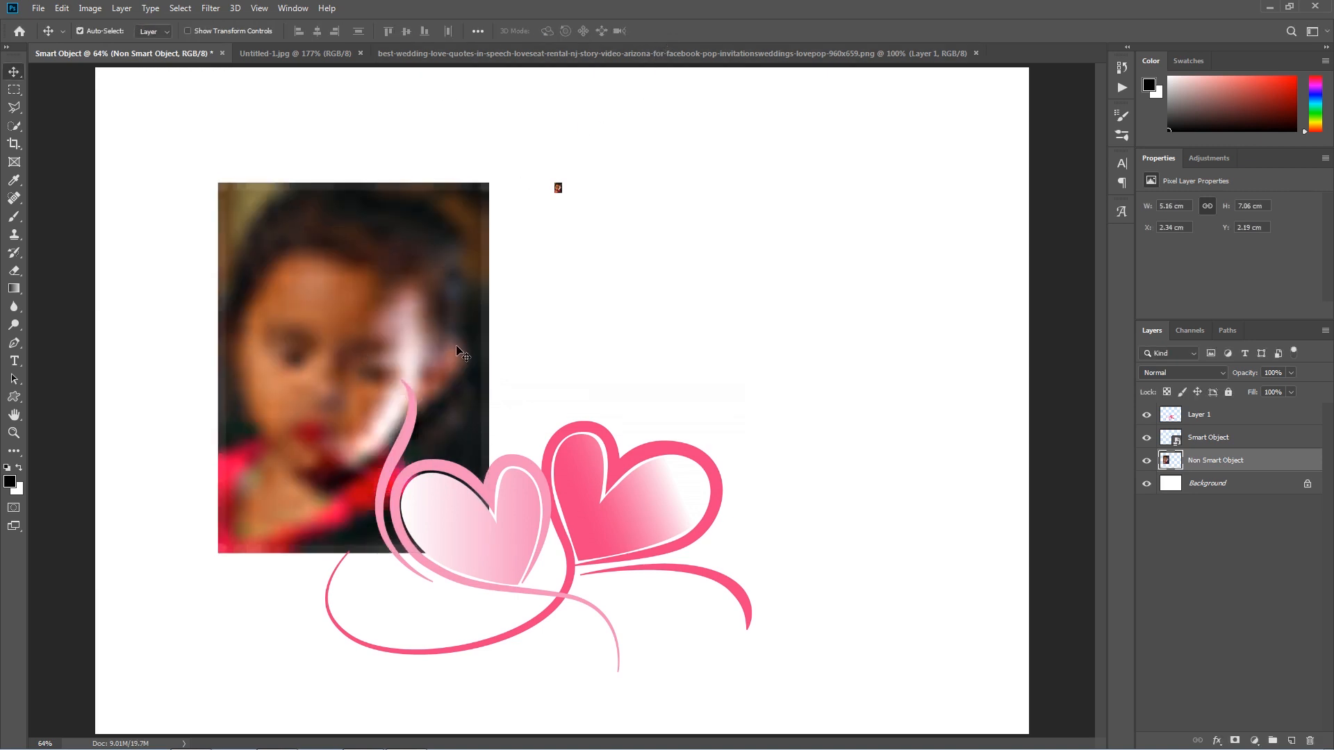
Scale the Smart Object portrait up to about 164% with Free Transform, keeping its upper-left corner in place.
click(1212, 442)
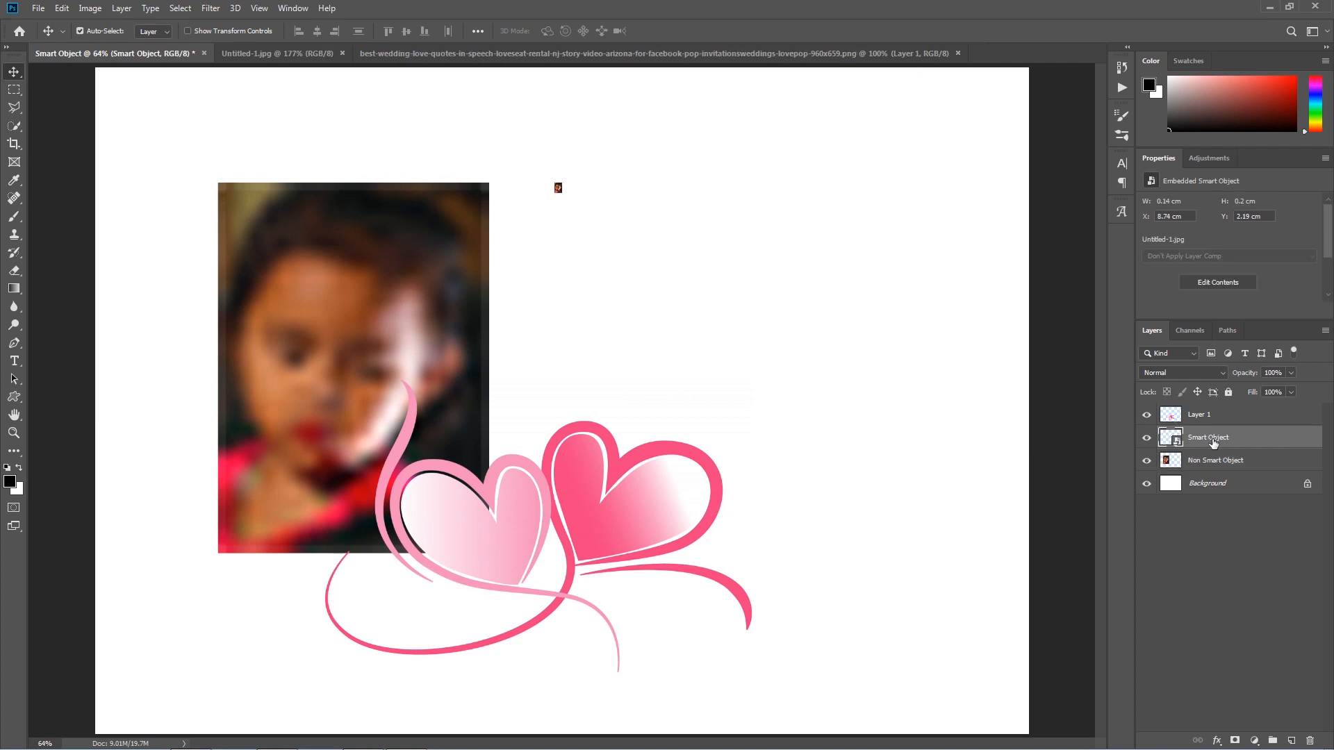
click(61, 10)
click(103, 314)
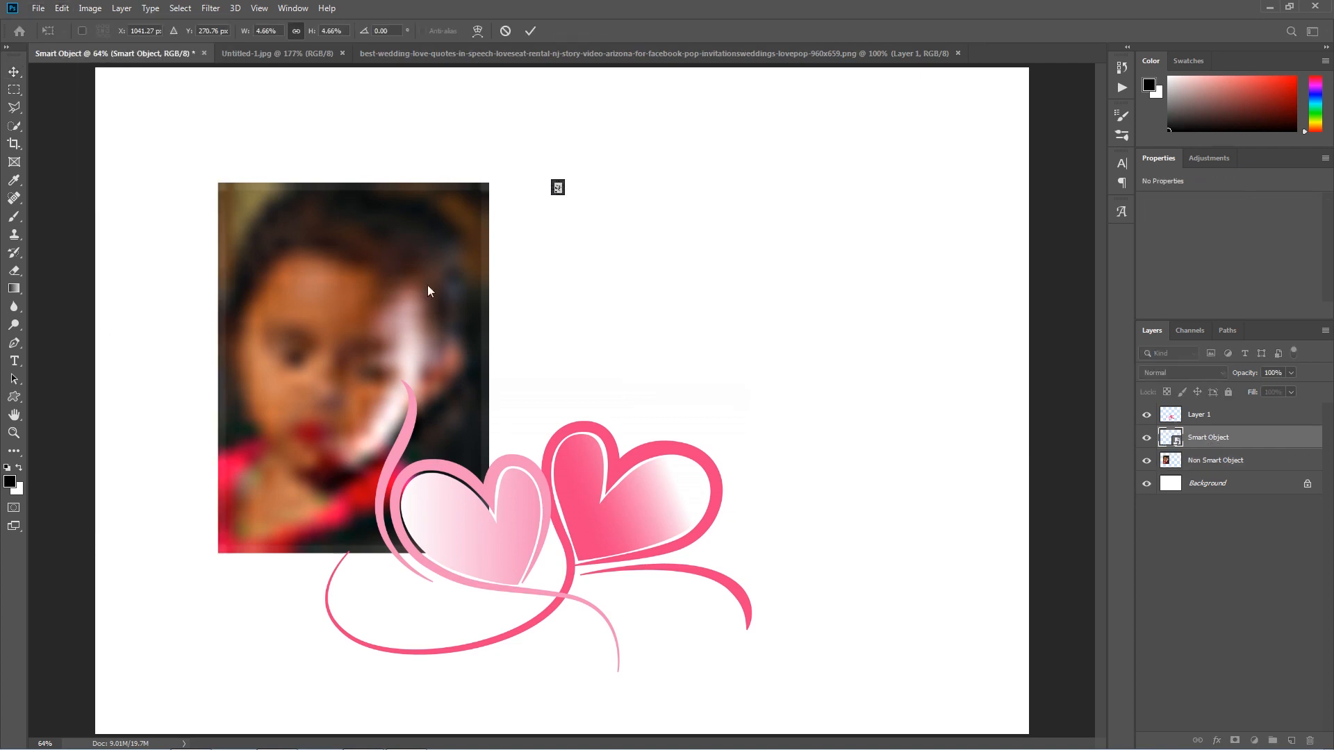
drag(566, 195, 845, 539)
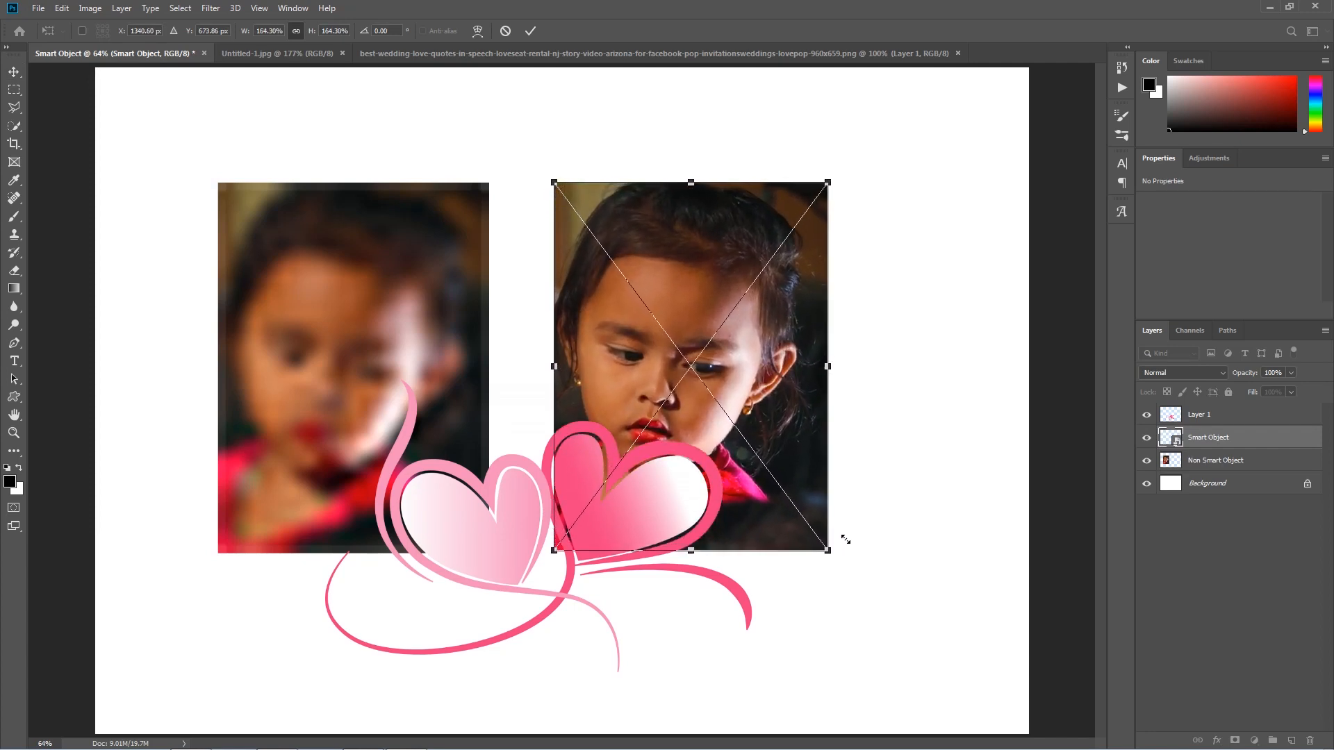
click(531, 32)
Compare both portraits up close and move the pink hearts to the lower left of the canvas, clear of the Smart Object portrait.
scroll(569, 388, up, 1)
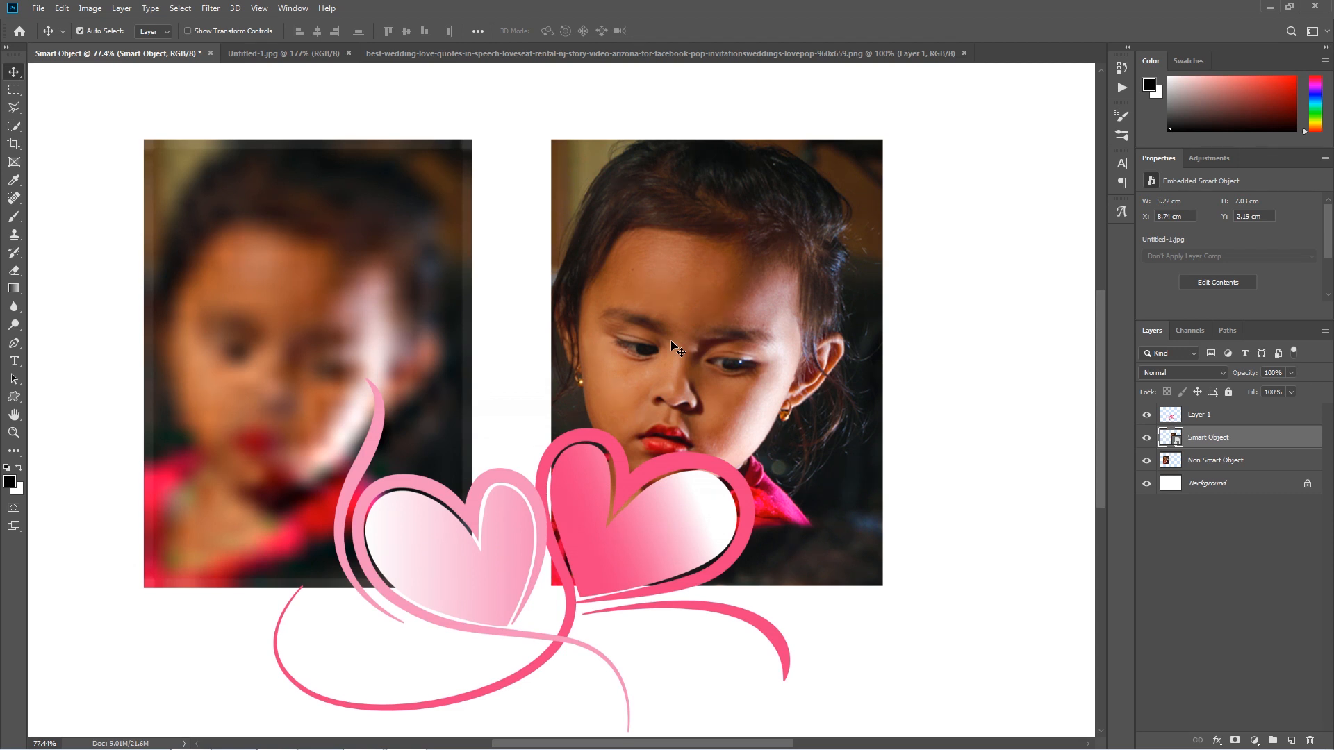
scroll(677, 350, down, 2)
click(629, 486)
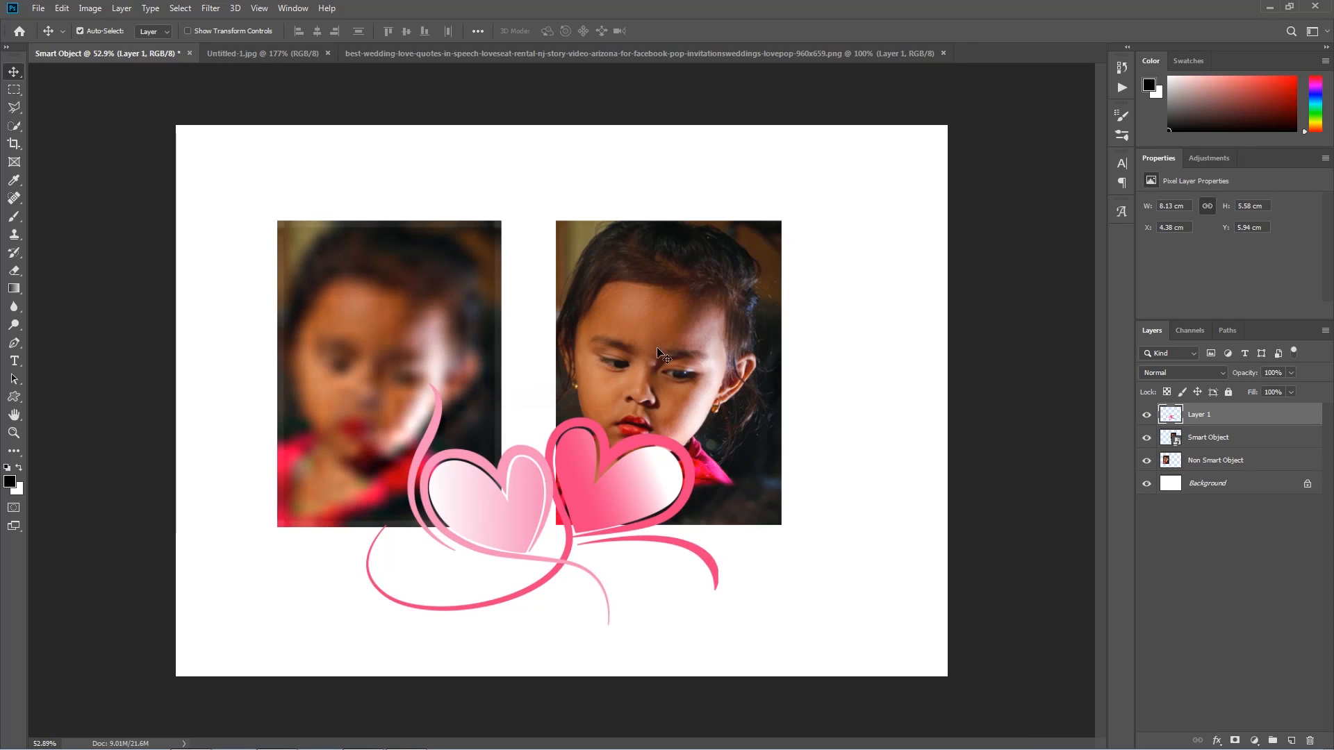
click(699, 331)
scroll(699, 330, up, 1)
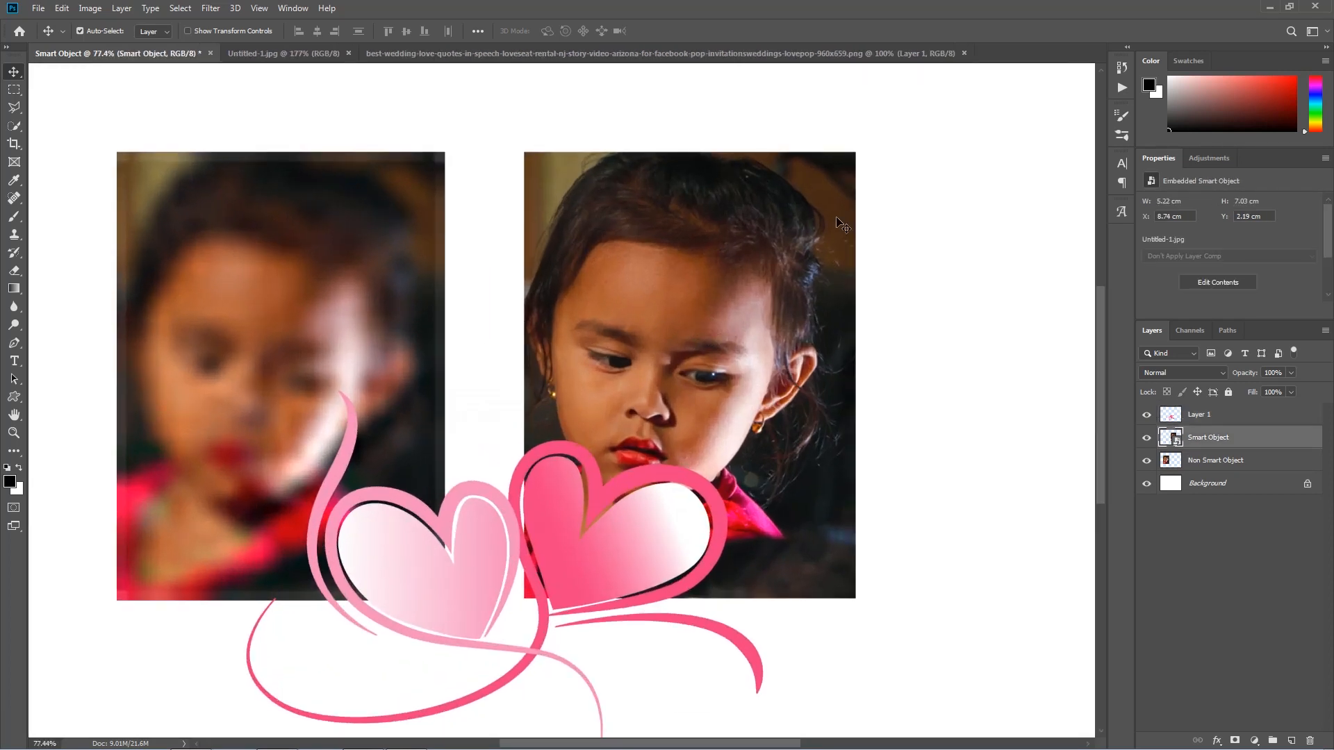
scroll(844, 226, up, 2)
scroll(853, 295, down, 3)
drag(660, 507, 454, 565)
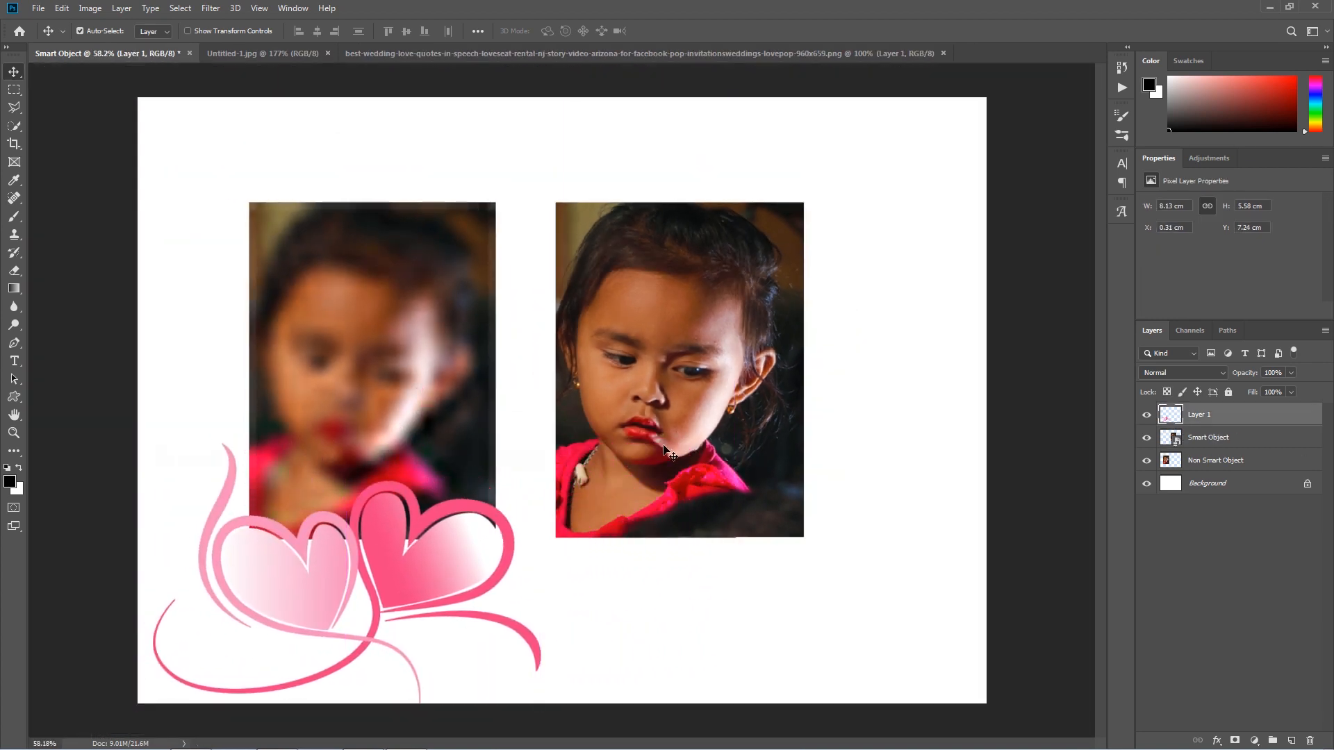
Try to retouch the face on the Smart Object layer with the Spot Healing Brush, declining to rasterize the layer.
click(691, 275)
scroll(691, 271, up, 2)
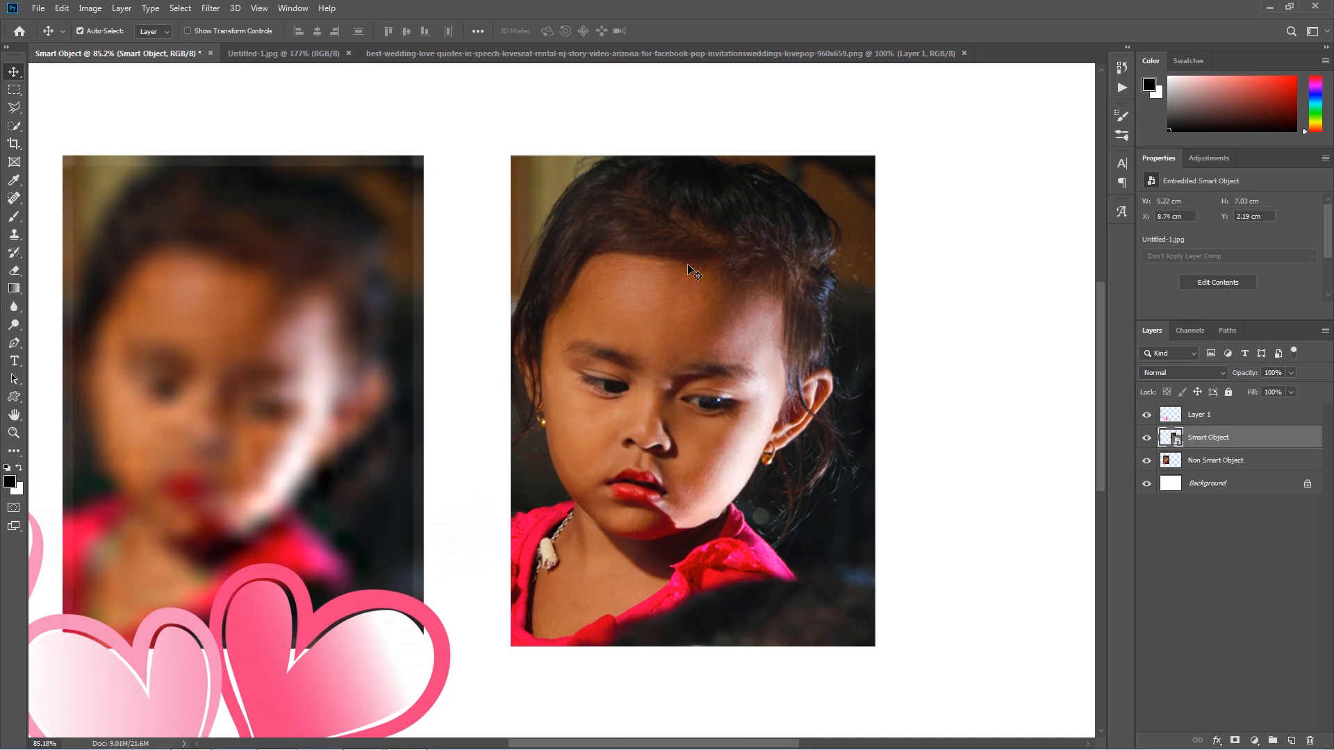
scroll(685, 542, up, 2)
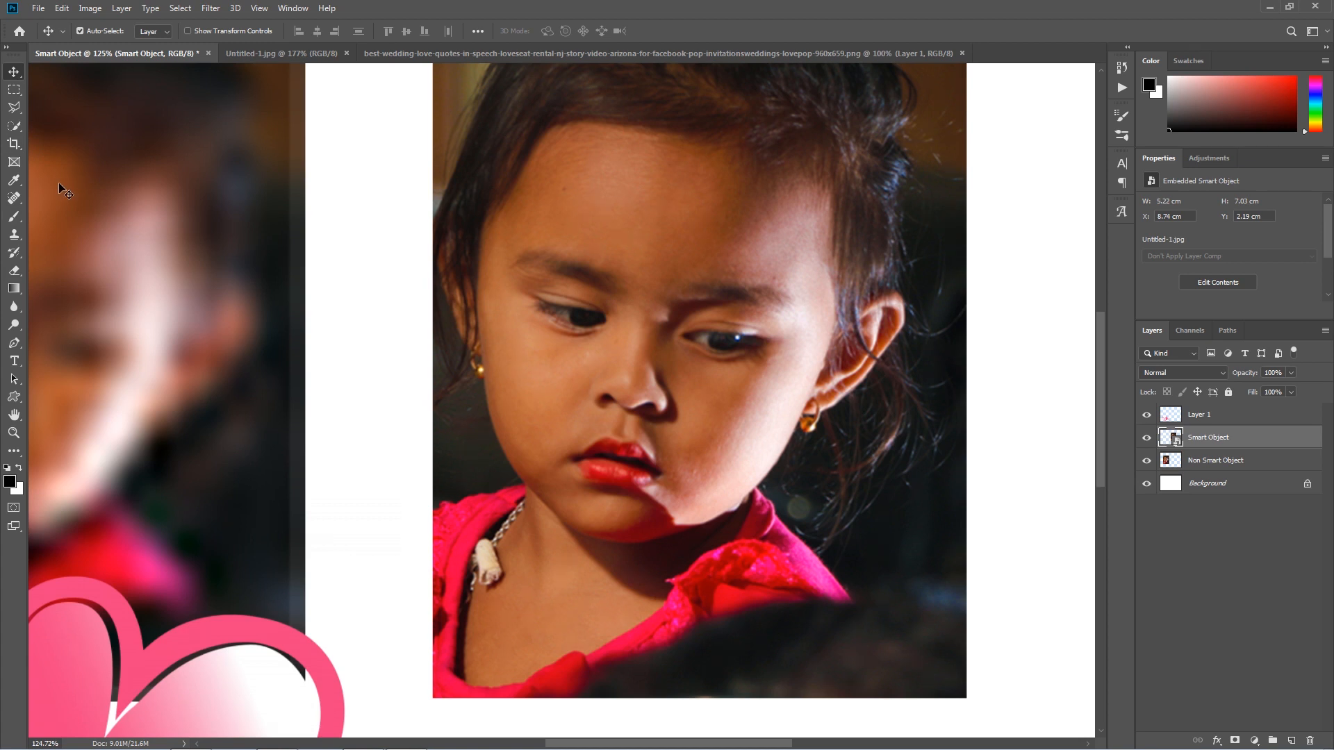
click(14, 180)
click(12, 202)
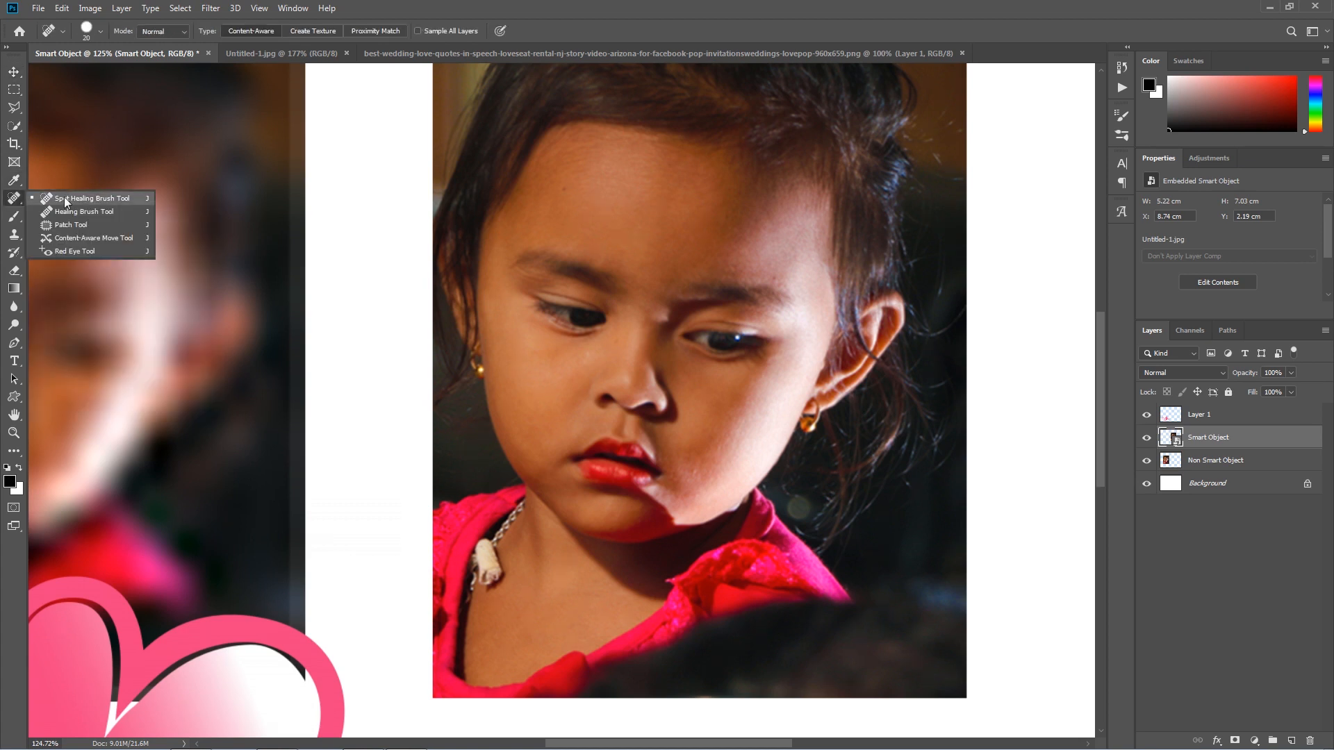
click(69, 201)
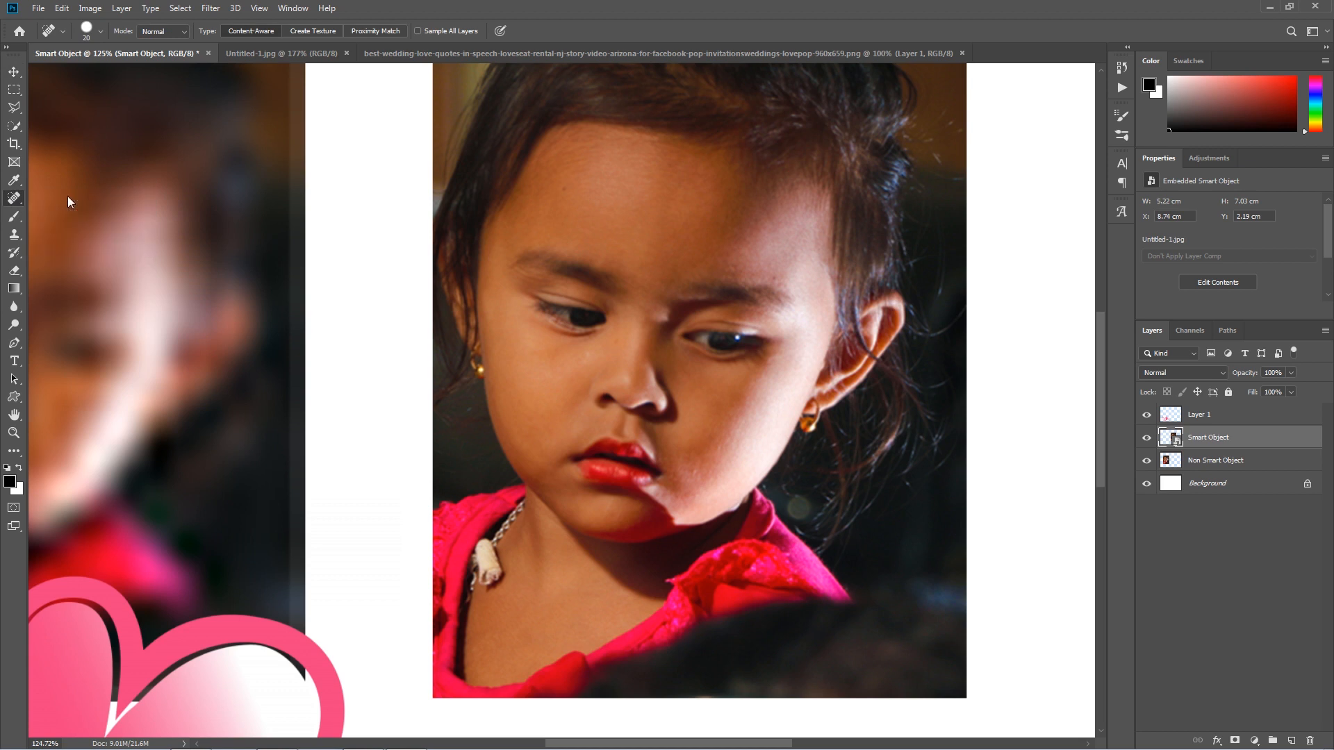
click(683, 317)
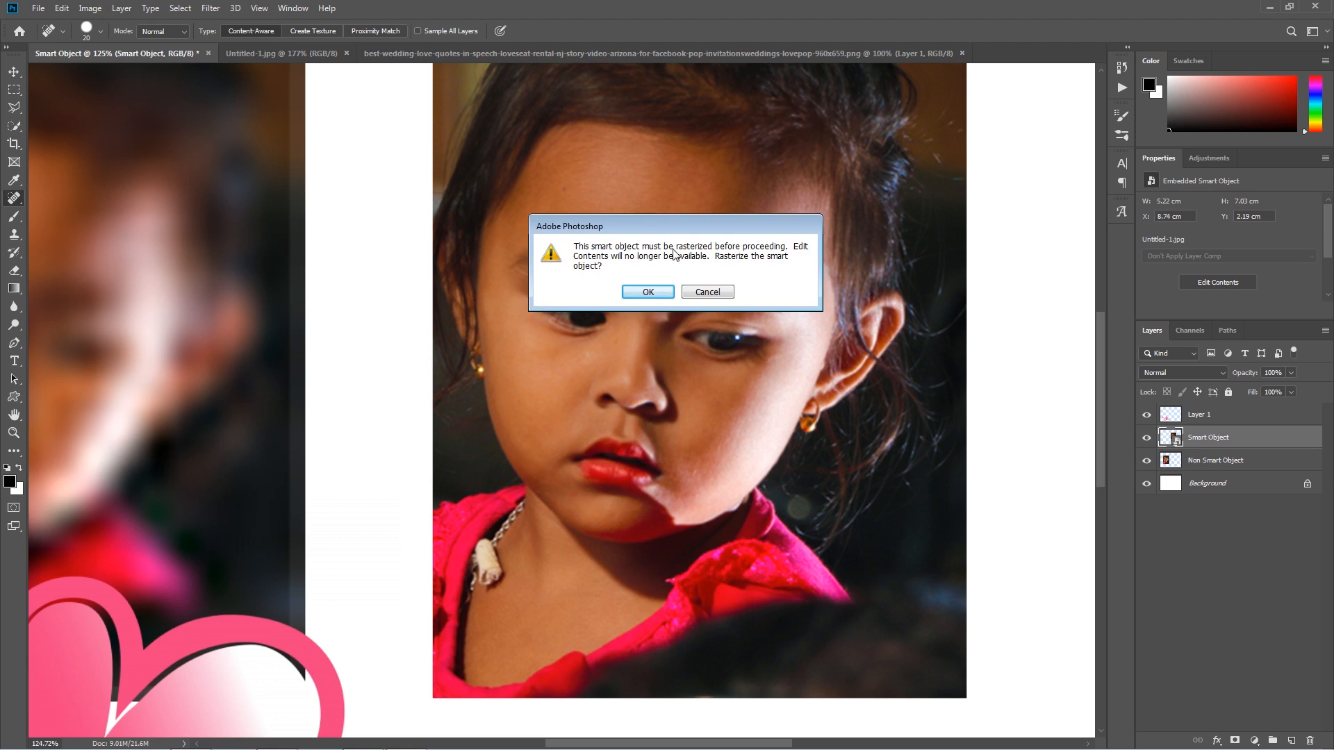
click(707, 292)
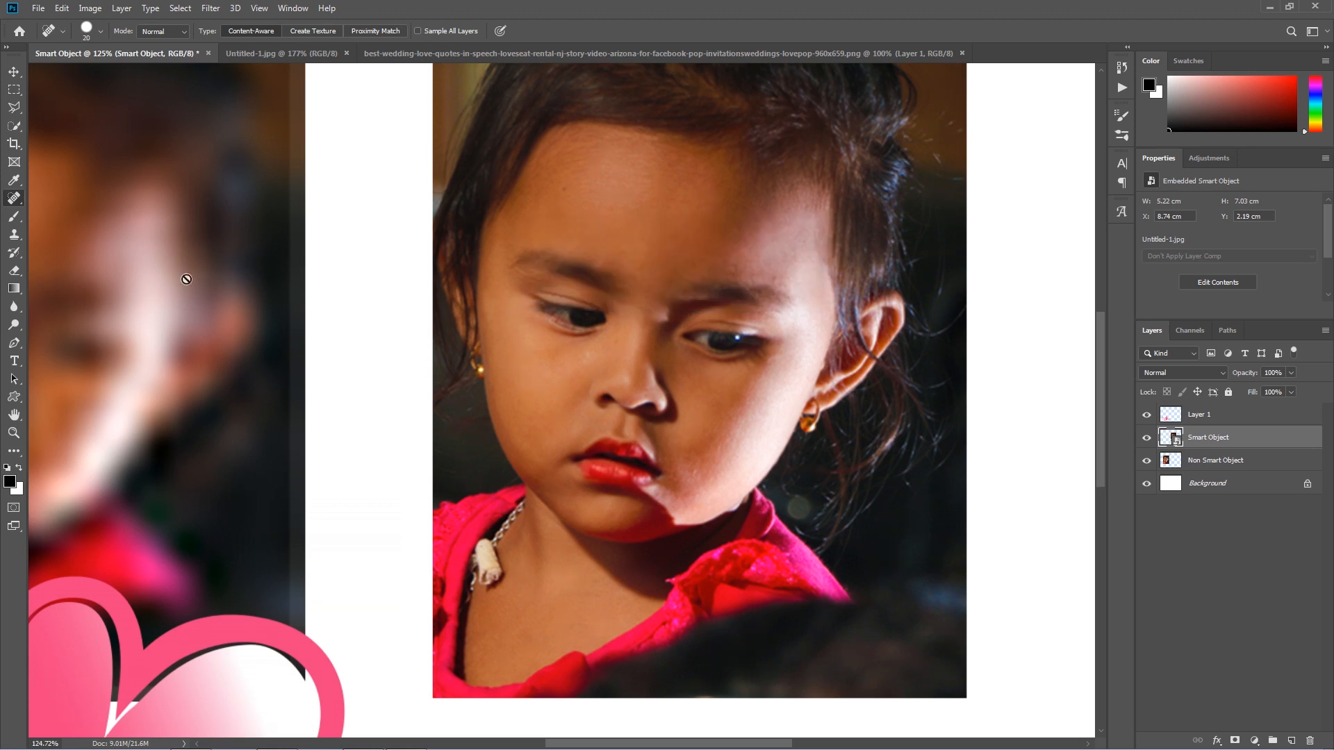
Try to erase part of the face on the Smart Object layer with the Eraser, declining to rasterize the layer.
right_click(15, 218)
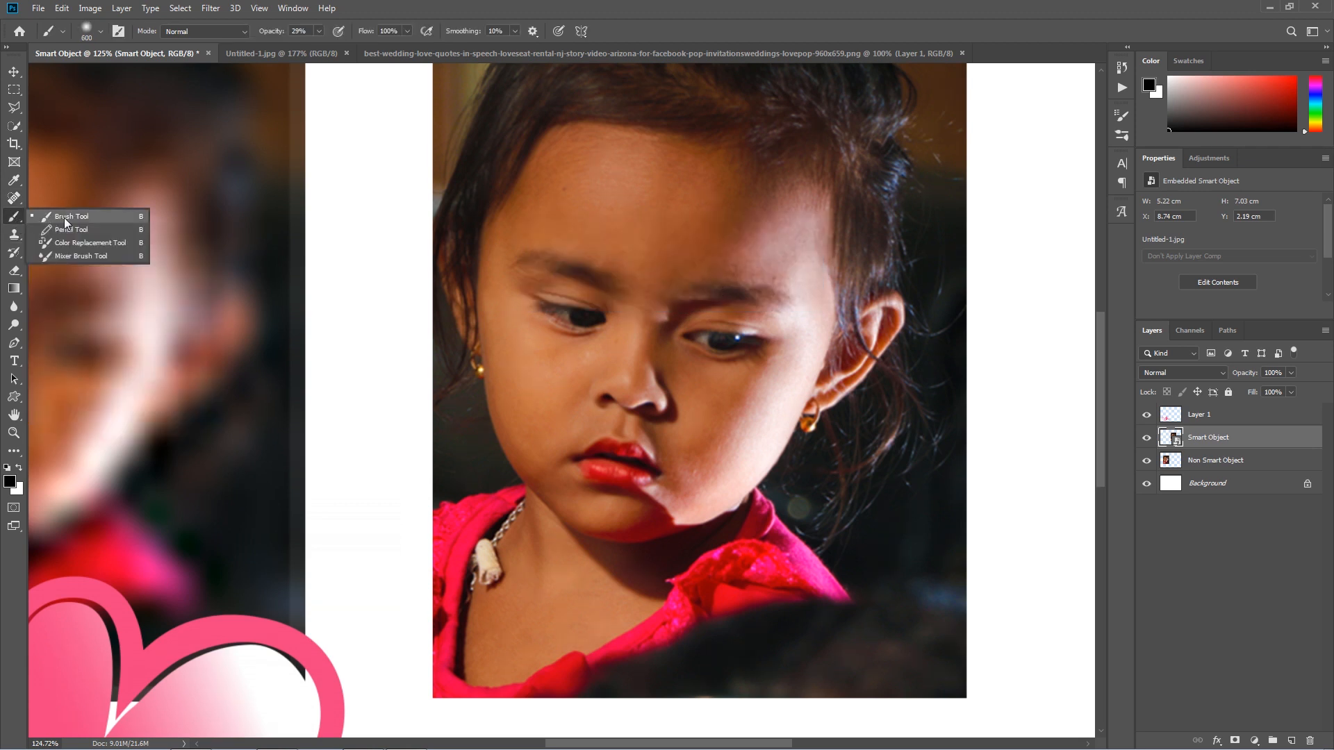
click(66, 219)
mouse_move(15, 235)
mouse_down()
mouse_move(94, 238)
mouse_move(33, 255)
mouse_move(49, 273)
mouse_up()
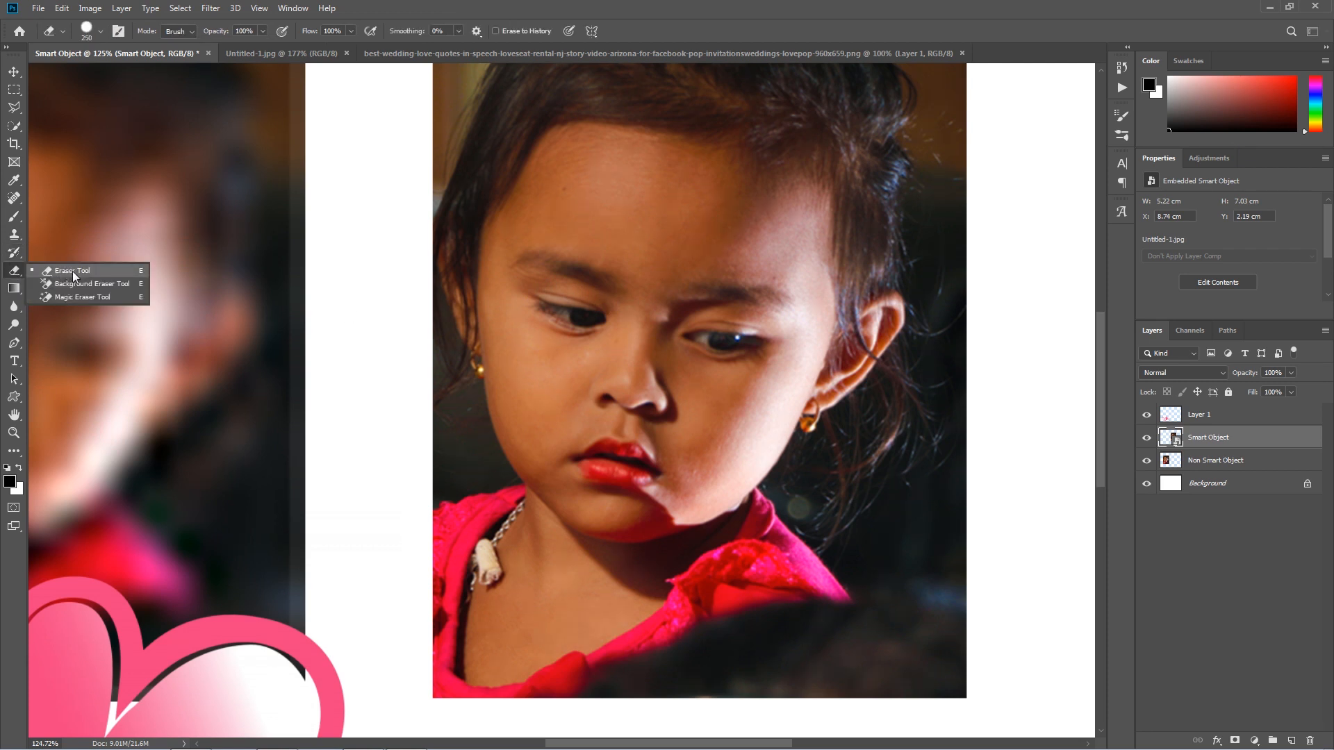
click(75, 276)
click(618, 336)
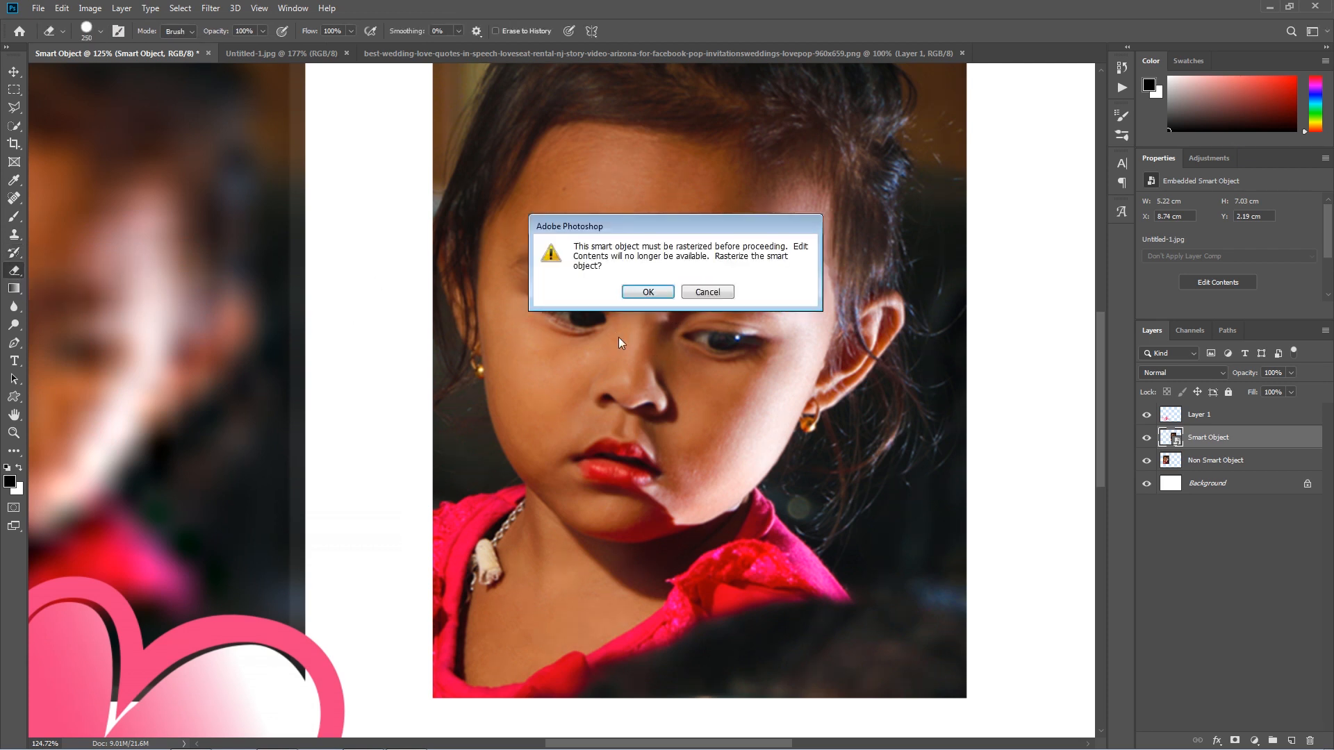
click(707, 292)
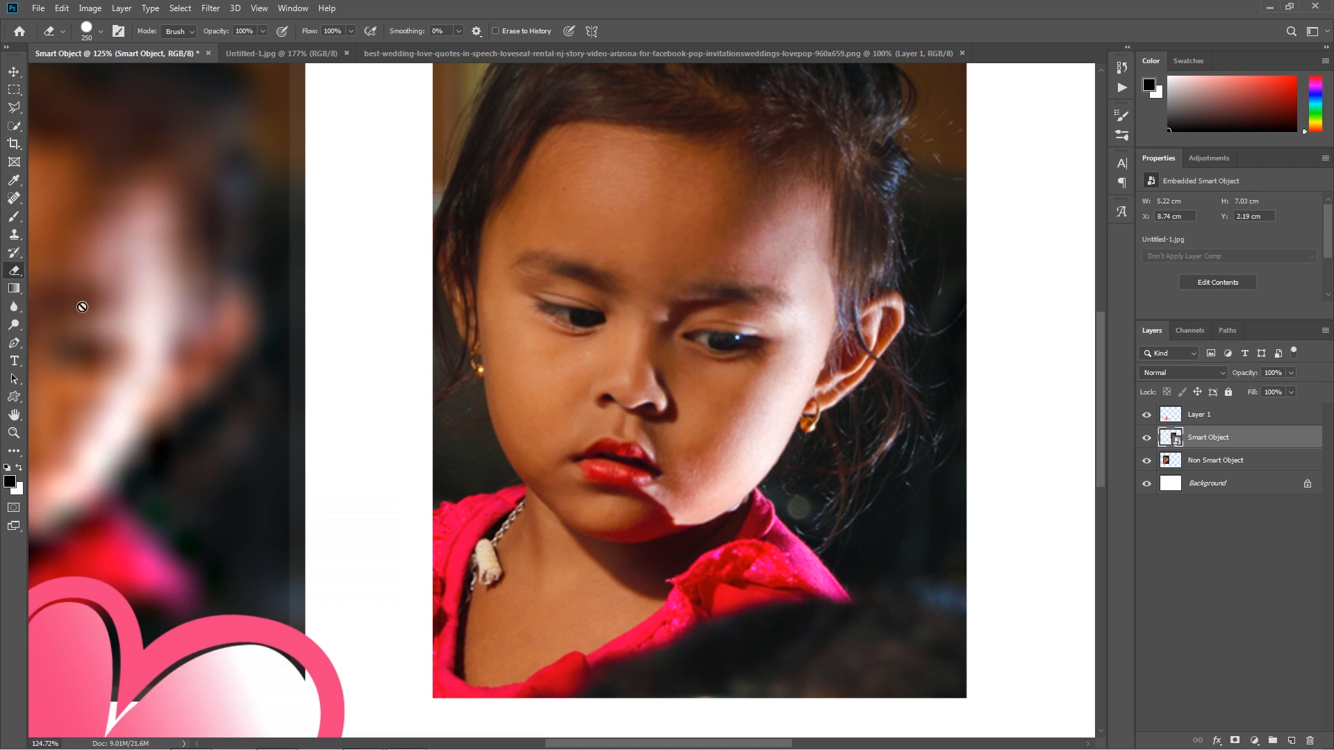
drag(14, 288, 73, 291)
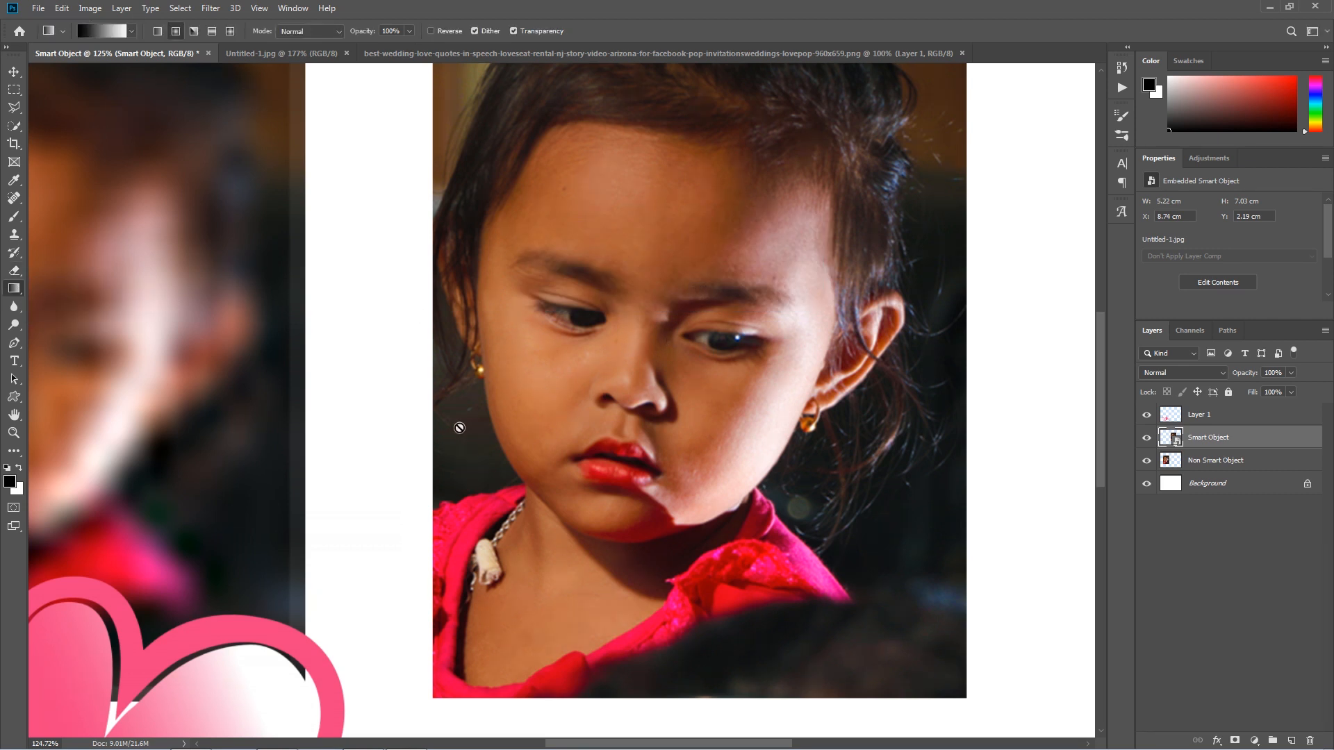
Rasterize the Smart Object layer into a regular pixel layer.
scroll(459, 426, down, 4)
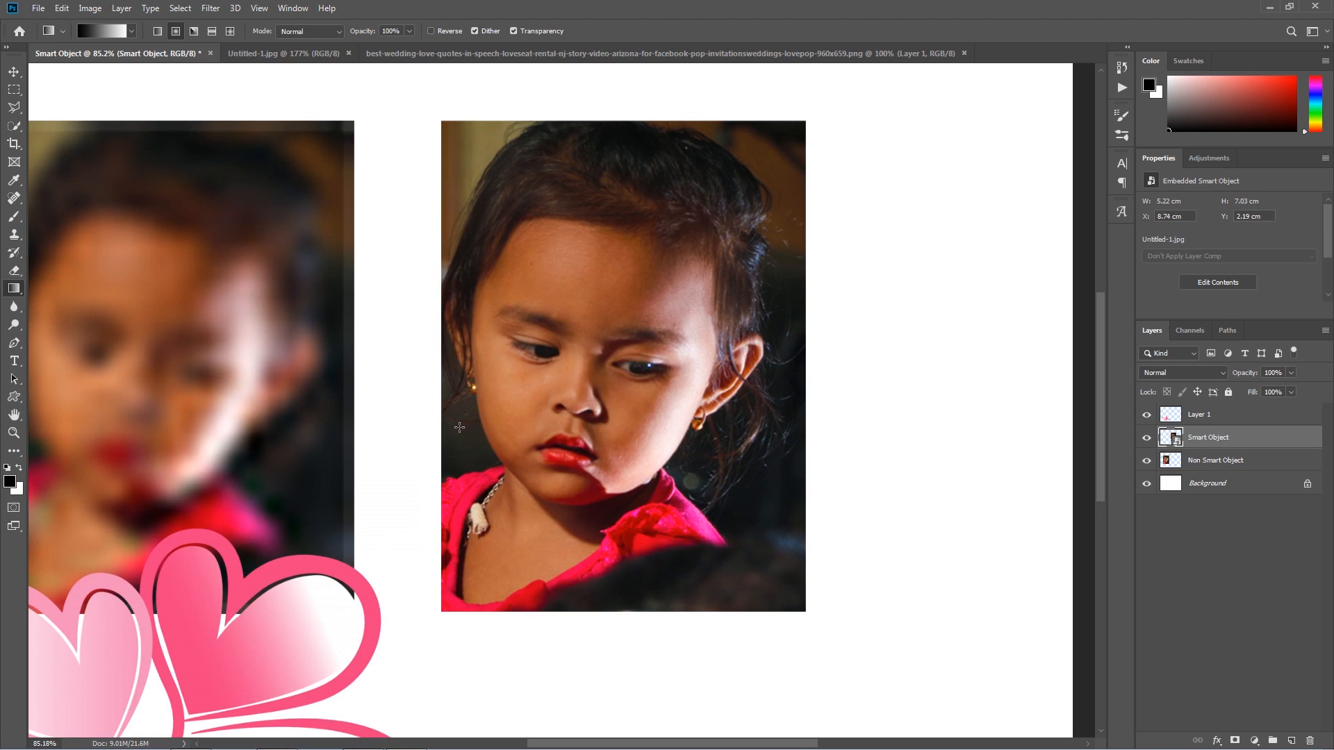
scroll(543, 293, up, 2)
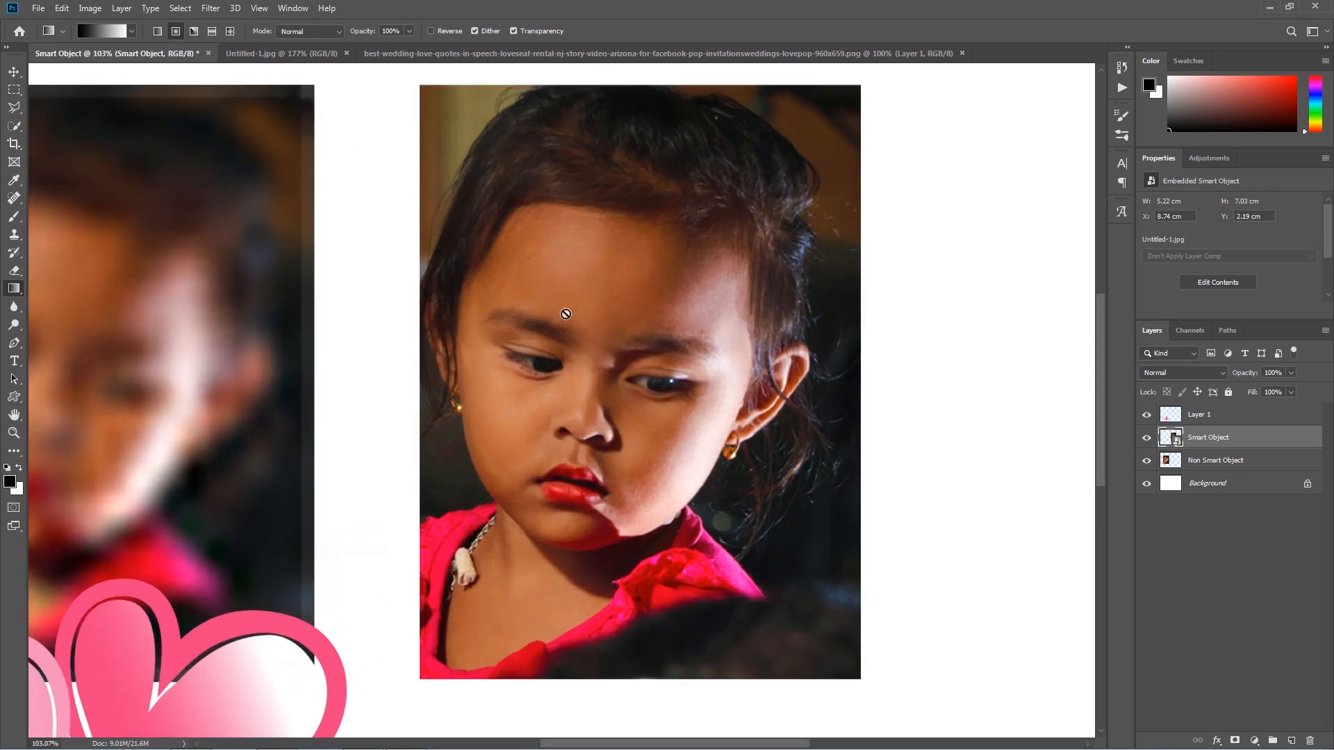
right_click(1214, 444)
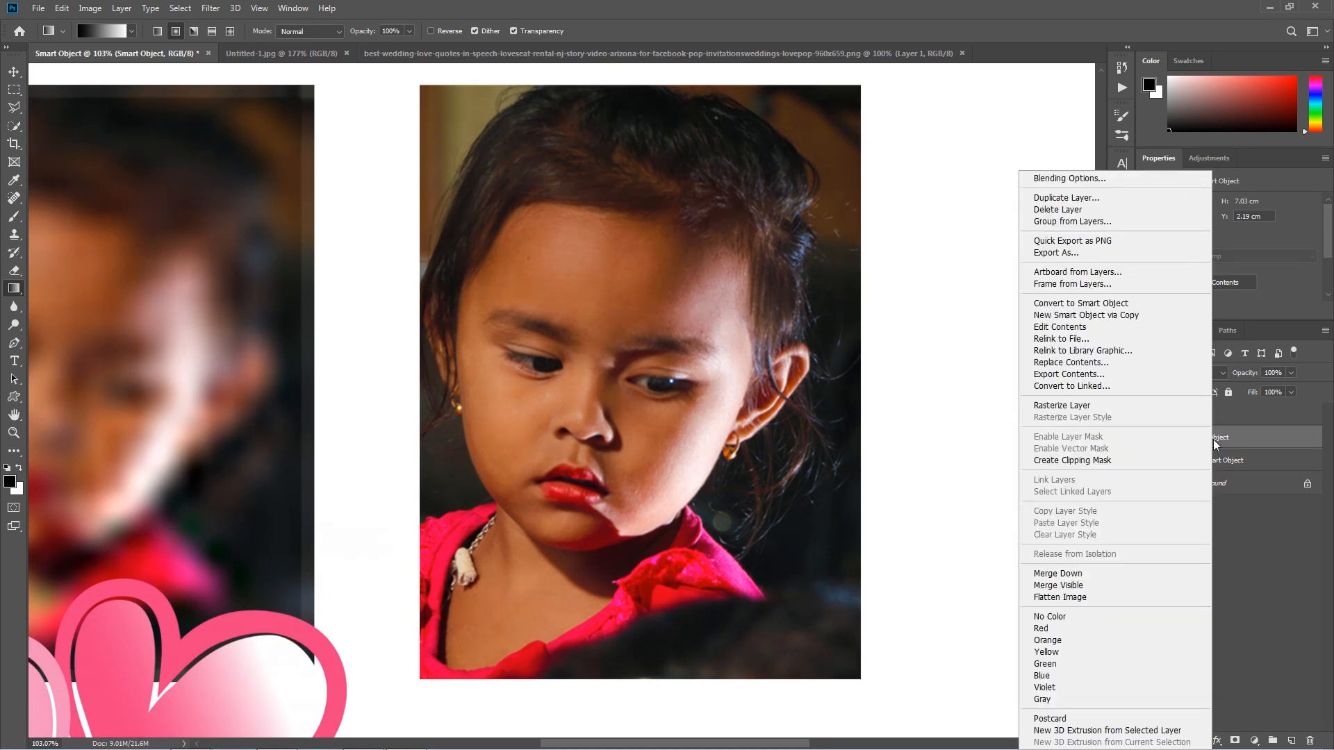
click(1072, 409)
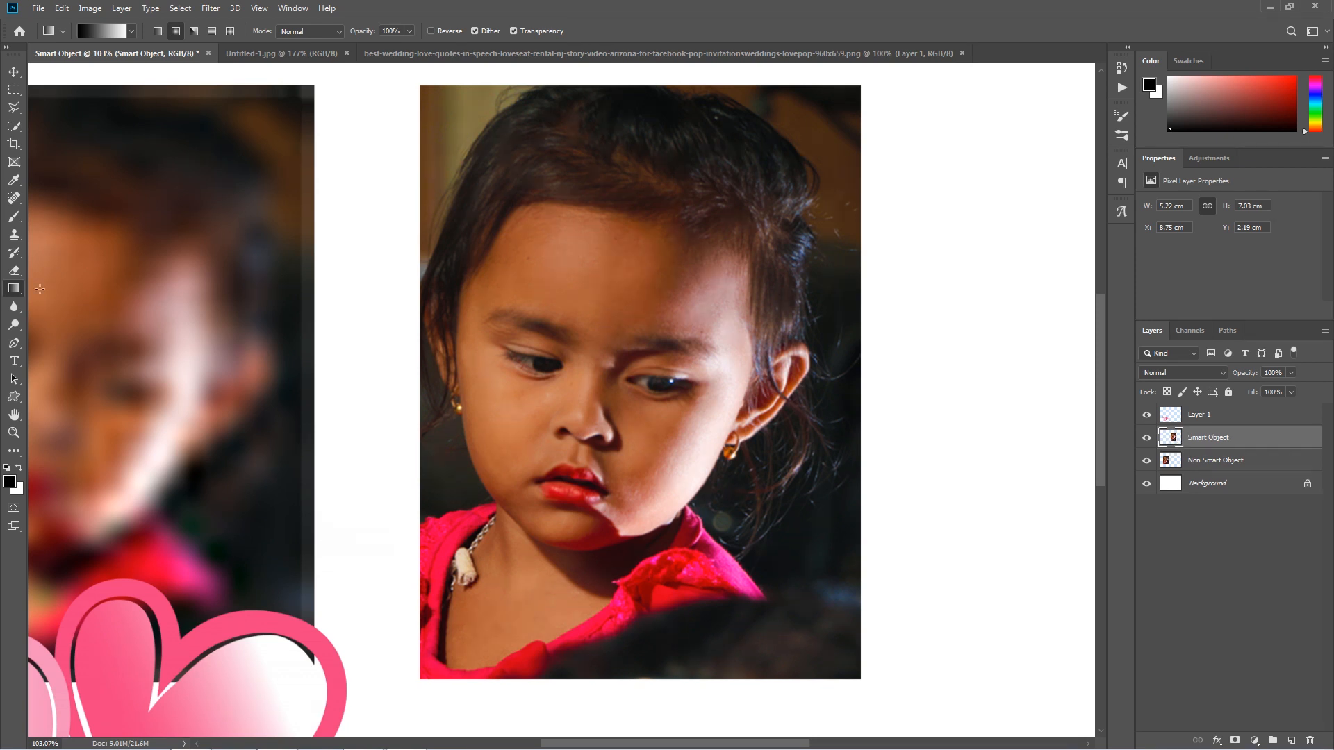
Paint a white stroke across the lower-right corner of the rasterized portrait with an 80 px brush at 29% opacity.
click(15, 219)
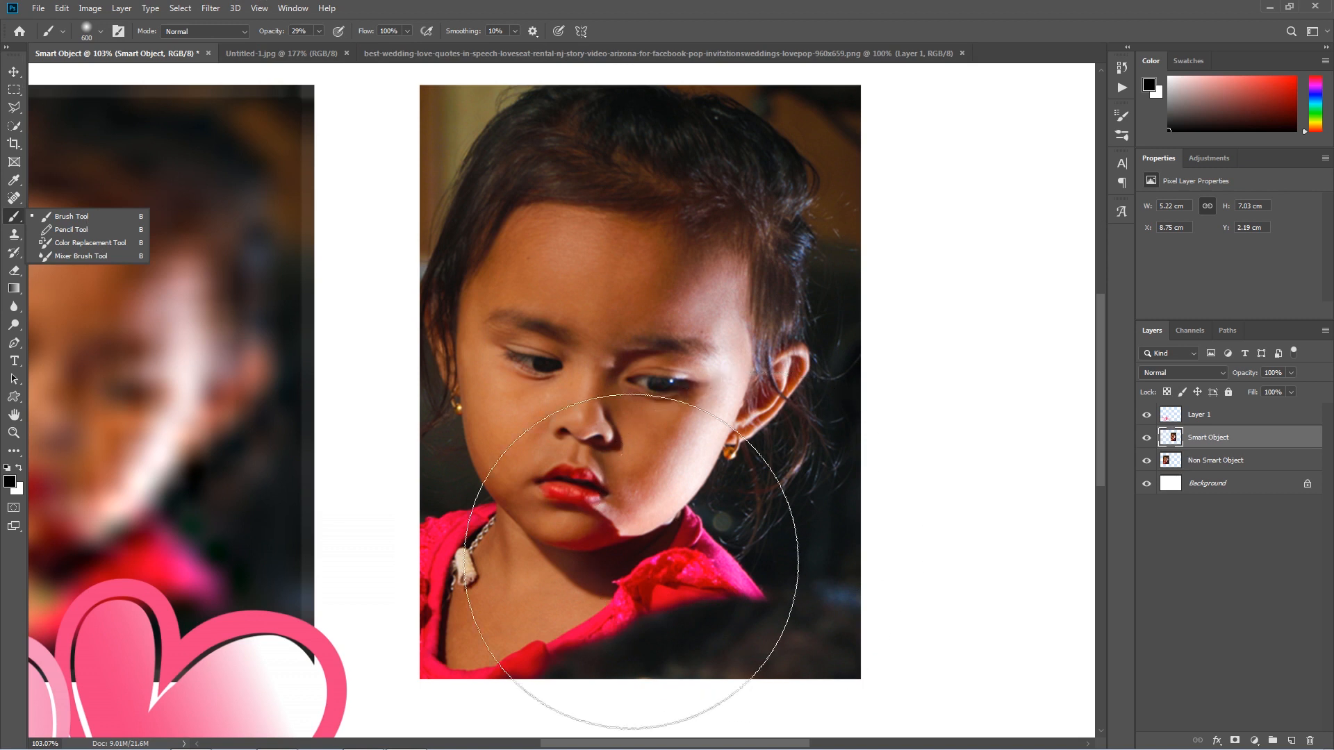
click(19, 471)
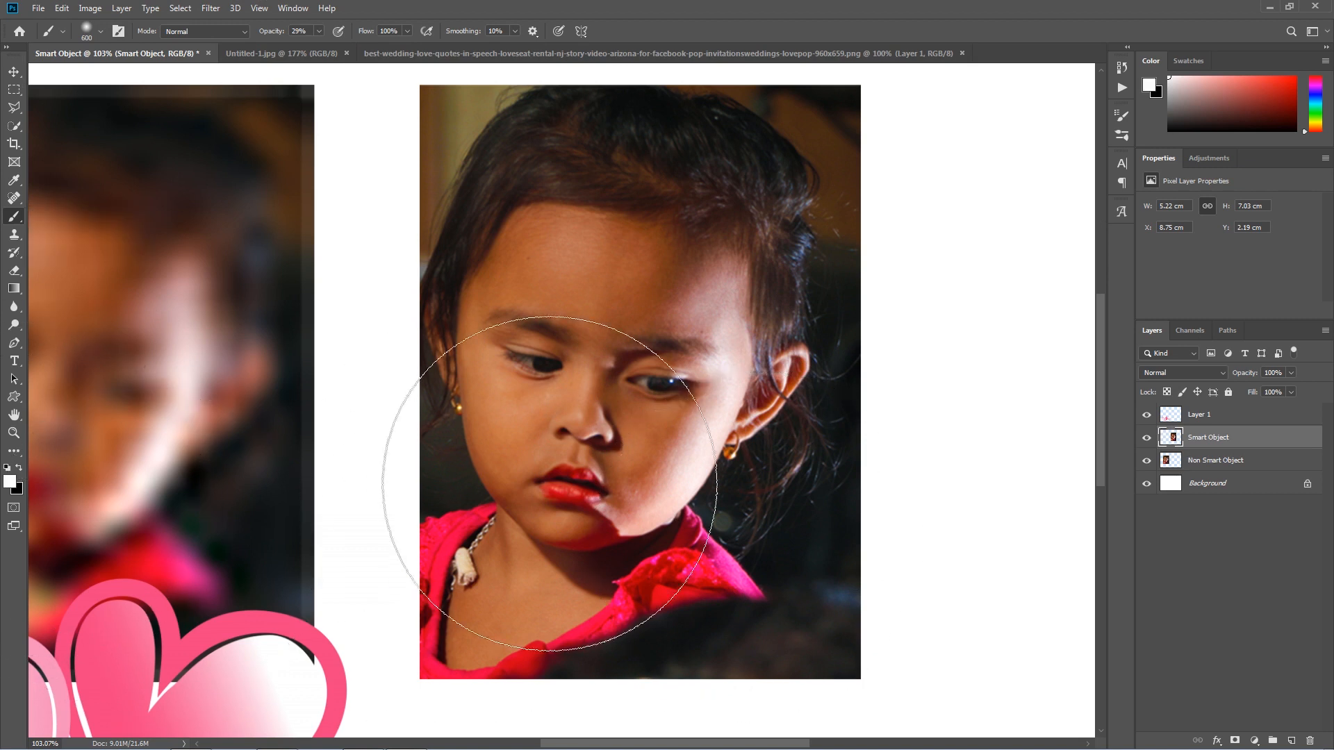
key(bracketleft)
key(bracketleft)
key(bracketleft)
key(bracketleft)
key(bracketleft)
key(bracketleft)
key(bracketleft)
key(bracketleft)
key(bracketleft)
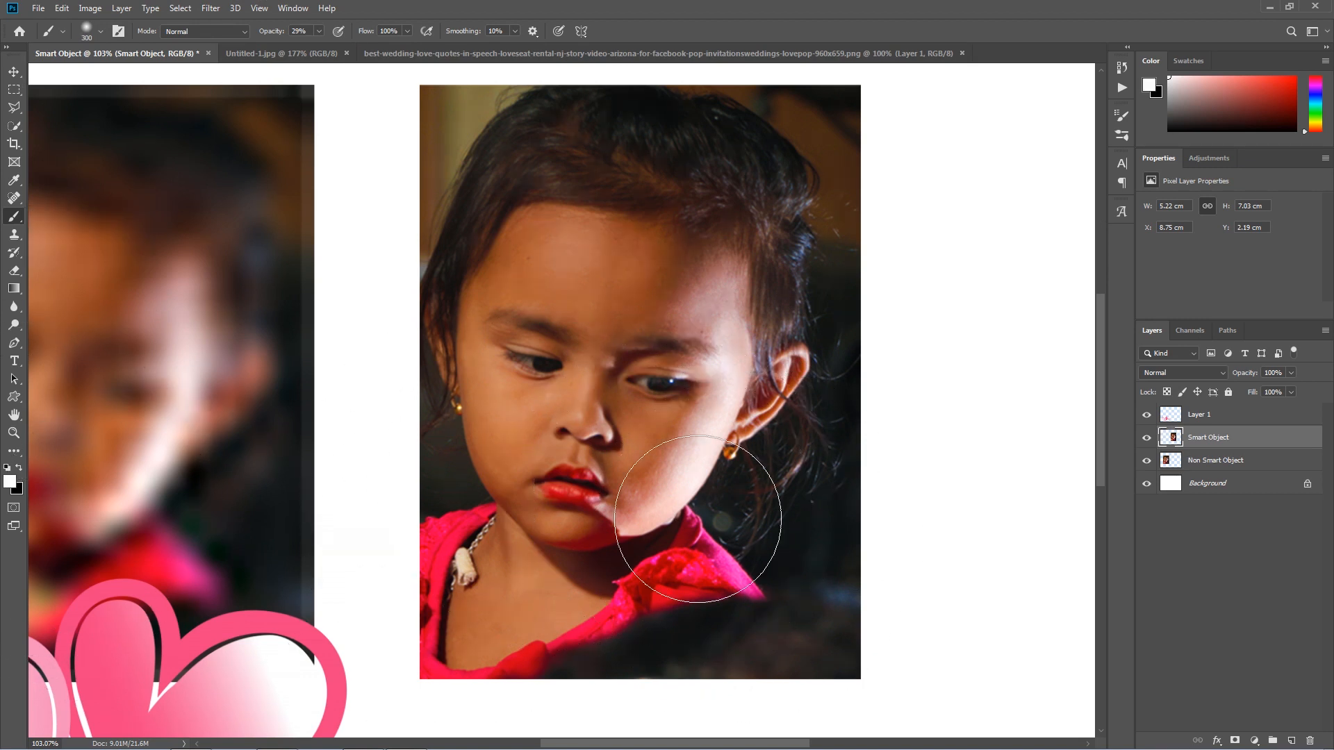
key(bracketleft)
key(bracketleft)
key(bracketleft)
key(bracketleft)
key(bracketleft)
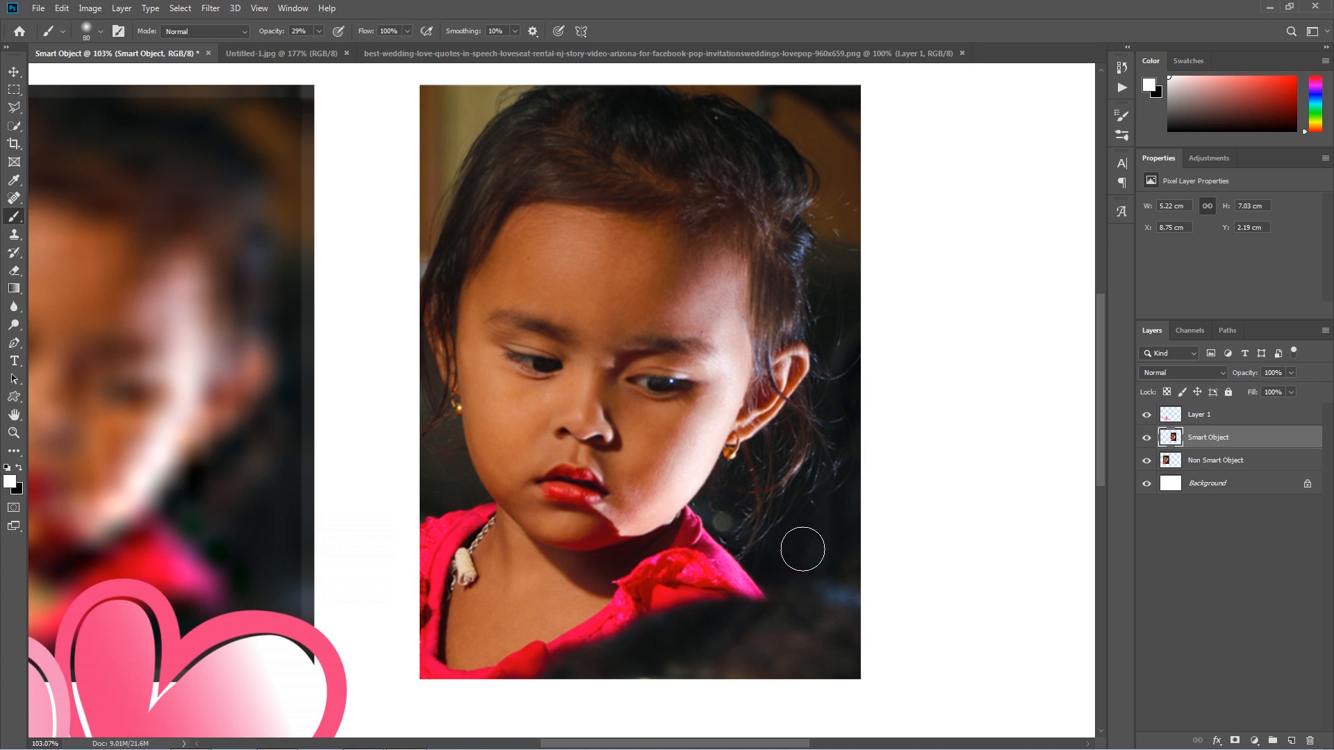
mouse_move(815, 623)
mouse_down()
mouse_move(694, 622)
mouse_move(570, 671)
mouse_move(836, 675)
mouse_move(828, 660)
mouse_move(690, 659)
mouse_move(533, 692)
mouse_move(736, 657)
mouse_move(782, 636)
mouse_move(856, 635)
mouse_move(844, 688)
mouse_move(557, 690)
mouse_move(714, 652)
mouse_move(908, 643)
mouse_up()
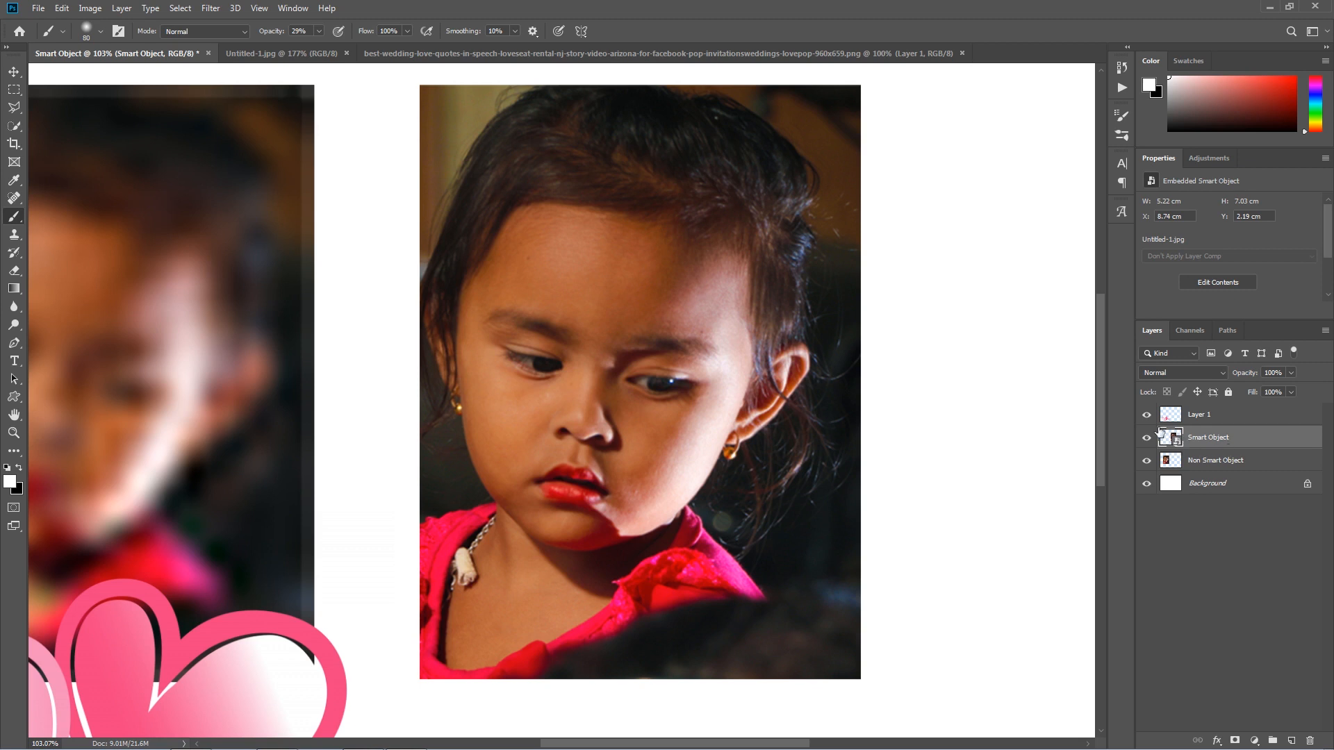
Move the Smart Object portrait to the right to about X 9.94 cm, Y 2.39 cm, aligning its bottom edge with the blurred portrait.
key(v)
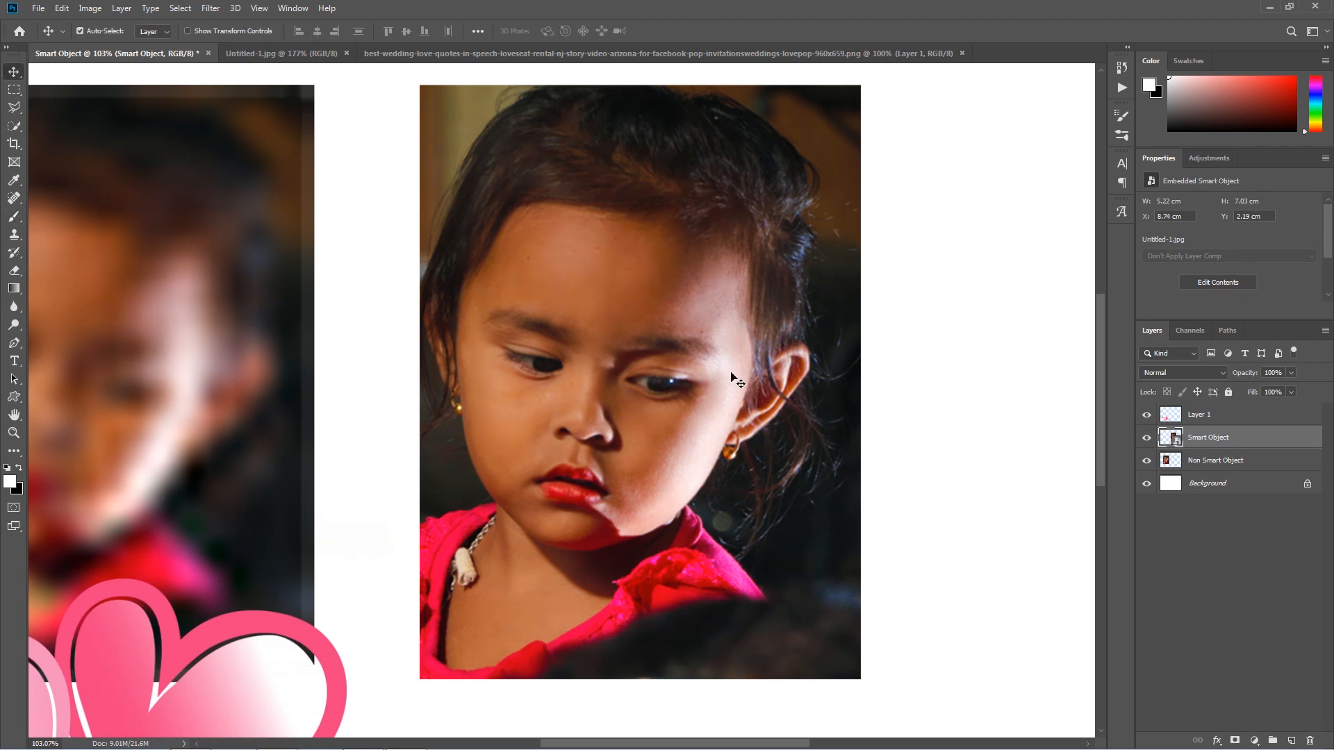
drag(735, 378, 802, 395)
scroll(633, 330, down, 3)
scroll(633, 330, down, 1)
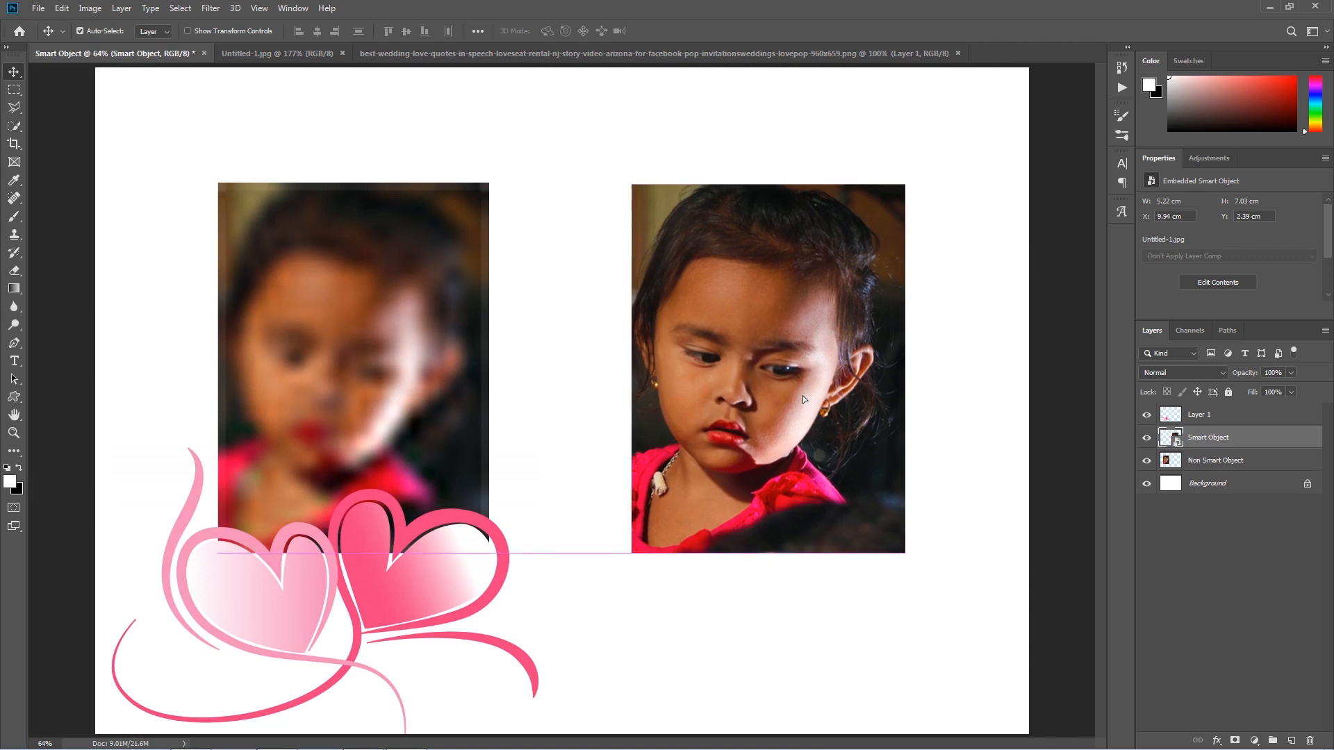
Add a Hue/Saturation adjustment layer above the Smart Object layer and try its saturation at -97, then bring it back to +3.
click(1255, 740)
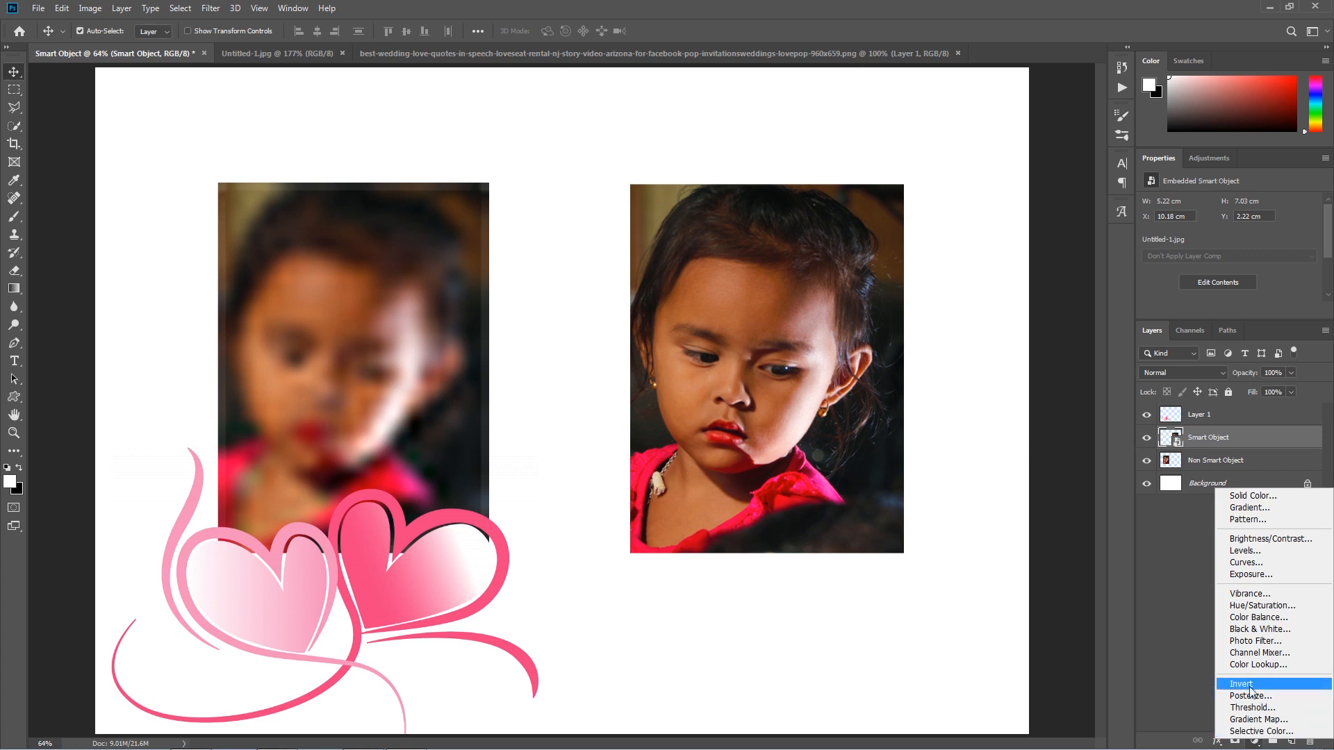
click(1258, 605)
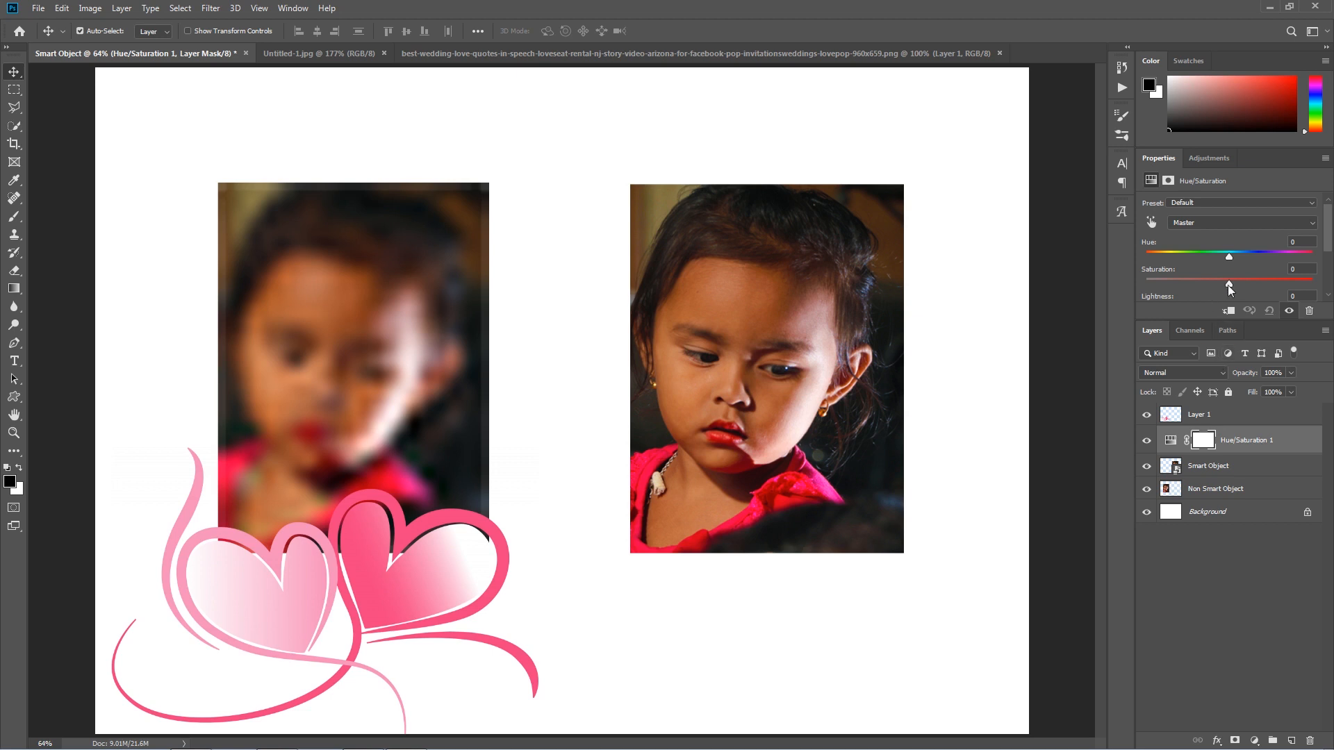
drag(1227, 285, 1148, 289)
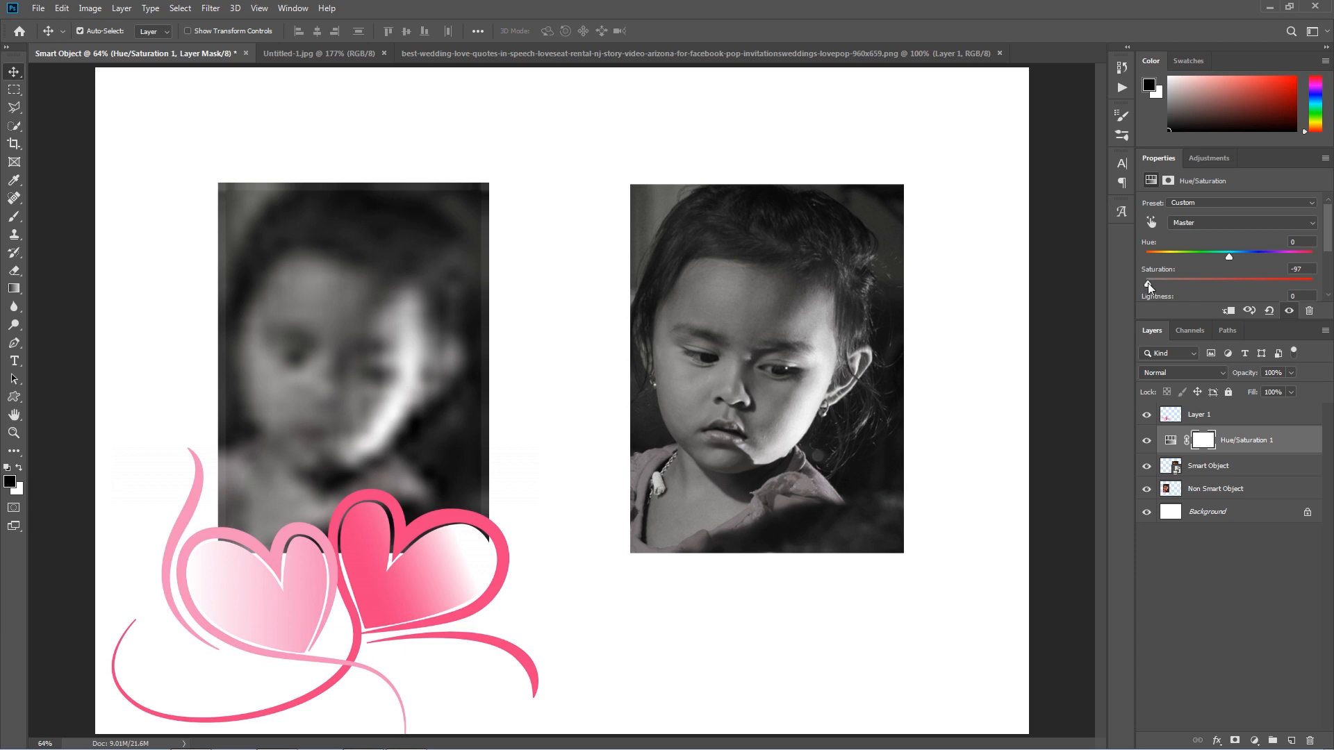
drag(1148, 282, 1231, 286)
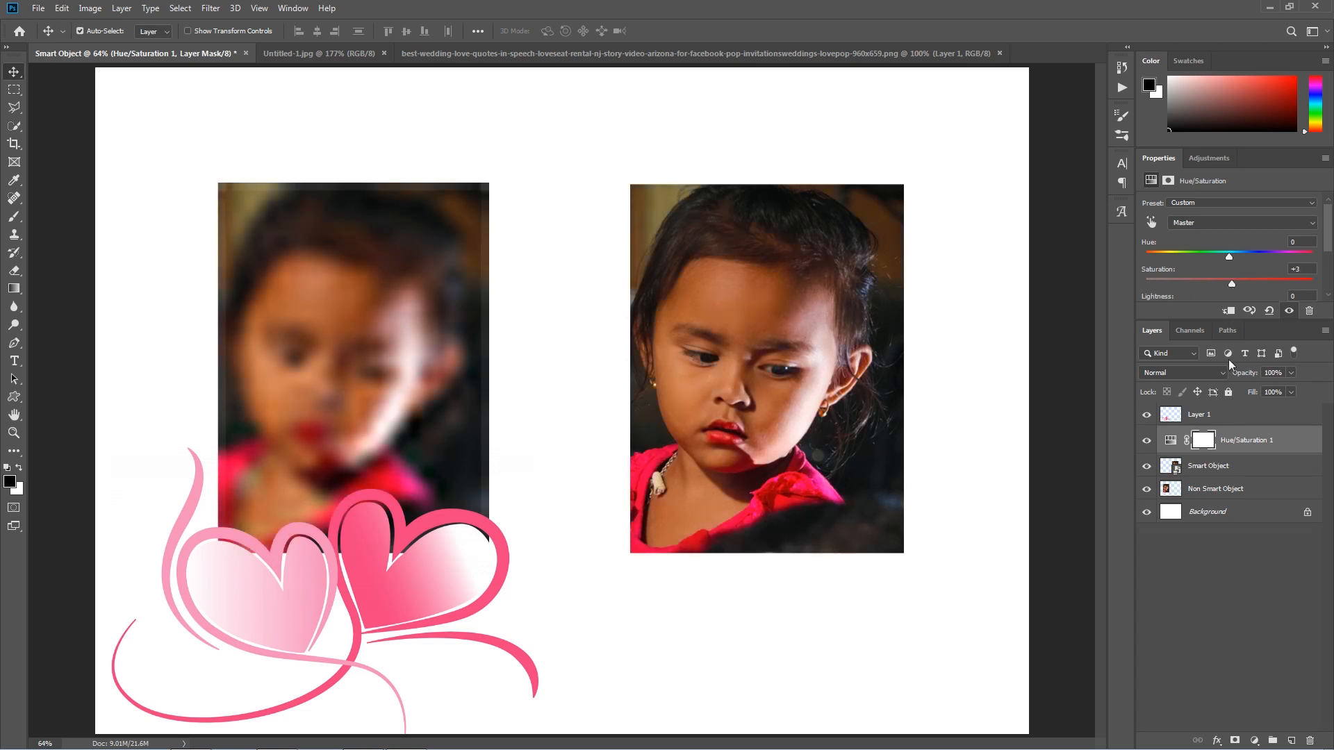
Clip the Hue/Saturation adjustment to the Smart Object layer and set its saturation to about -92.
click(1227, 313)
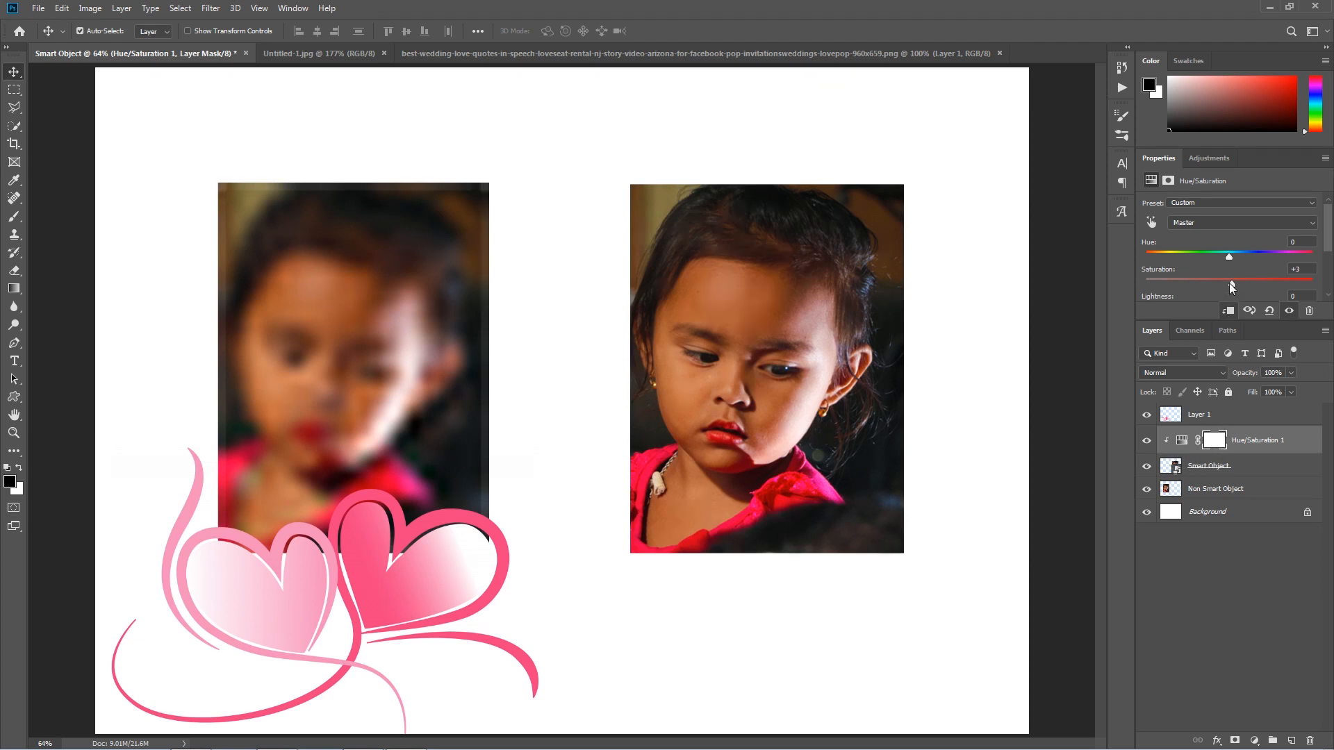
drag(1203, 282, 1171, 283)
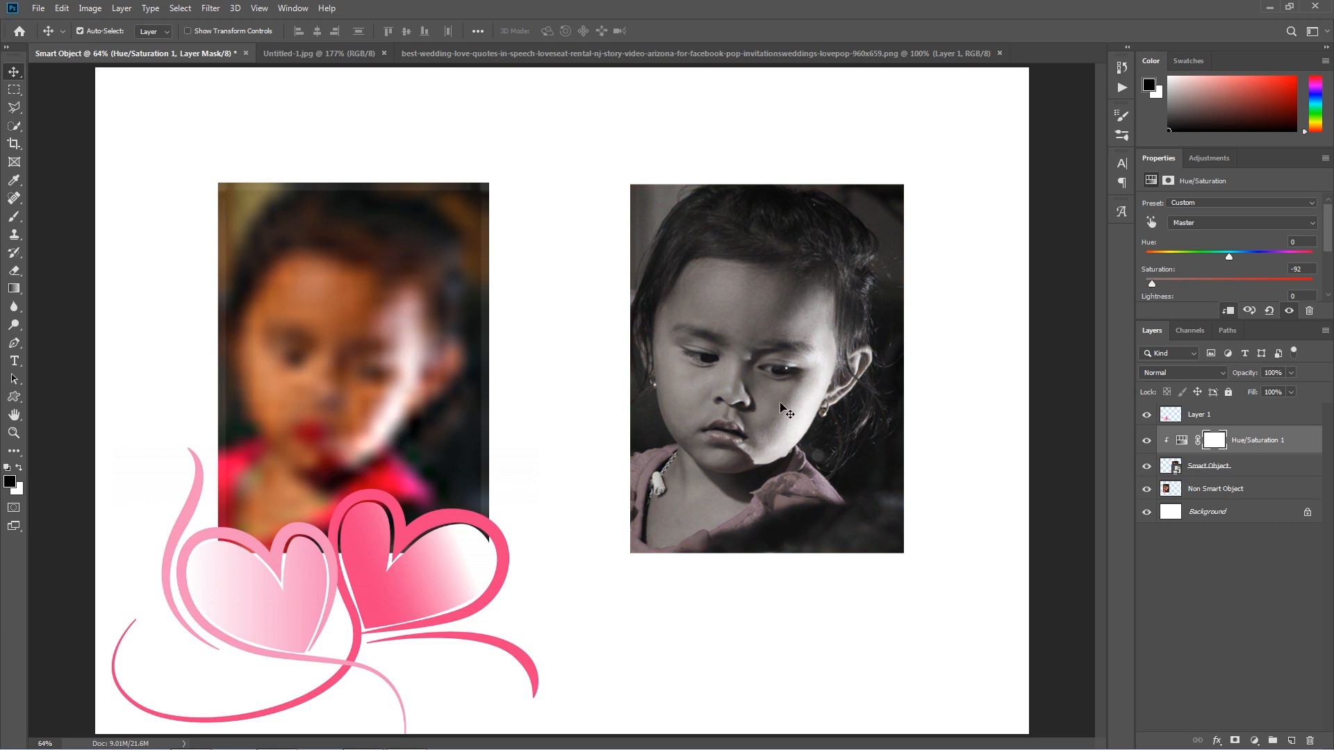
Scale the Smart Object portrait up to about 210.59% and move it to about X 9.45 cm, Y 1.22 cm.
click(631, 410)
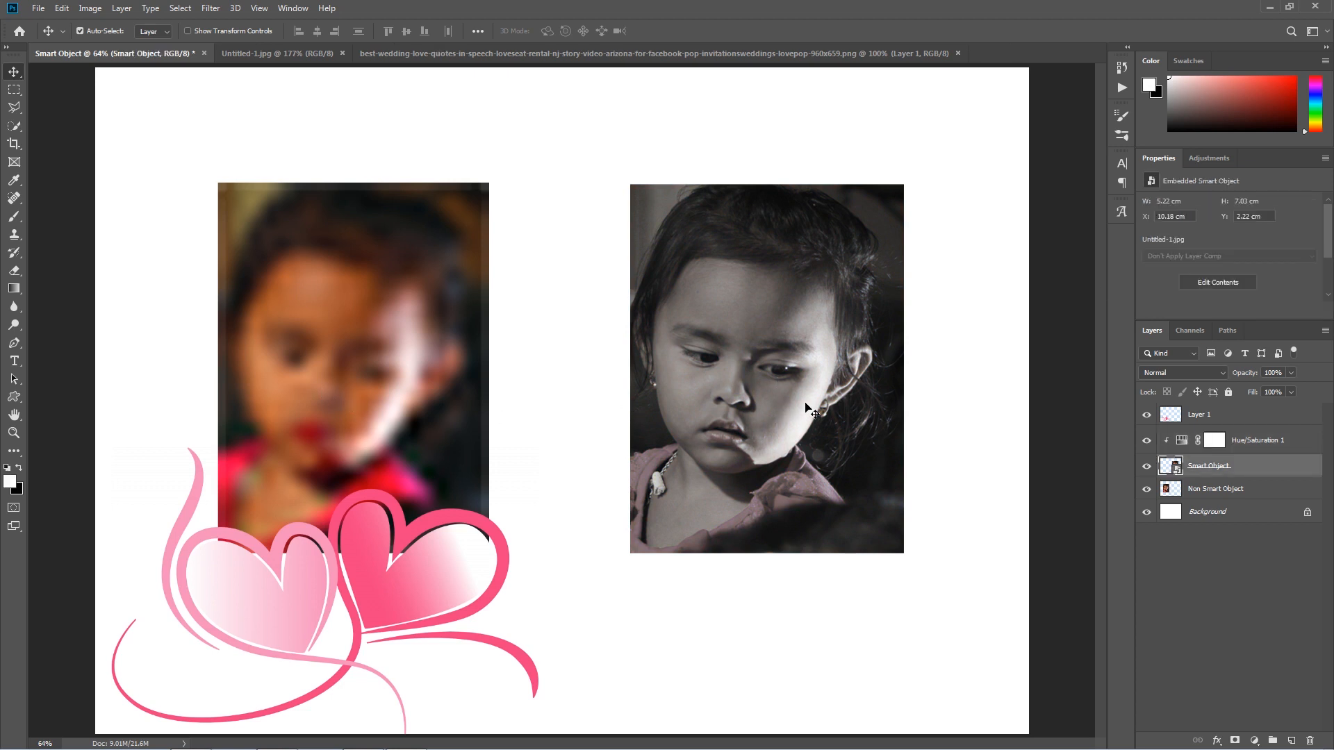
key(ctrl+t)
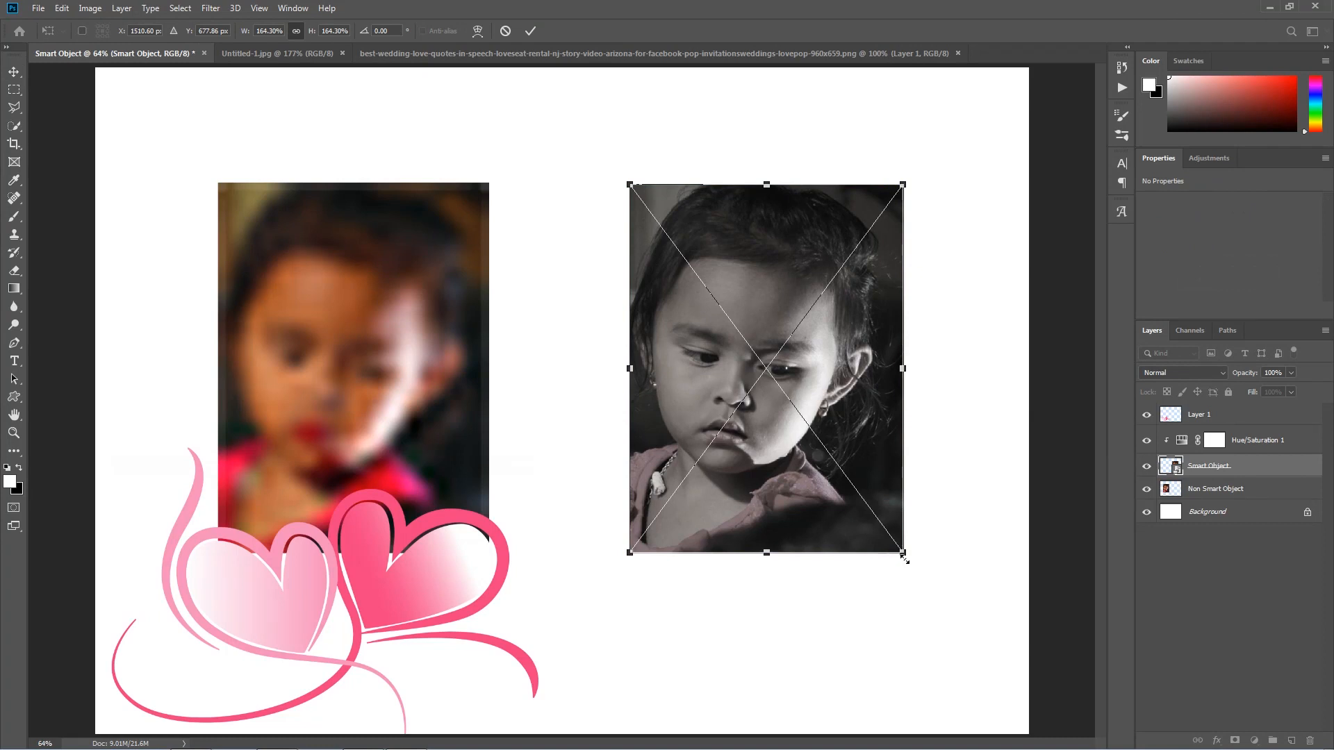
drag(904, 559, 963, 676)
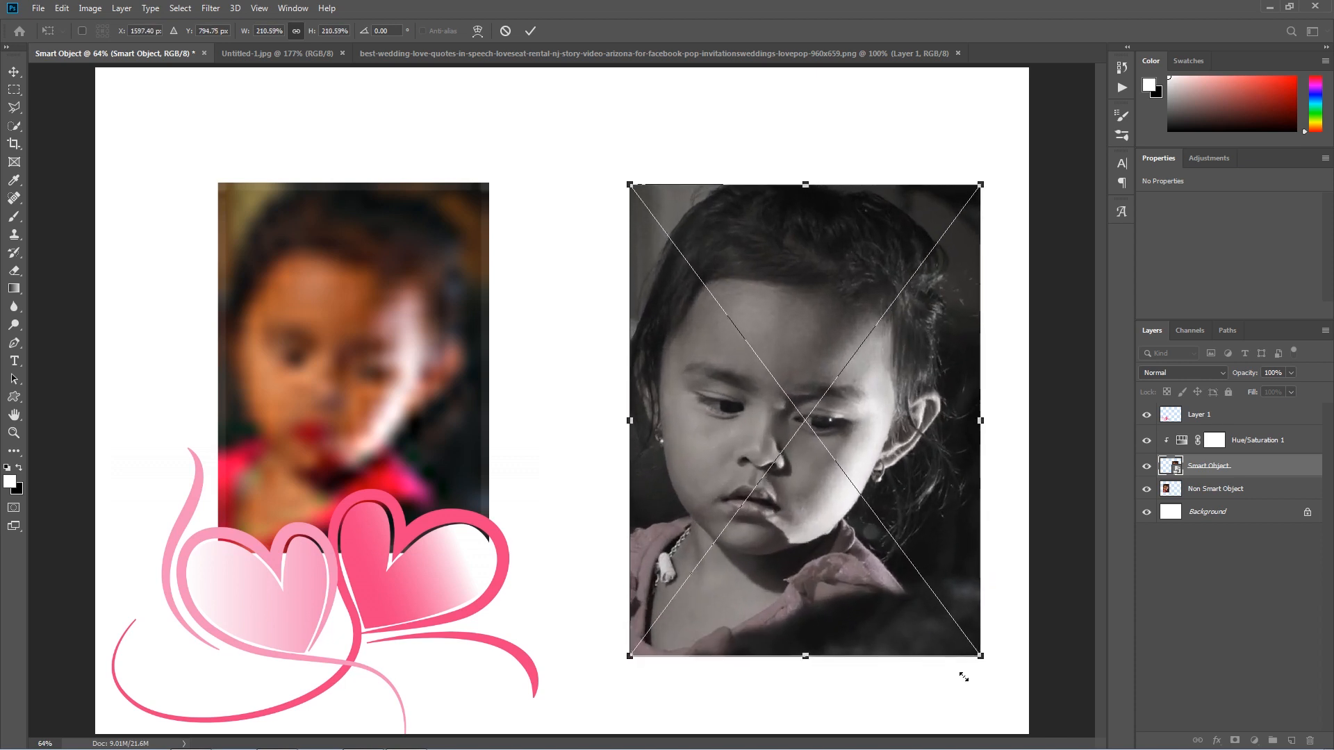
click(529, 31)
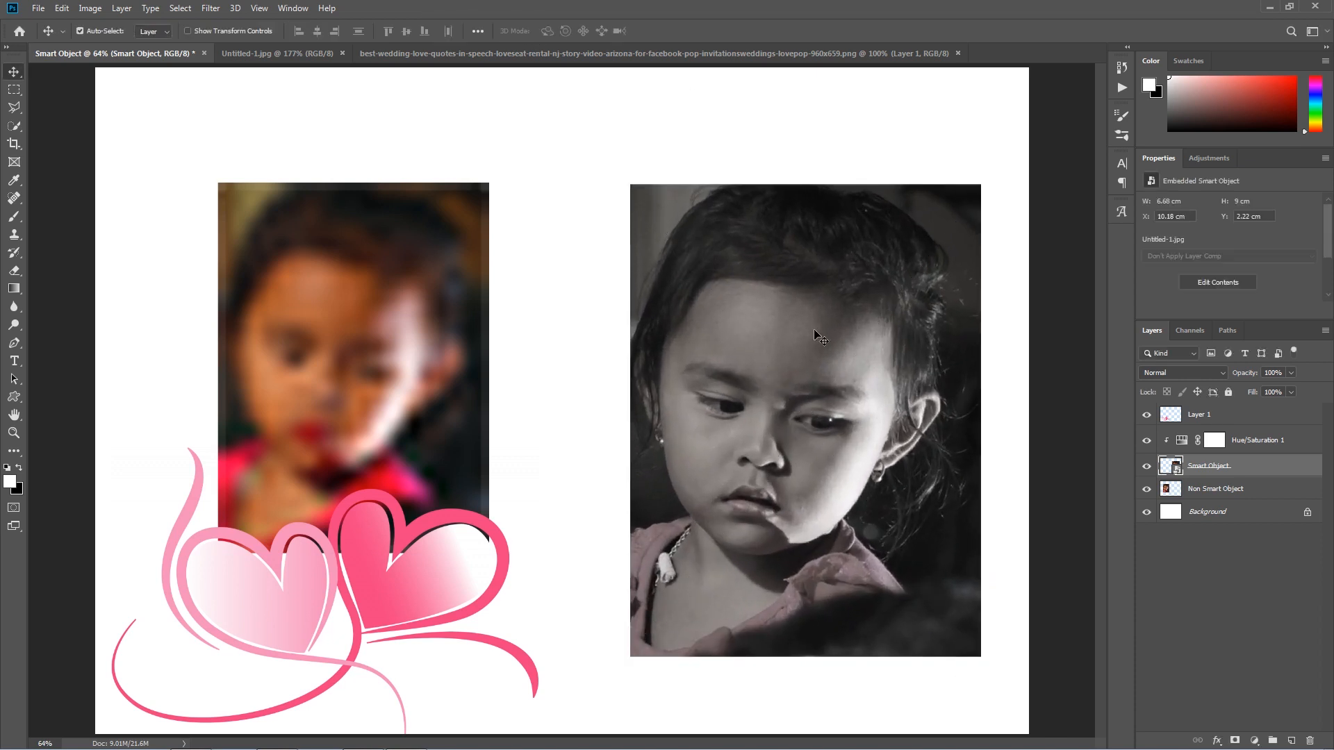
drag(810, 344, 780, 306)
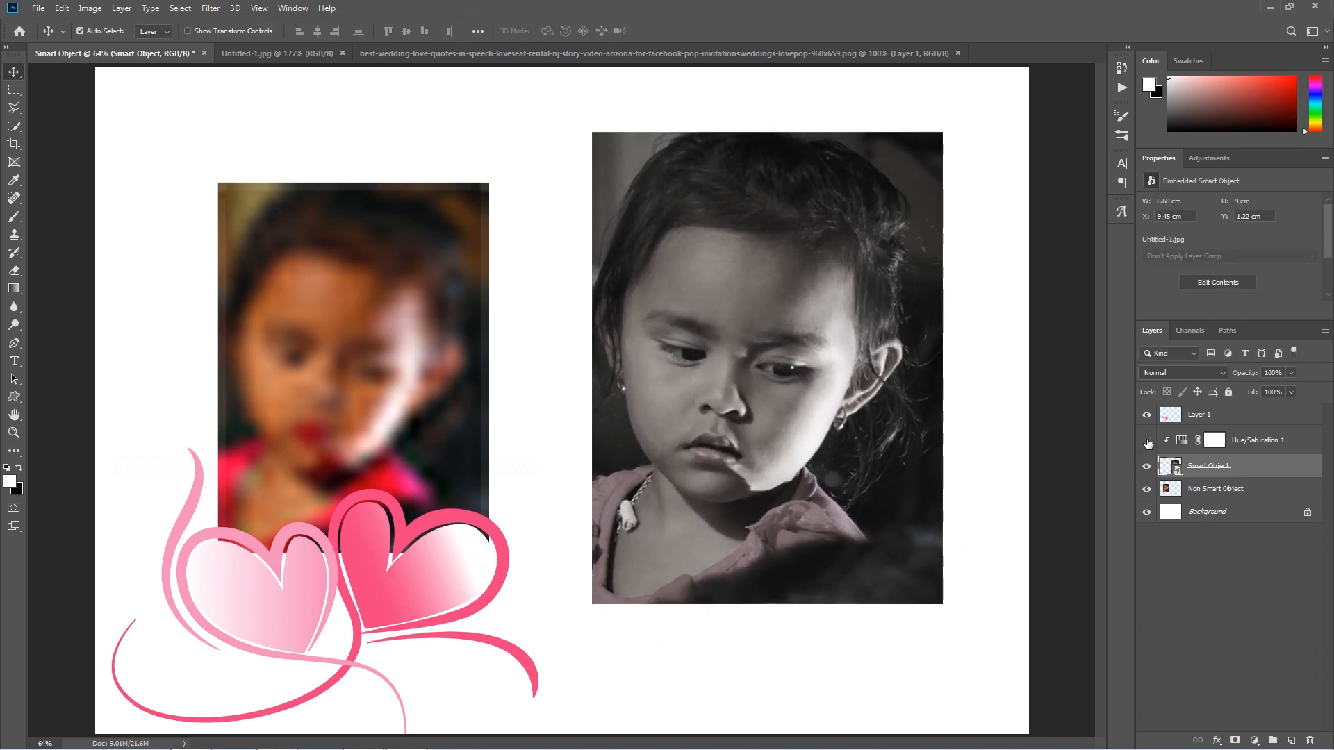
Hide and show the Hue/Saturation adjustment once to compare the enlarged portrait in colour and desaturated.
click(1146, 441)
click(1146, 441)
Paint black on the Hue/Saturation mask with an 80 px brush at 29% opacity to restore colour on both sides of the blouse.
click(1214, 441)
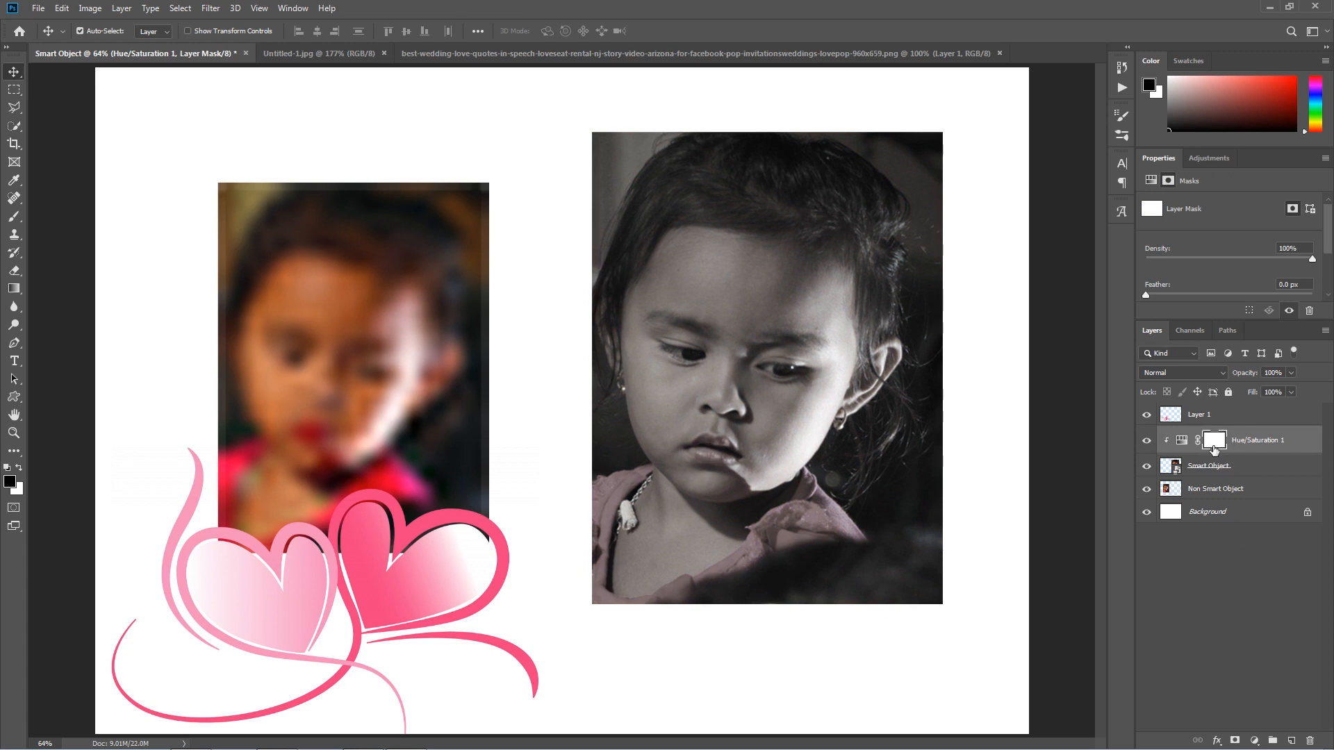
click(13, 216)
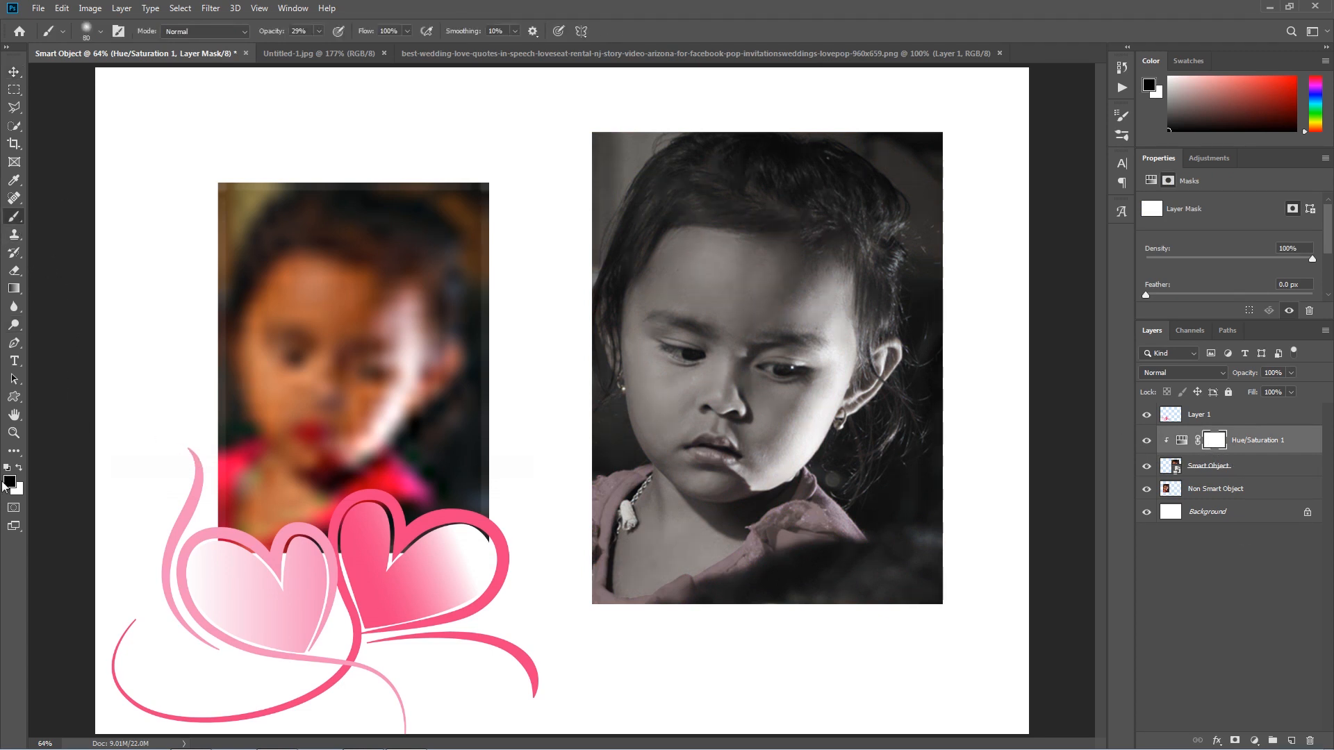
click(10, 482)
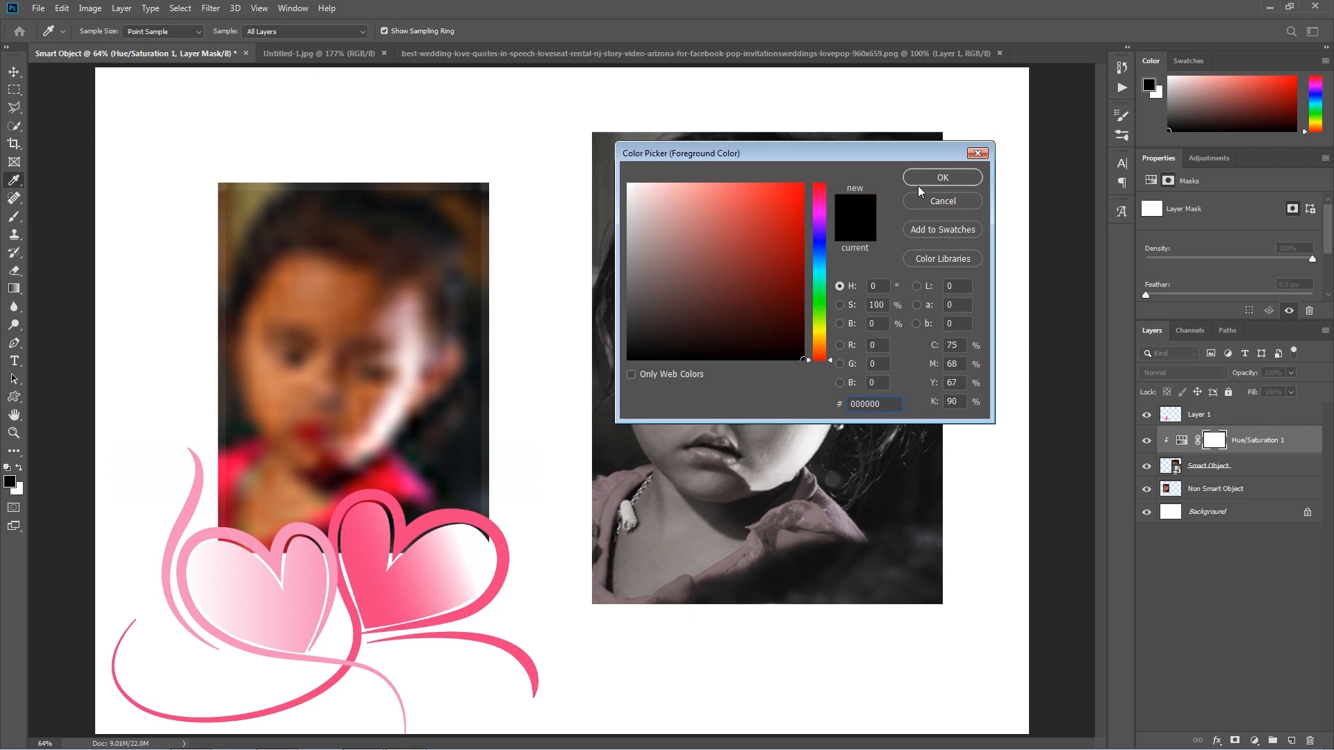
click(921, 179)
scroll(726, 550, up, 2)
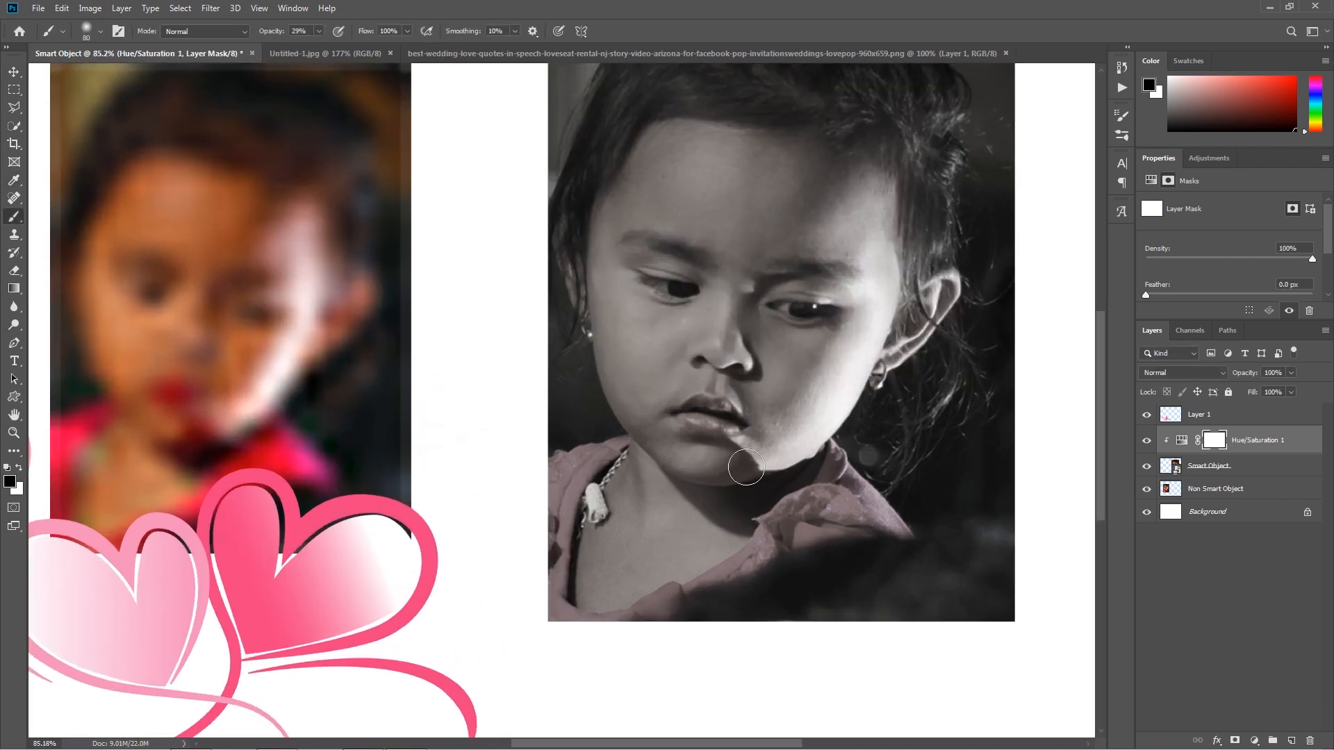
scroll(757, 411, up, 2)
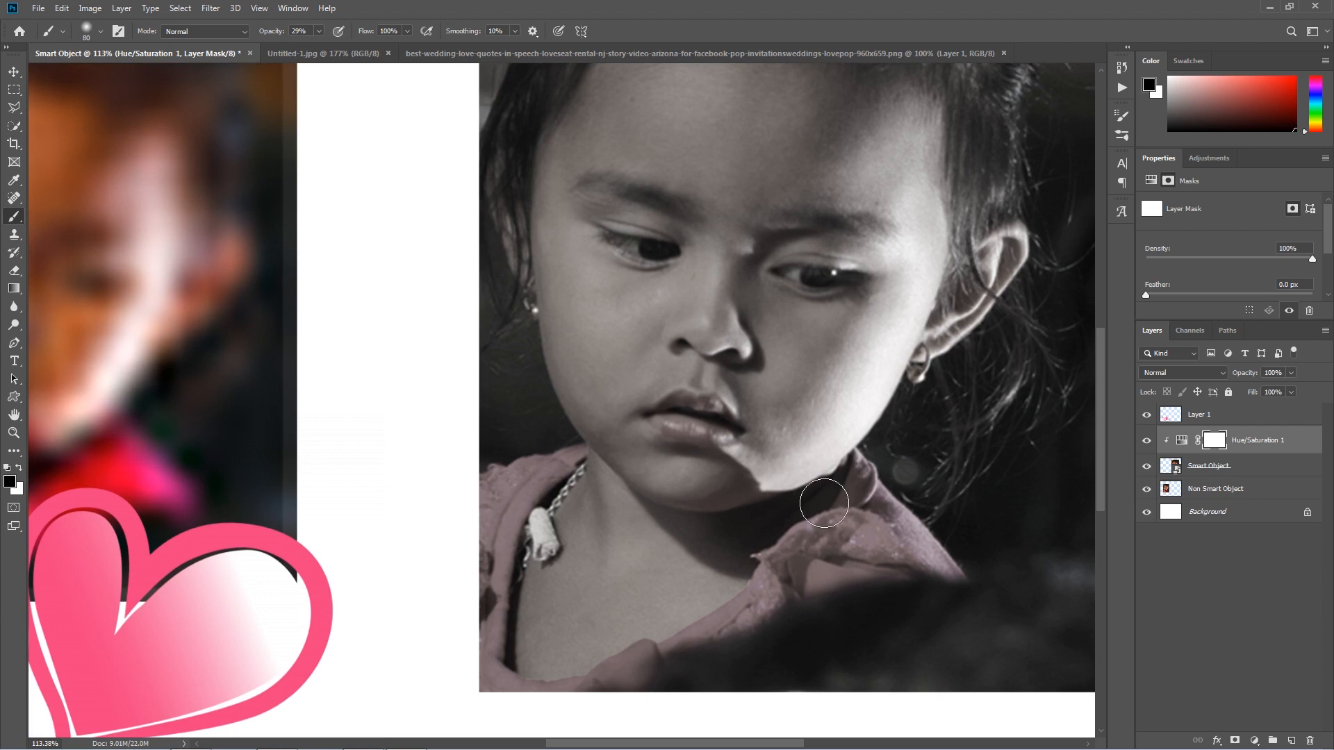
mouse_move(824, 503)
mouse_down()
mouse_move(865, 489)
mouse_move(938, 561)
mouse_move(830, 567)
mouse_move(657, 651)
mouse_move(695, 640)
mouse_move(835, 537)
mouse_move(875, 464)
mouse_up()
scroll(875, 464, down, 3)
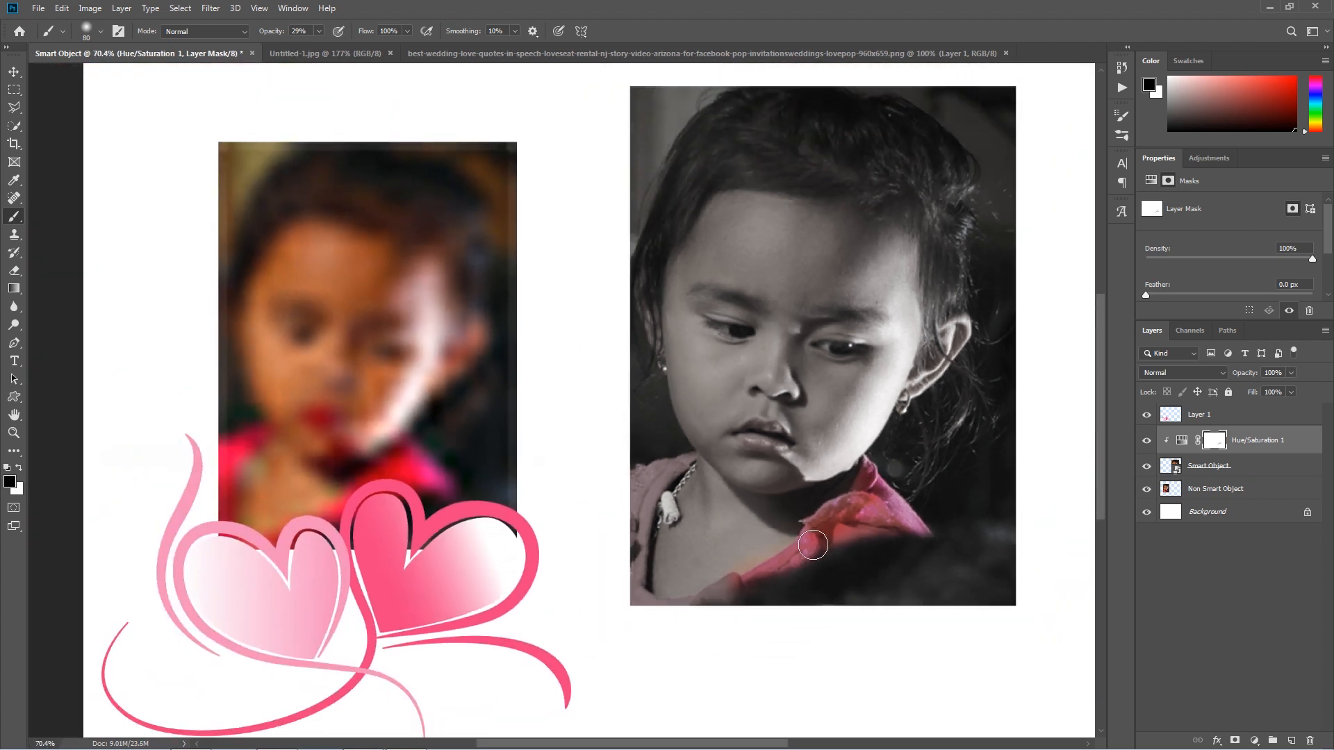
mouse_move(709, 600)
mouse_down()
mouse_move(646, 610)
mouse_move(628, 585)
mouse_move(627, 524)
mouse_move(651, 467)
mouse_up()
Refine the Hue/Saturation mask along the blouse's collar, lower hem and shoulder ruffle with a black 40 px brush at 29% opacity.
scroll(653, 467, up, 5)
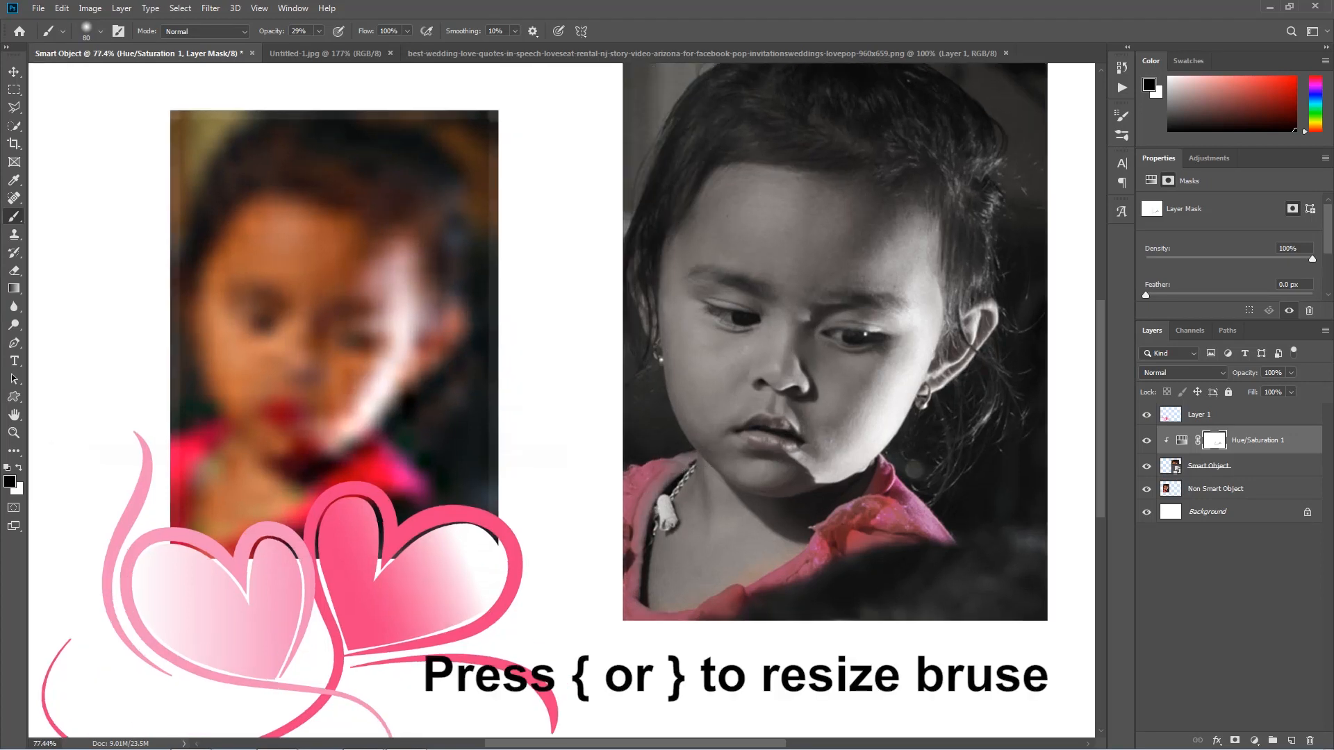
key(bracketleft)
key(bracketleft)
key(bracketleft)
key(bracketleft)
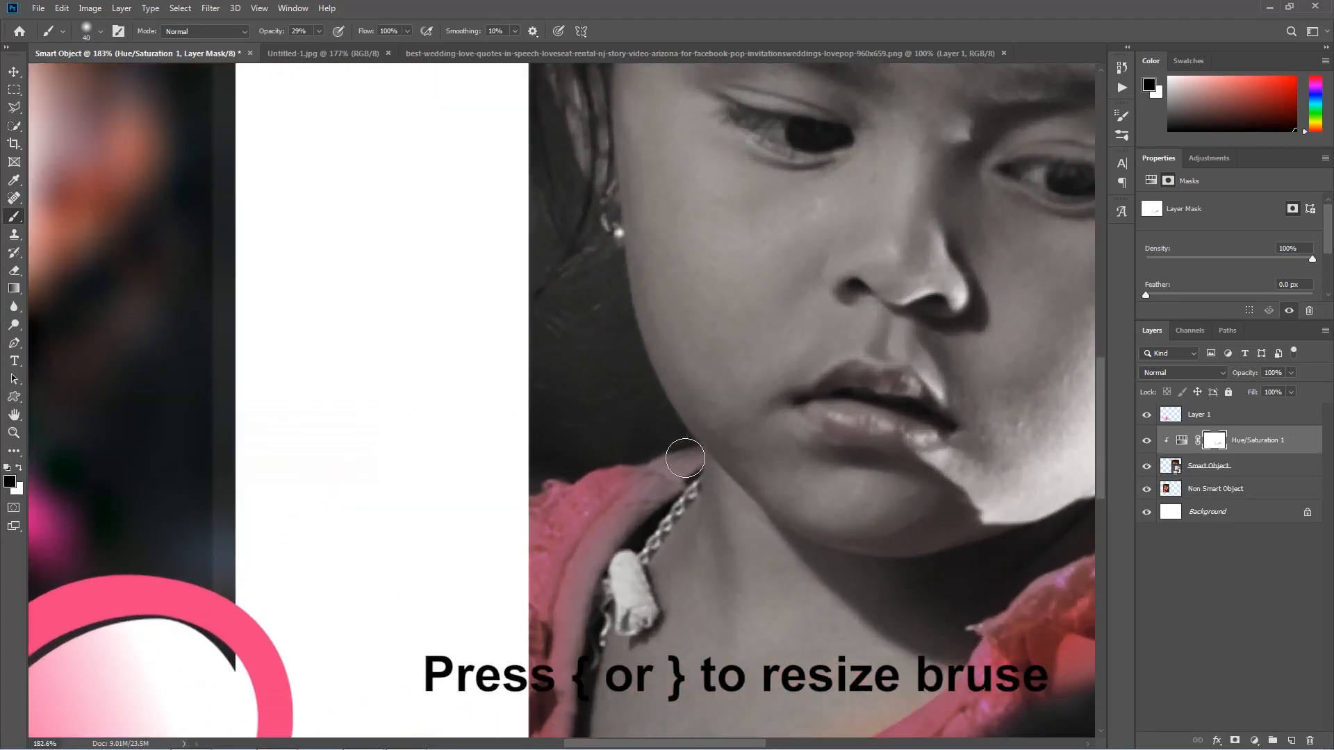
mouse_move(672, 471)
mouse_down()
mouse_move(612, 515)
mouse_move(566, 611)
mouse_move(660, 497)
mouse_move(563, 506)
mouse_move(613, 298)
mouse_move(616, 219)
mouse_up()
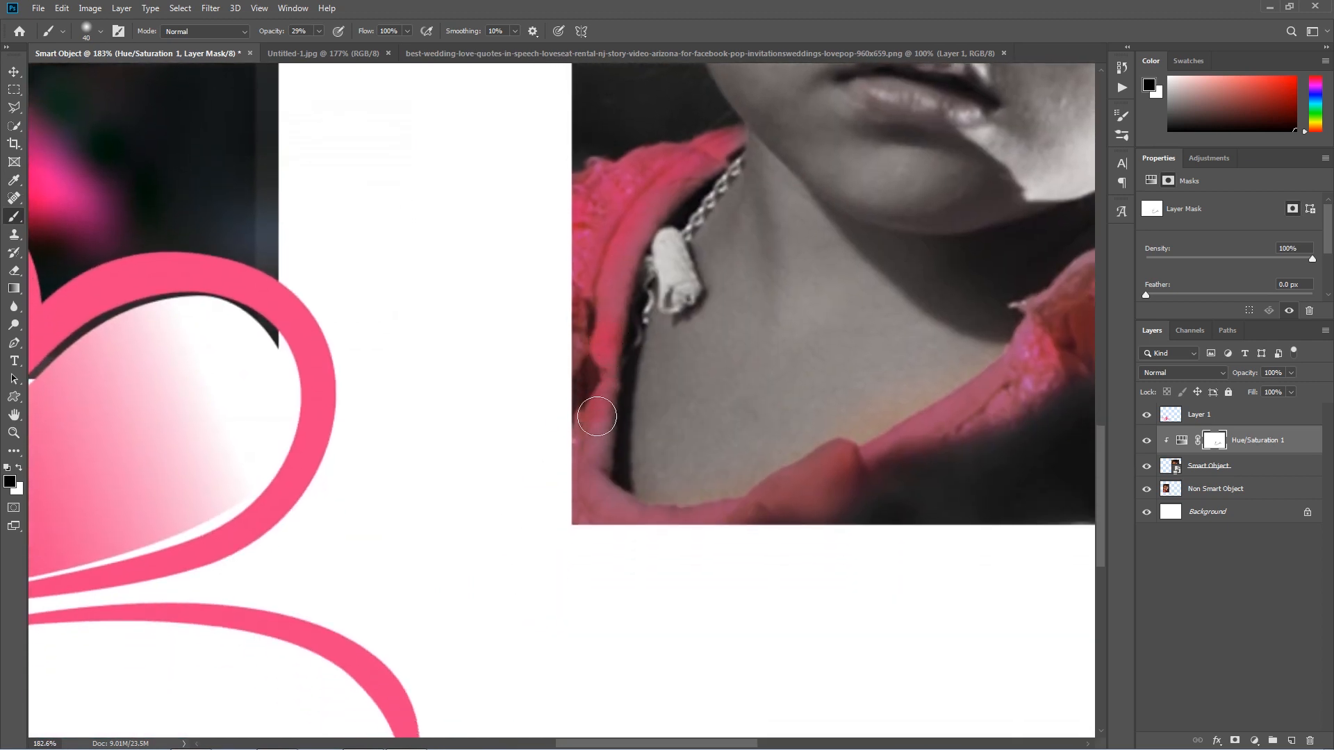
mouse_move(589, 503)
mouse_down()
mouse_move(660, 521)
mouse_move(728, 519)
mouse_up()
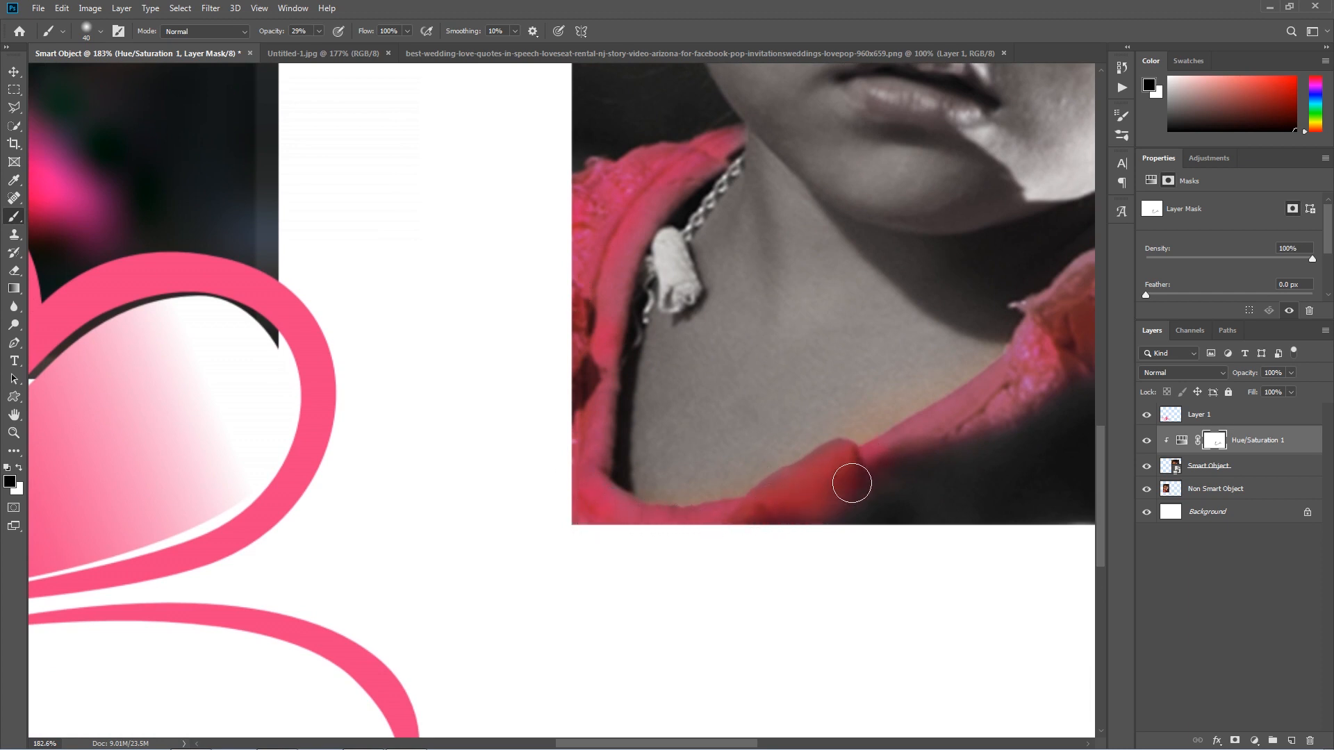
drag(999, 389, 771, 486)
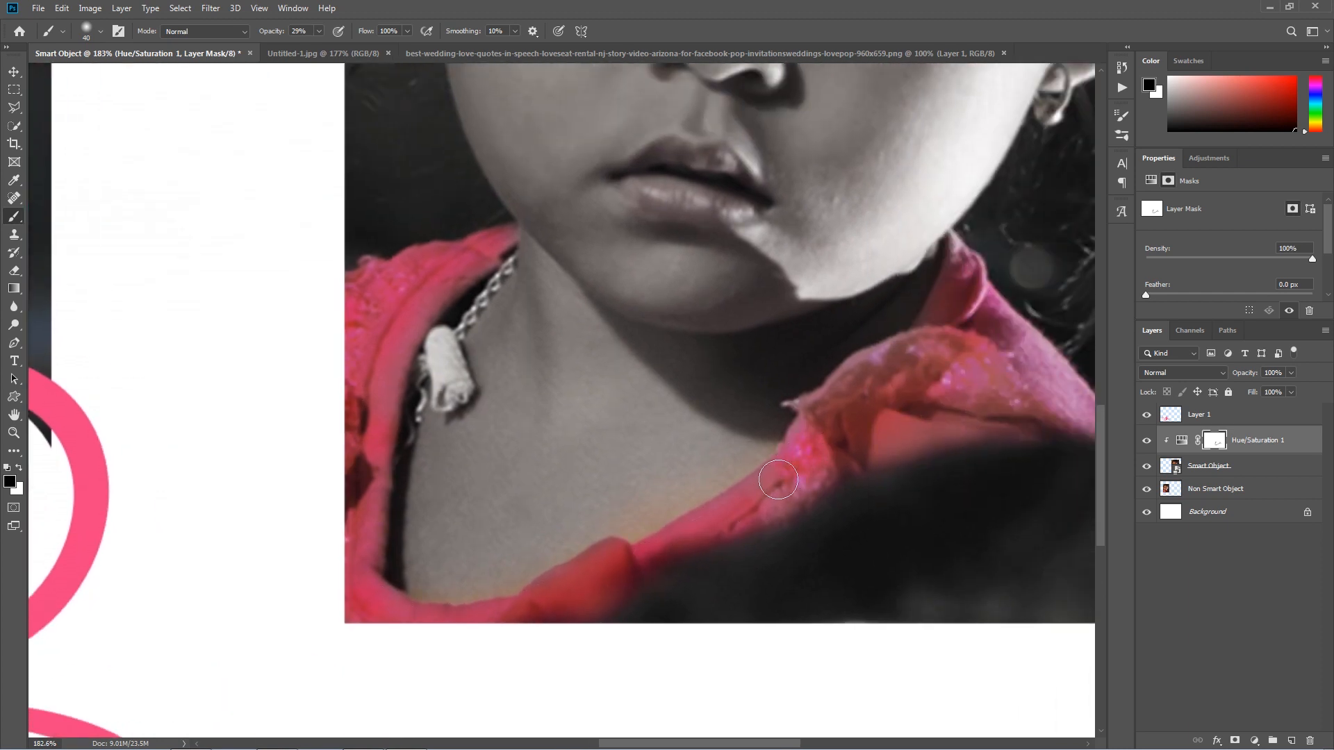
mouse_move(821, 414)
mouse_down()
mouse_move(928, 356)
mouse_move(987, 365)
mouse_move(813, 469)
mouse_move(998, 432)
mouse_move(1022, 407)
mouse_move(960, 283)
mouse_move(926, 331)
mouse_move(965, 246)
mouse_up()
View the whole canvas and toggle the masked Hue/Saturation layer off and on to compare the selectively coloured portrait.
scroll(947, 402, down, 3)
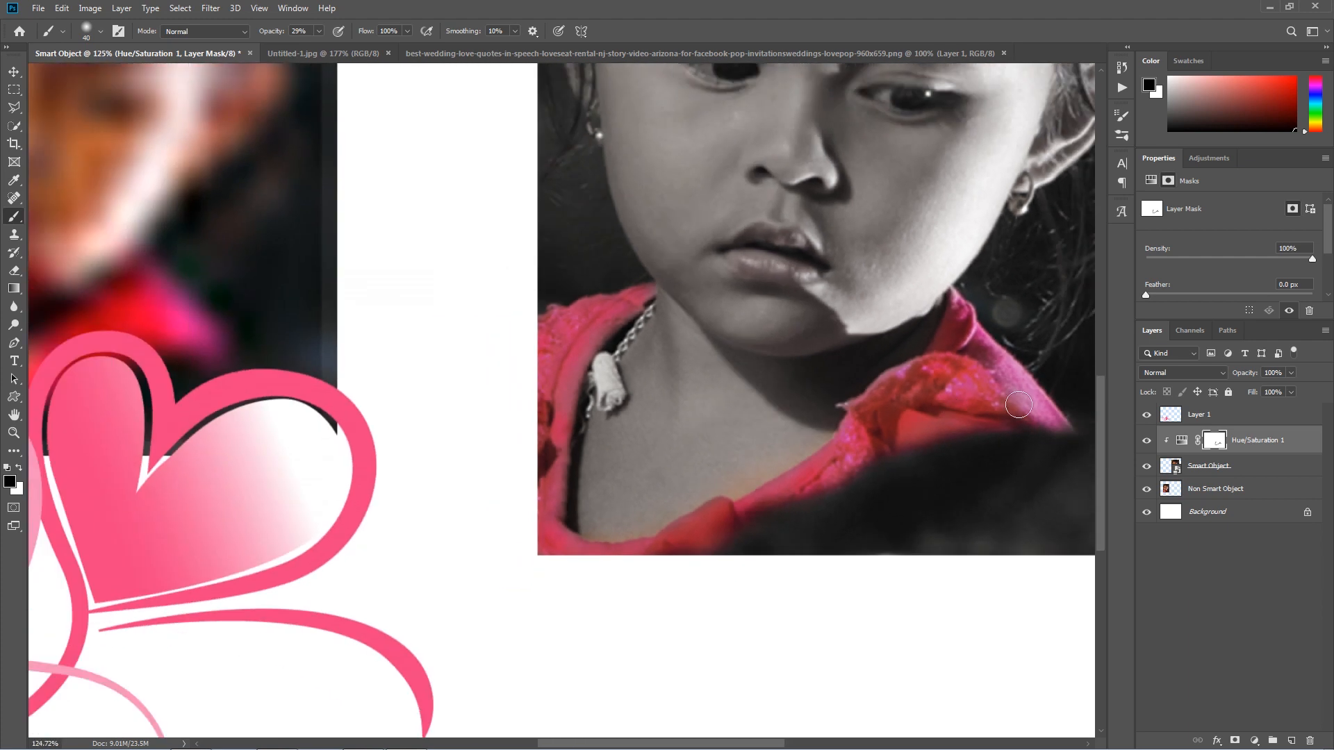
scroll(930, 434, down, 2)
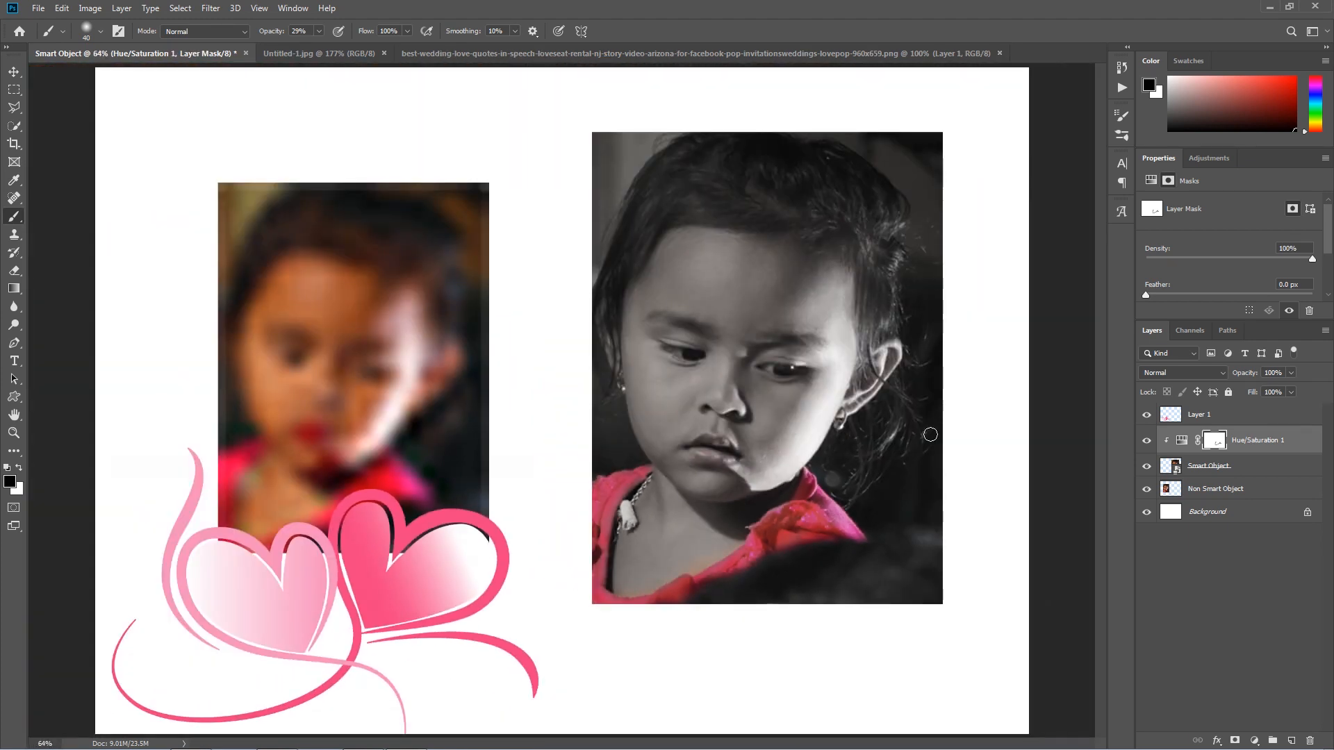
click(1147, 441)
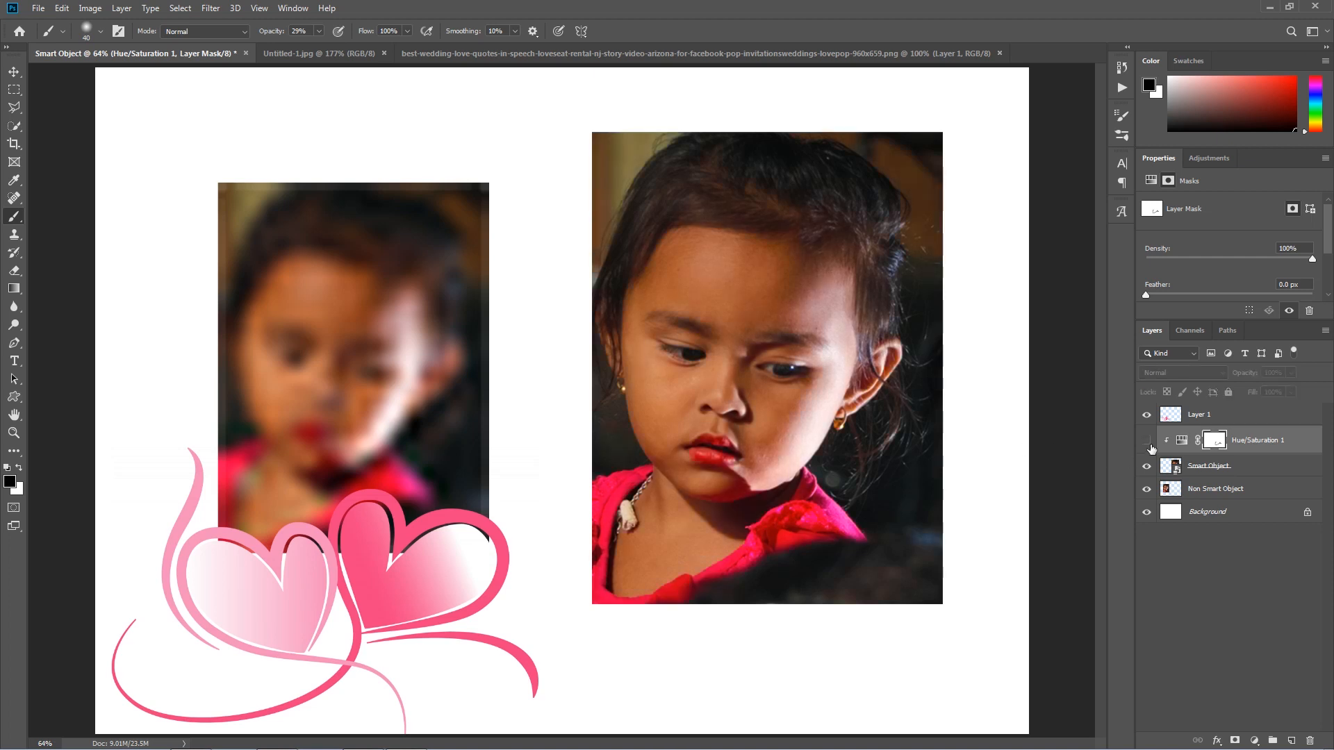
click(1147, 441)
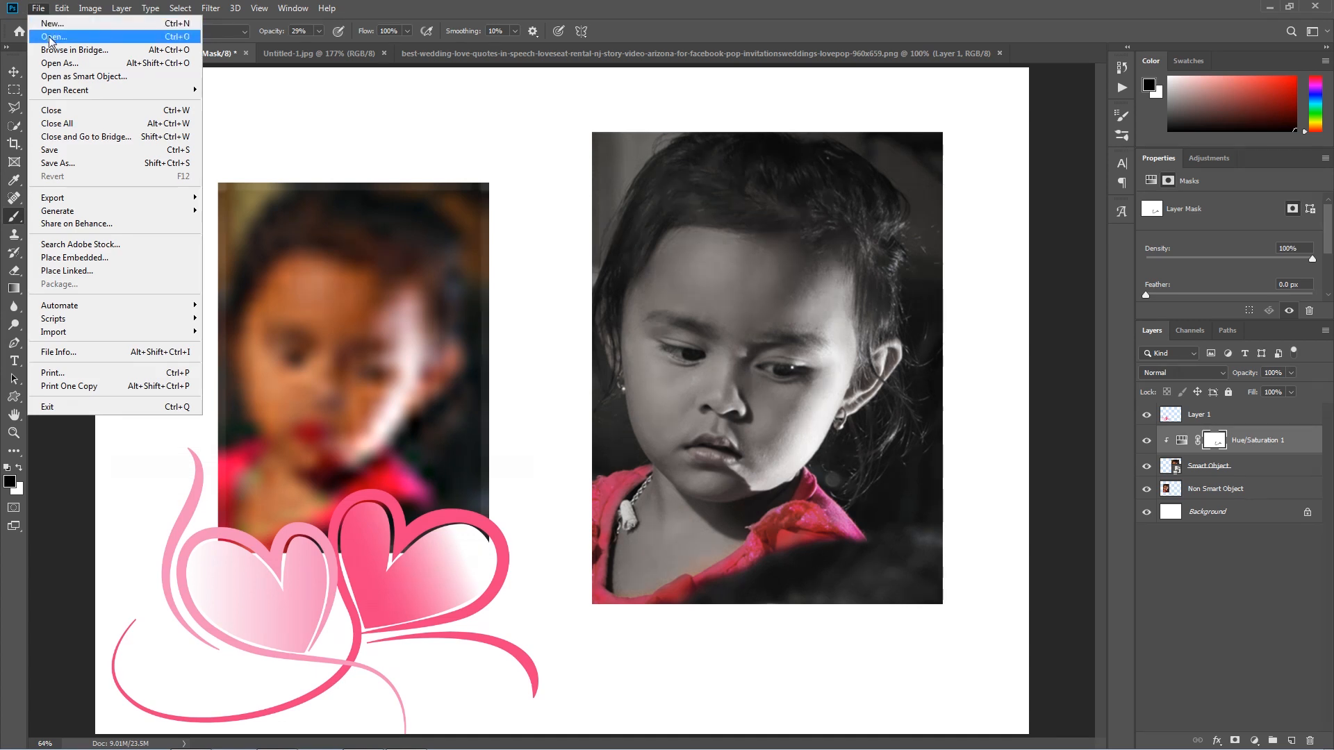
Open the album document 18.psd from the Smart Object folder.
click(50, 36)
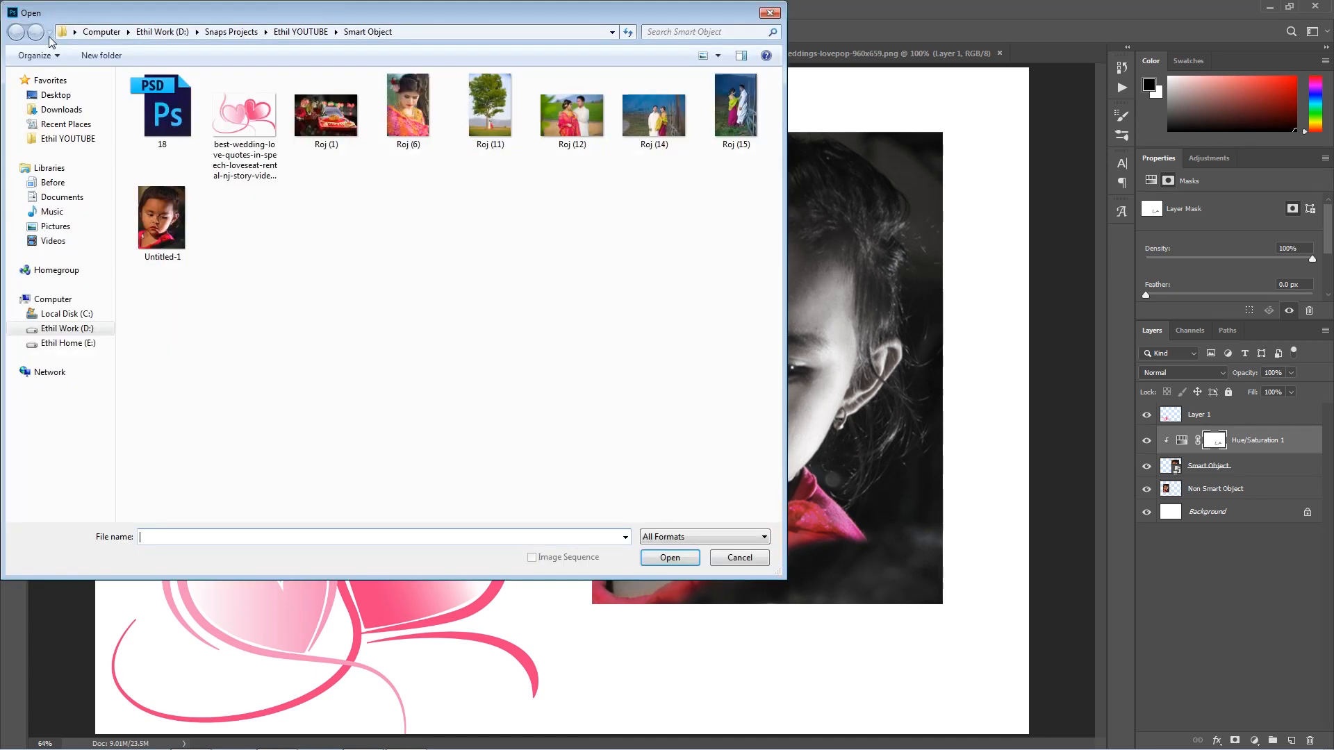
click(167, 115)
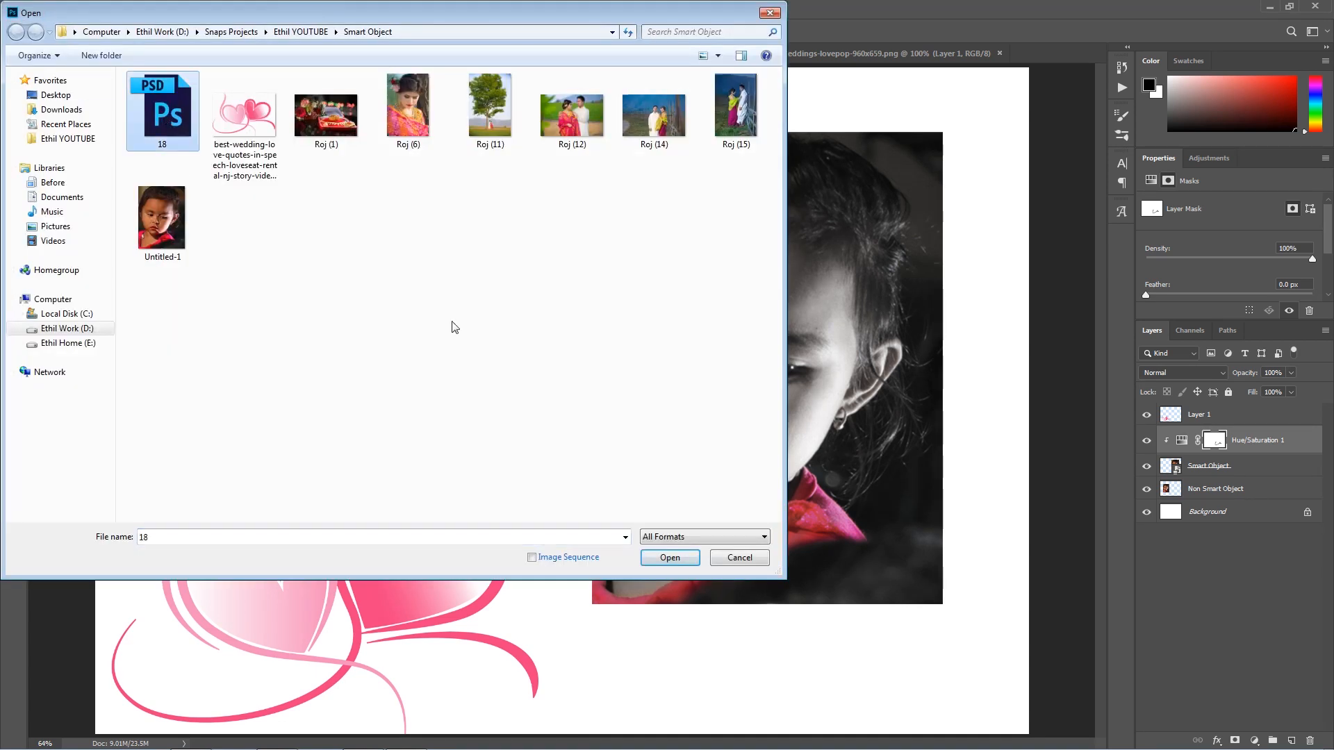
click(671, 560)
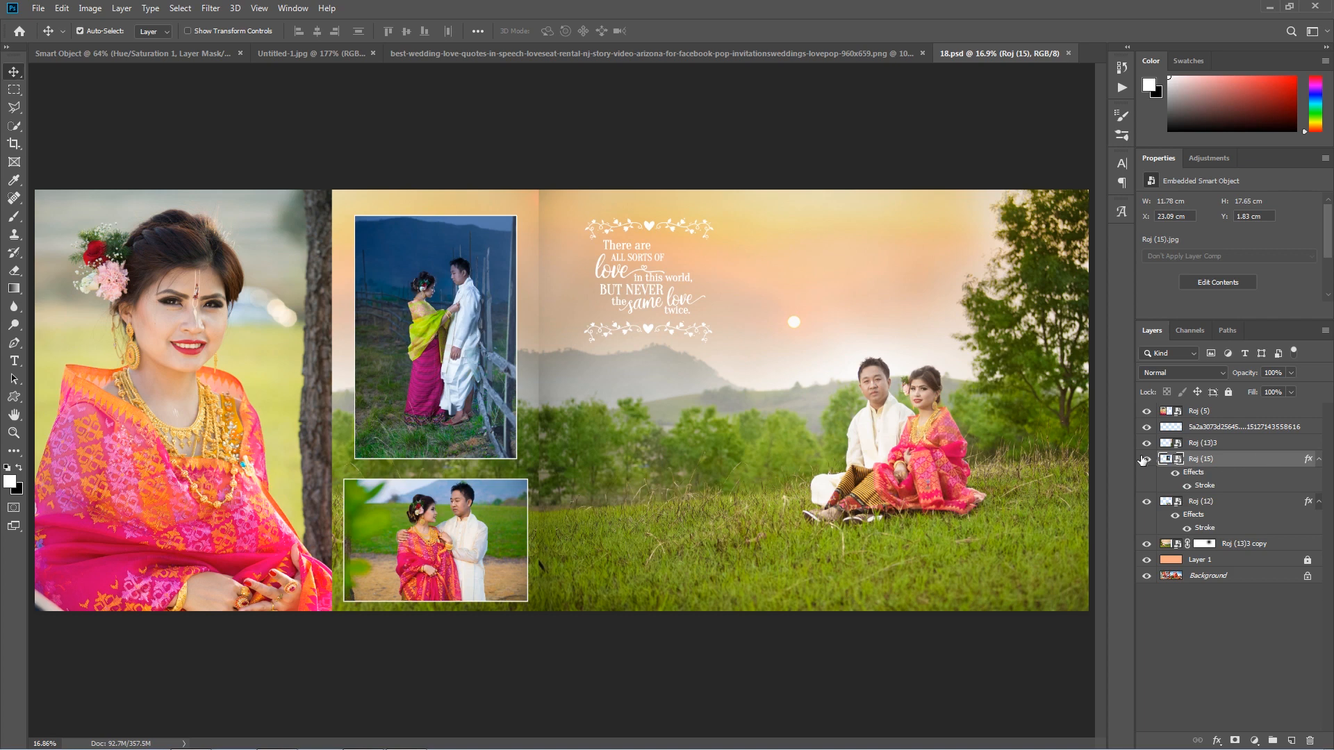
Replace the contents of the Roj (15) smart object with the Roj (11) tree photo.
right_click(1225, 463)
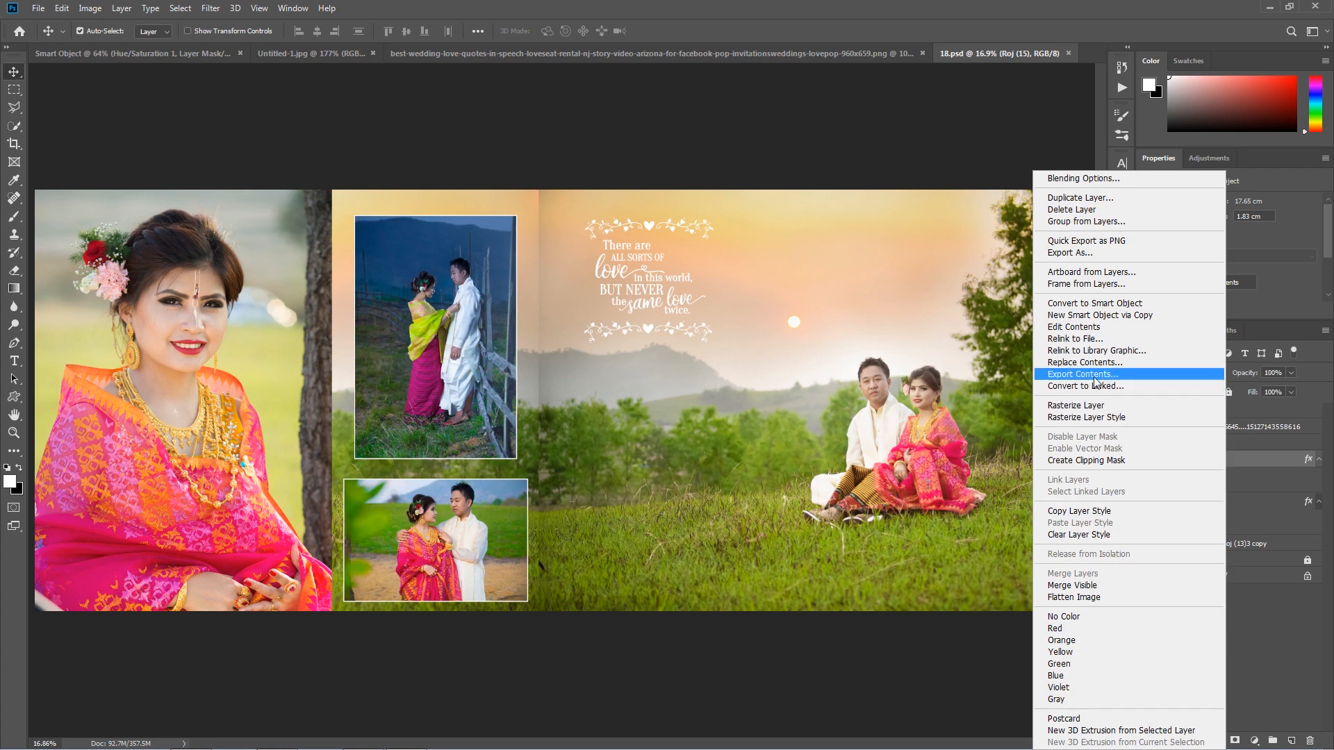
click(1128, 364)
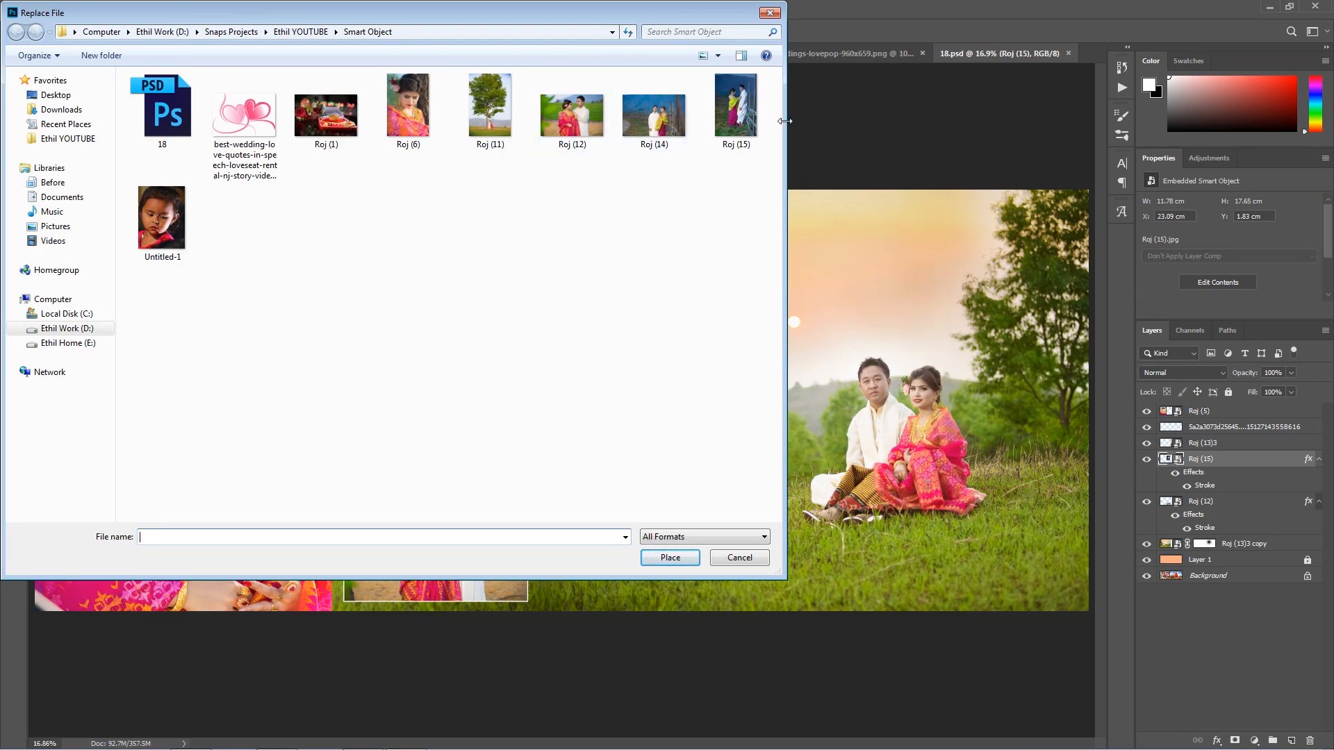
drag(783, 126, 473, 150)
drag(380, 16, 985, 132)
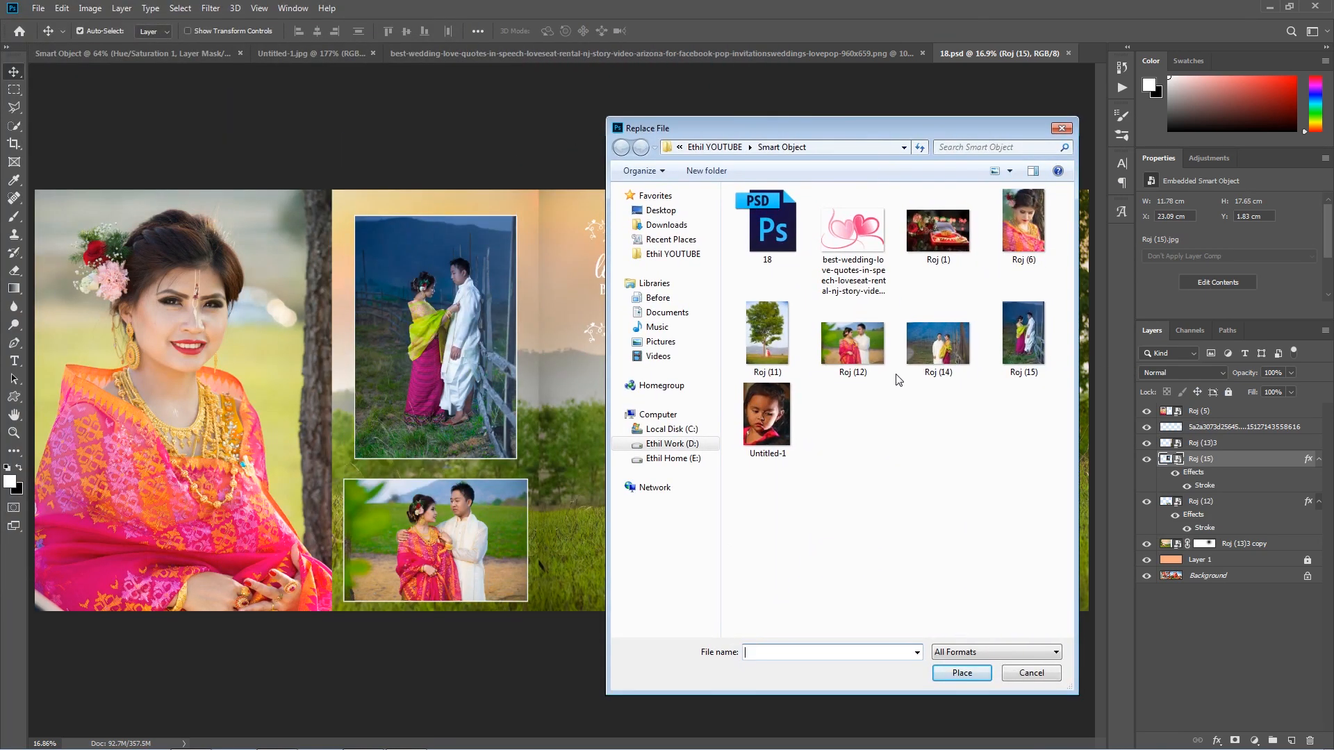
click(763, 337)
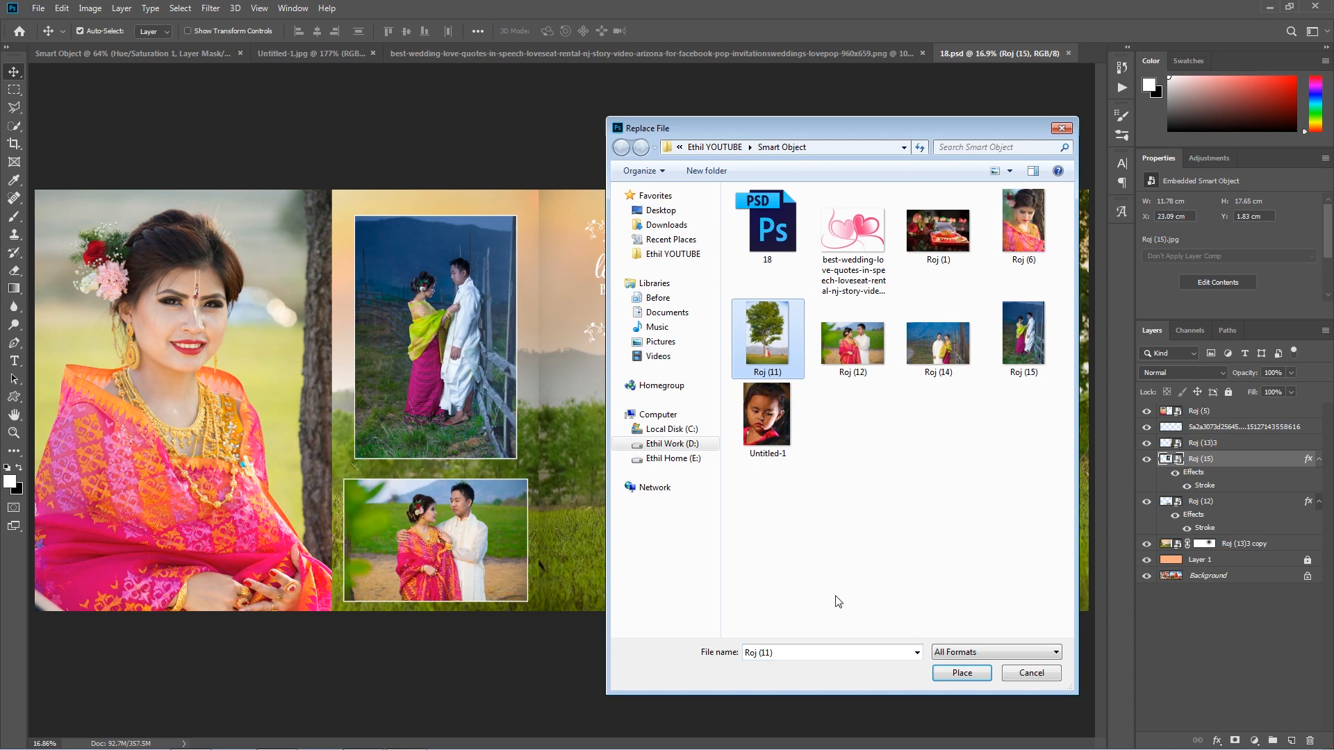
click(961, 674)
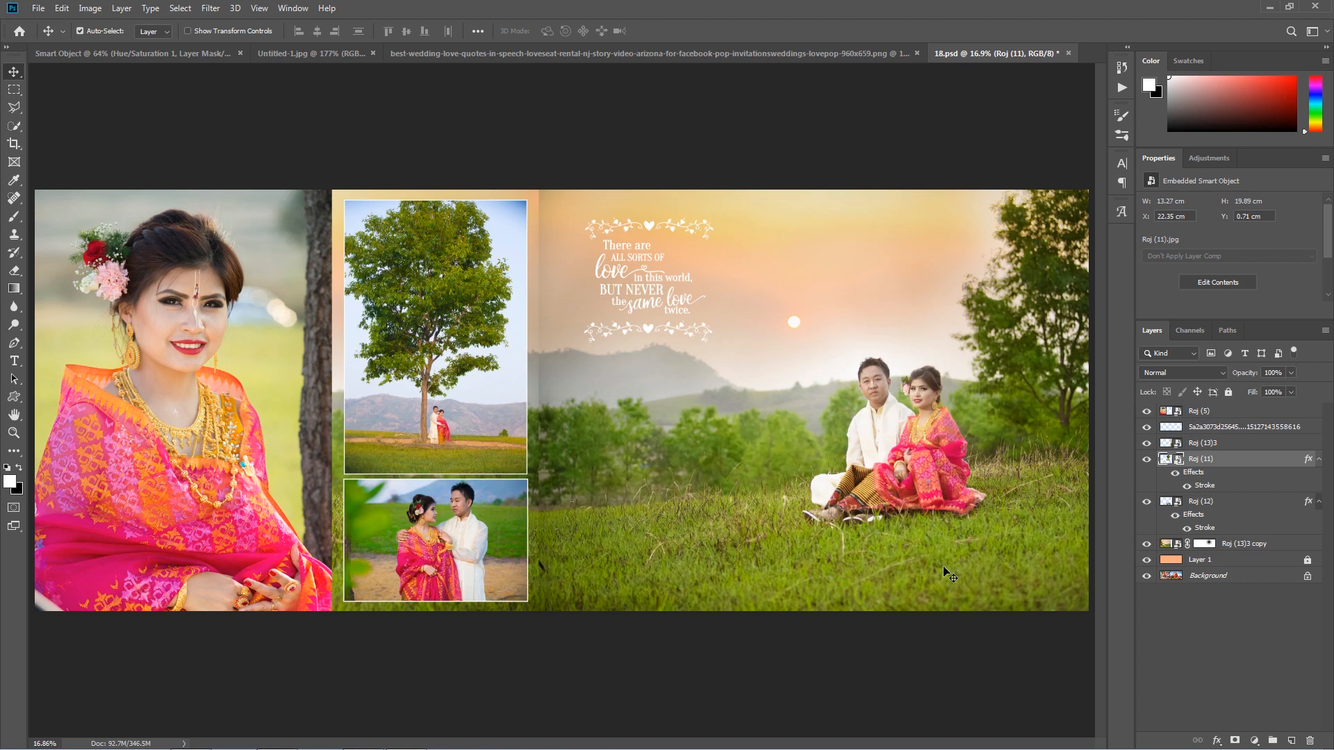
Replace the contents of the Roj (12) couple smart object with the Roj (14) photo.
click(476, 539)
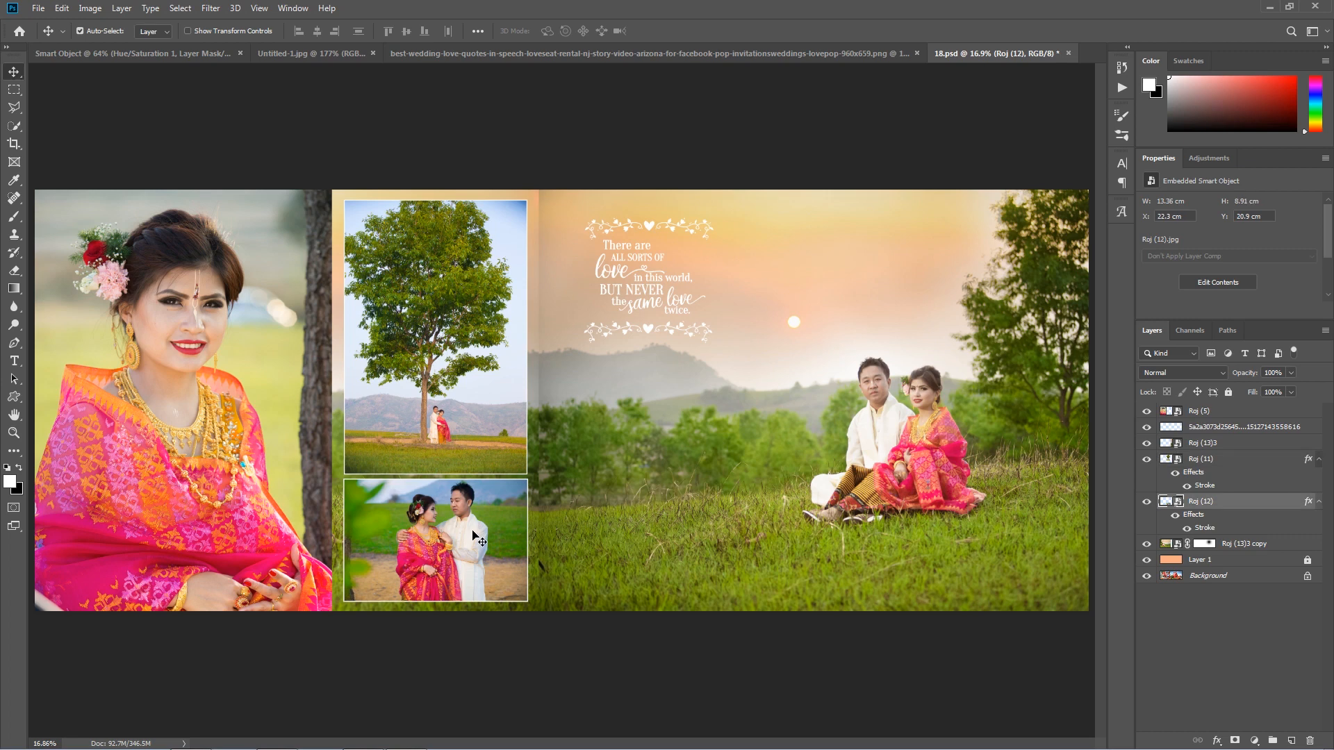
click(1147, 502)
click(1147, 502)
right_click(1242, 505)
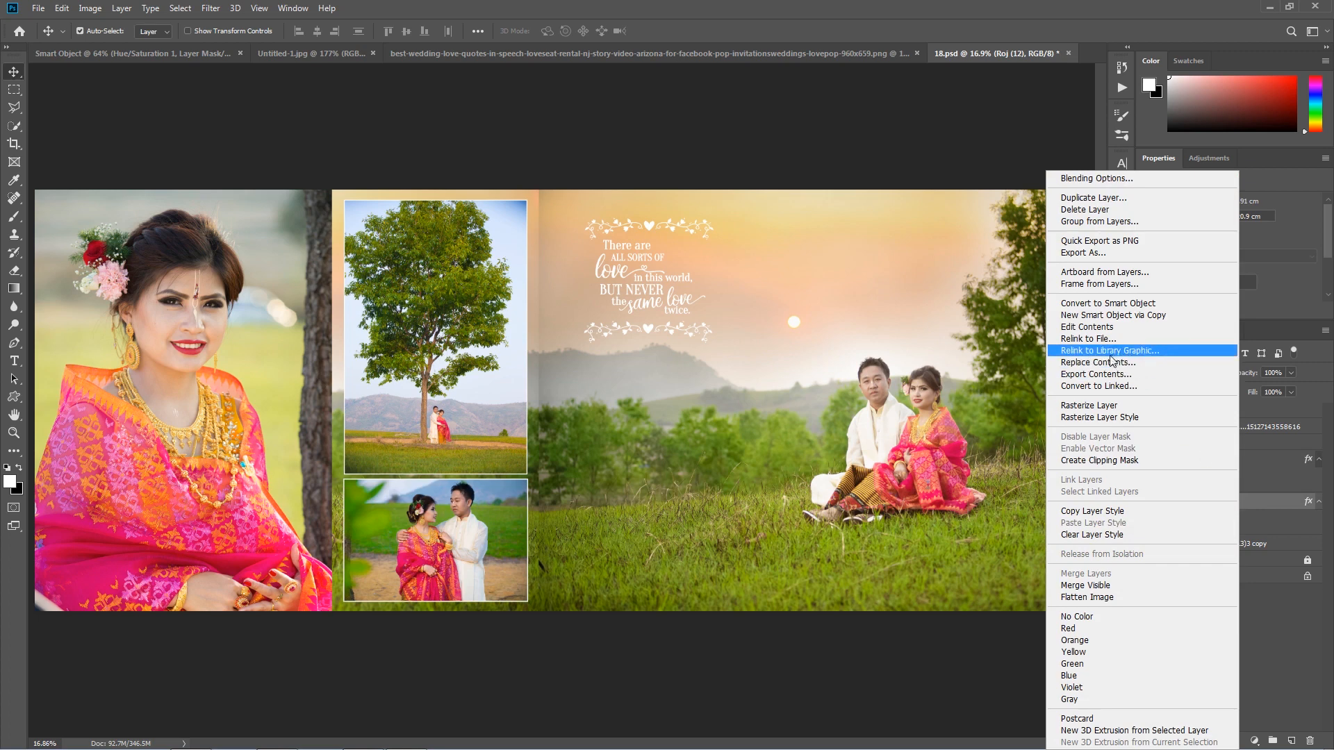
click(1139, 362)
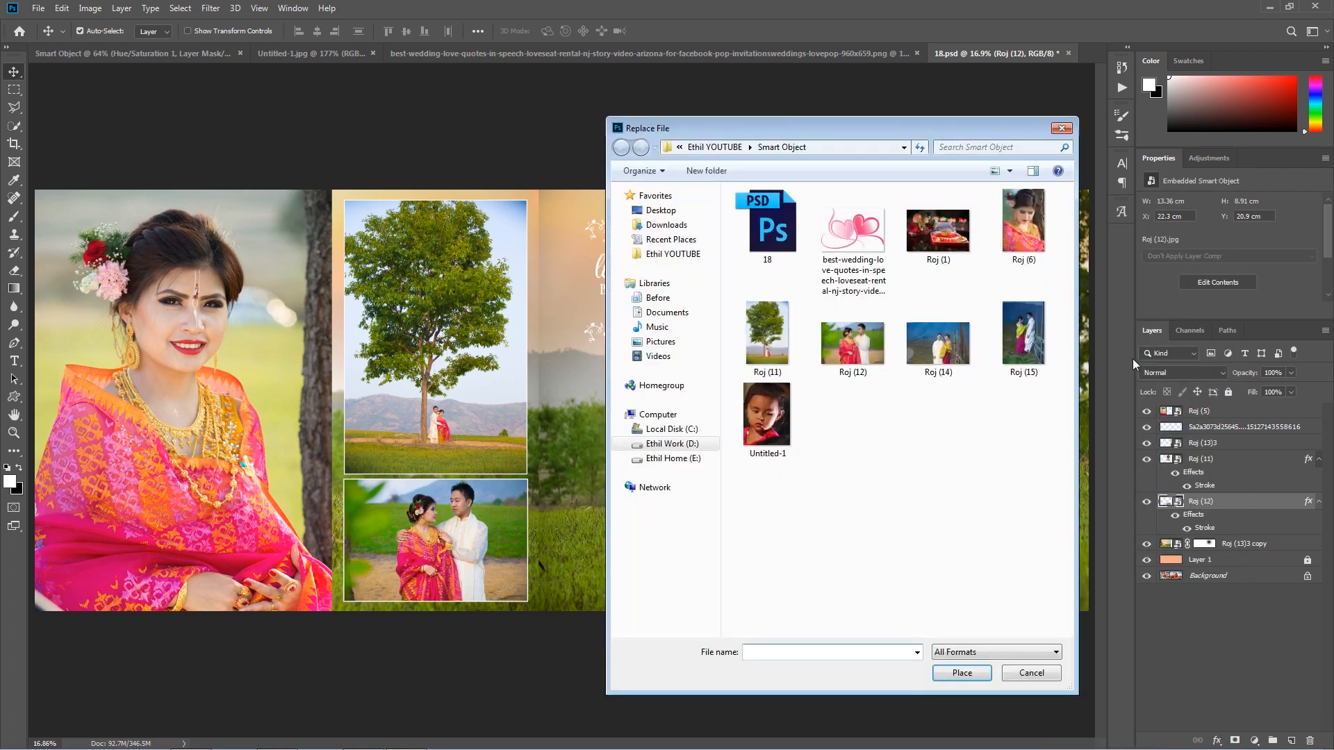
click(951, 352)
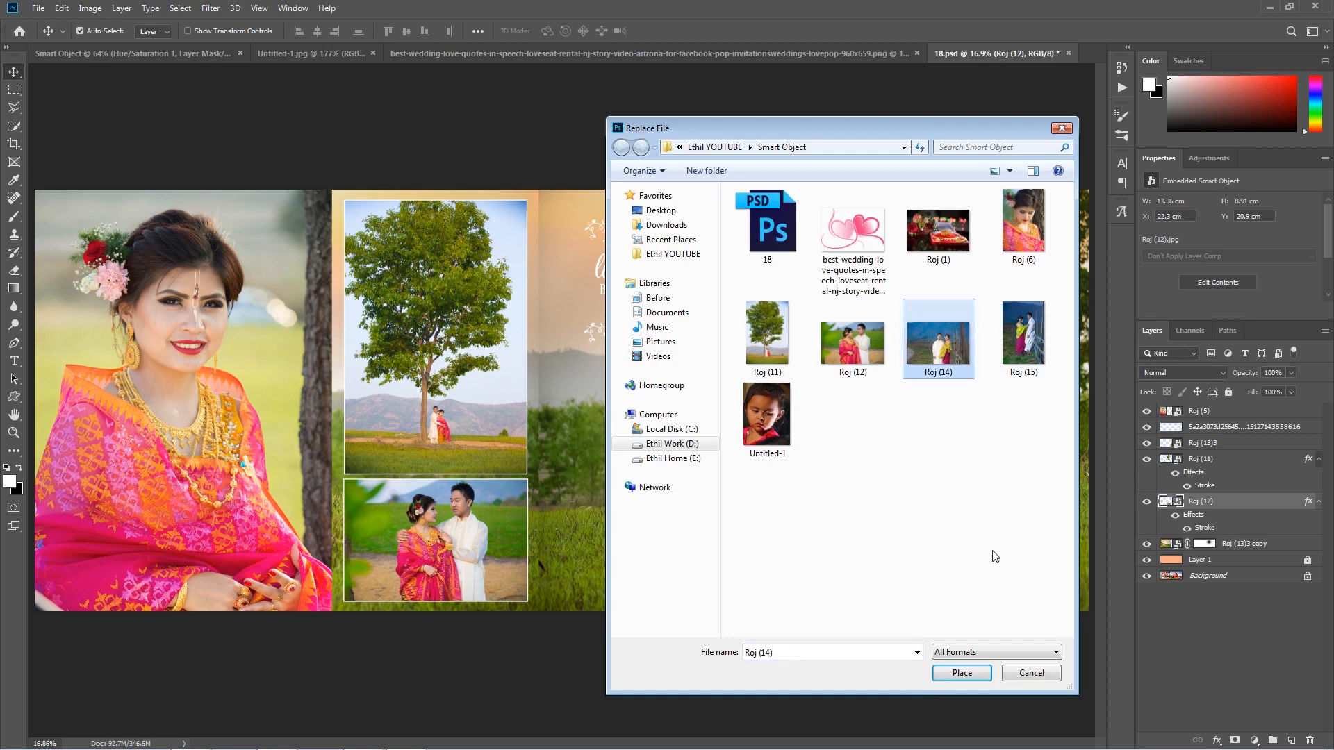
click(963, 674)
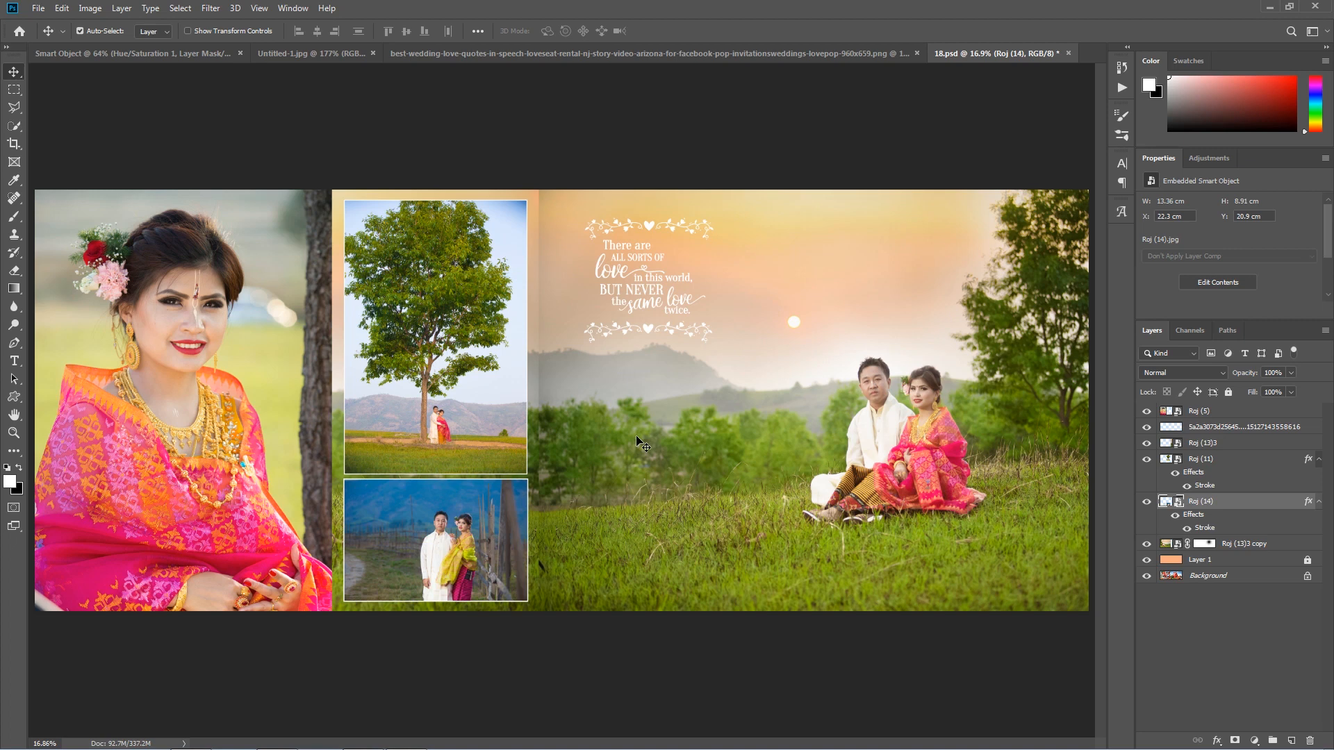
Replace the contents of the large Roj (5) portrait smart object with the Roj (6) photo.
click(195, 435)
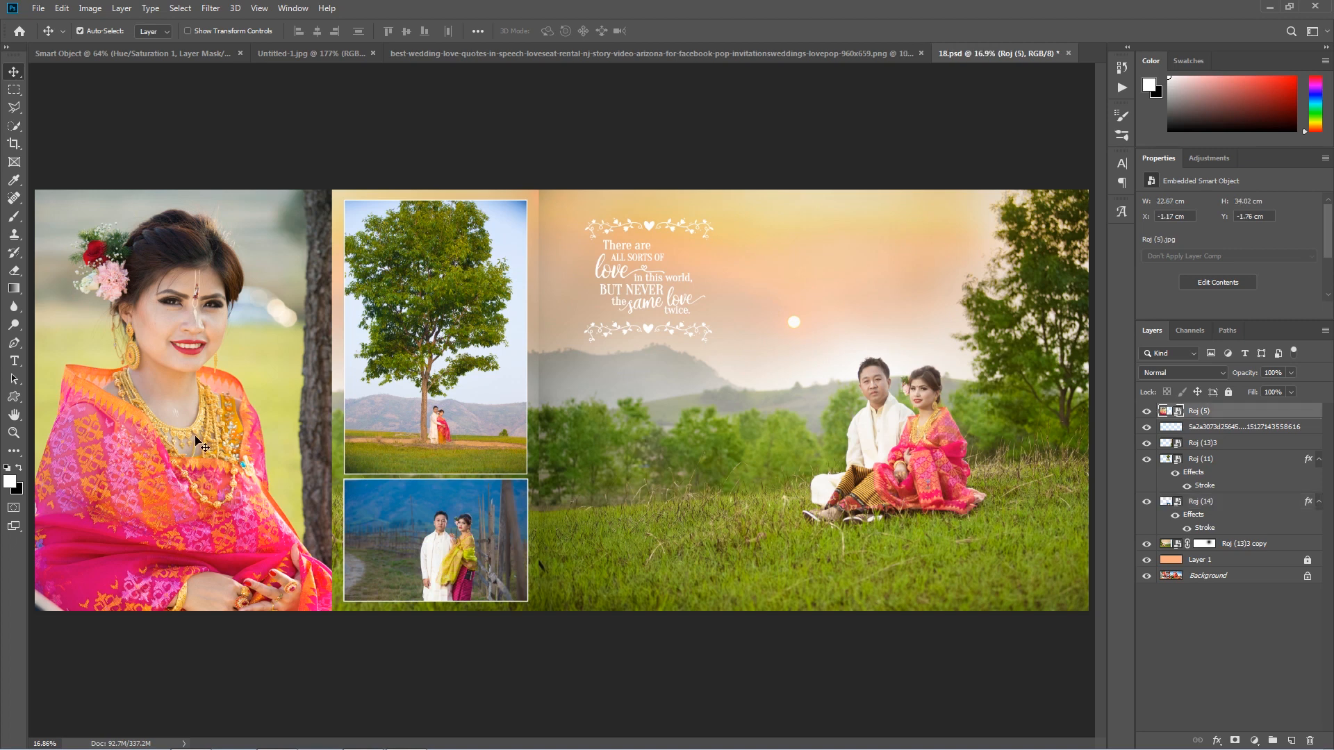
click(1147, 411)
click(1147, 412)
right_click(1212, 411)
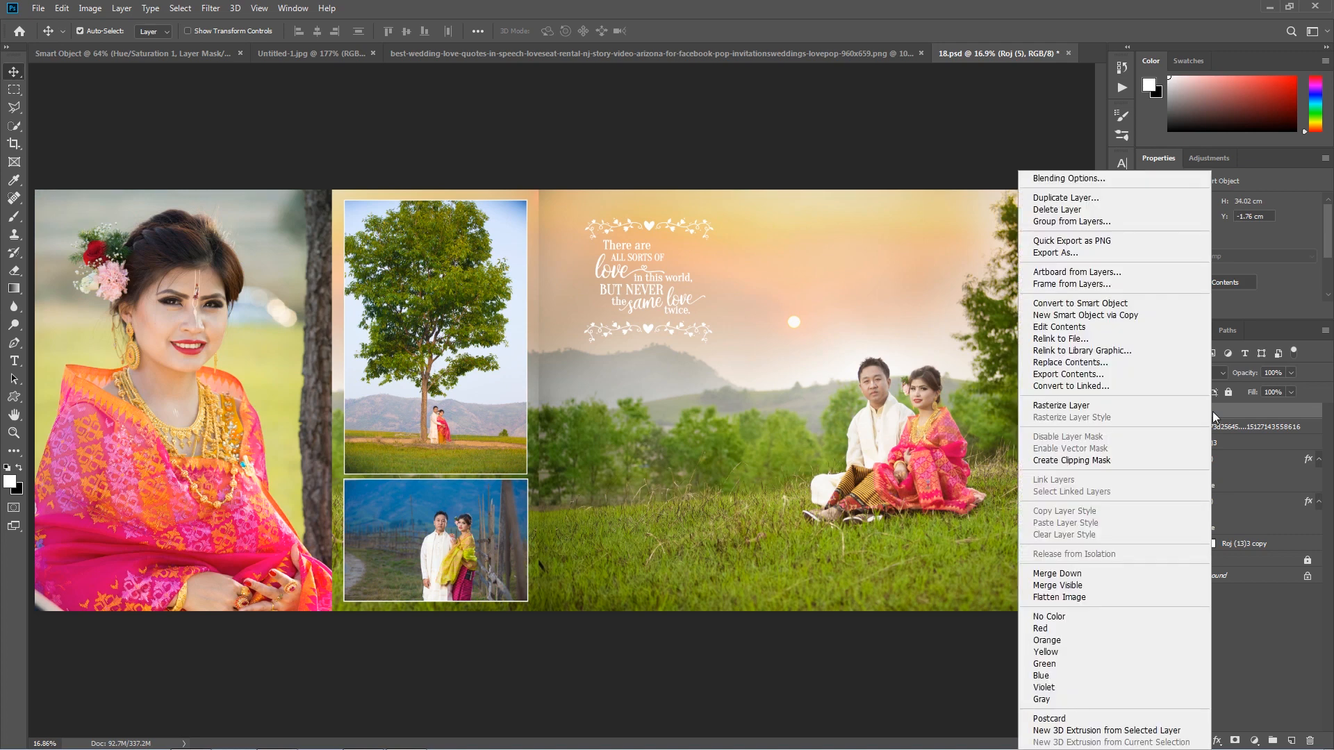
click(1112, 362)
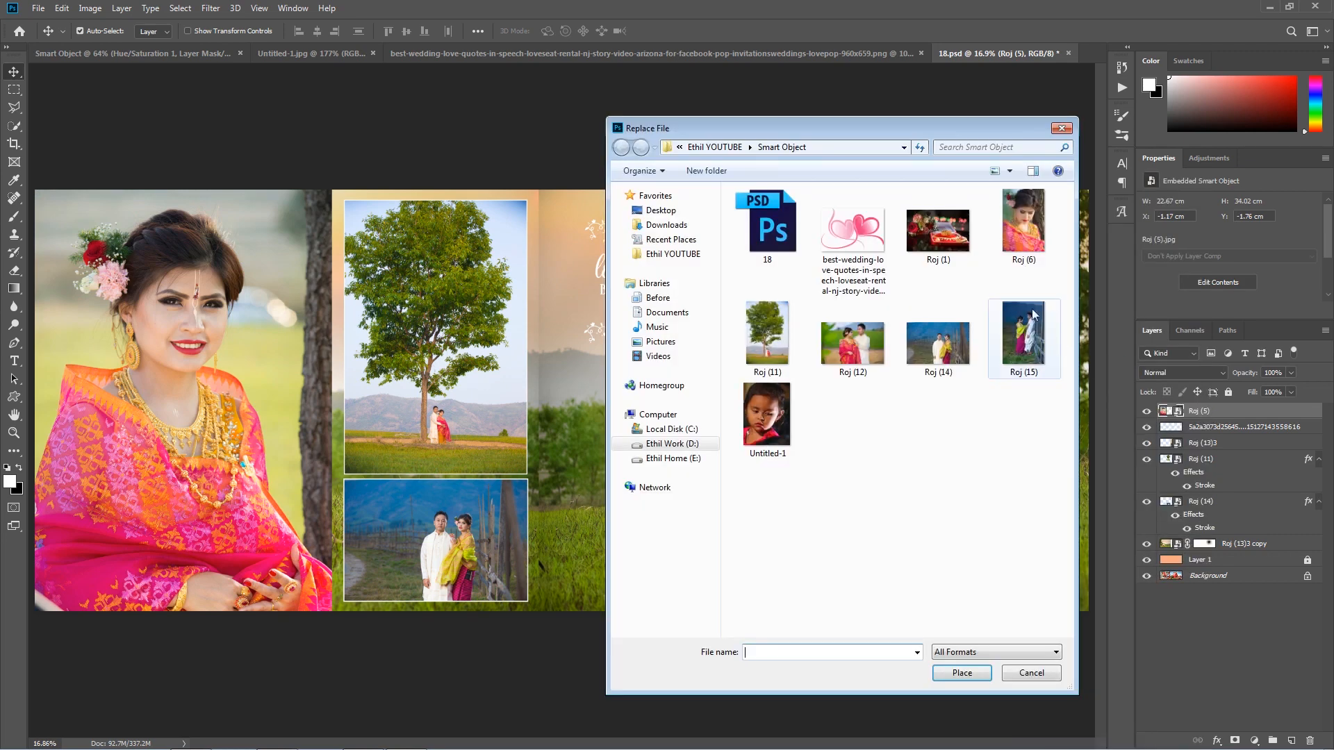
click(1022, 224)
click(969, 675)
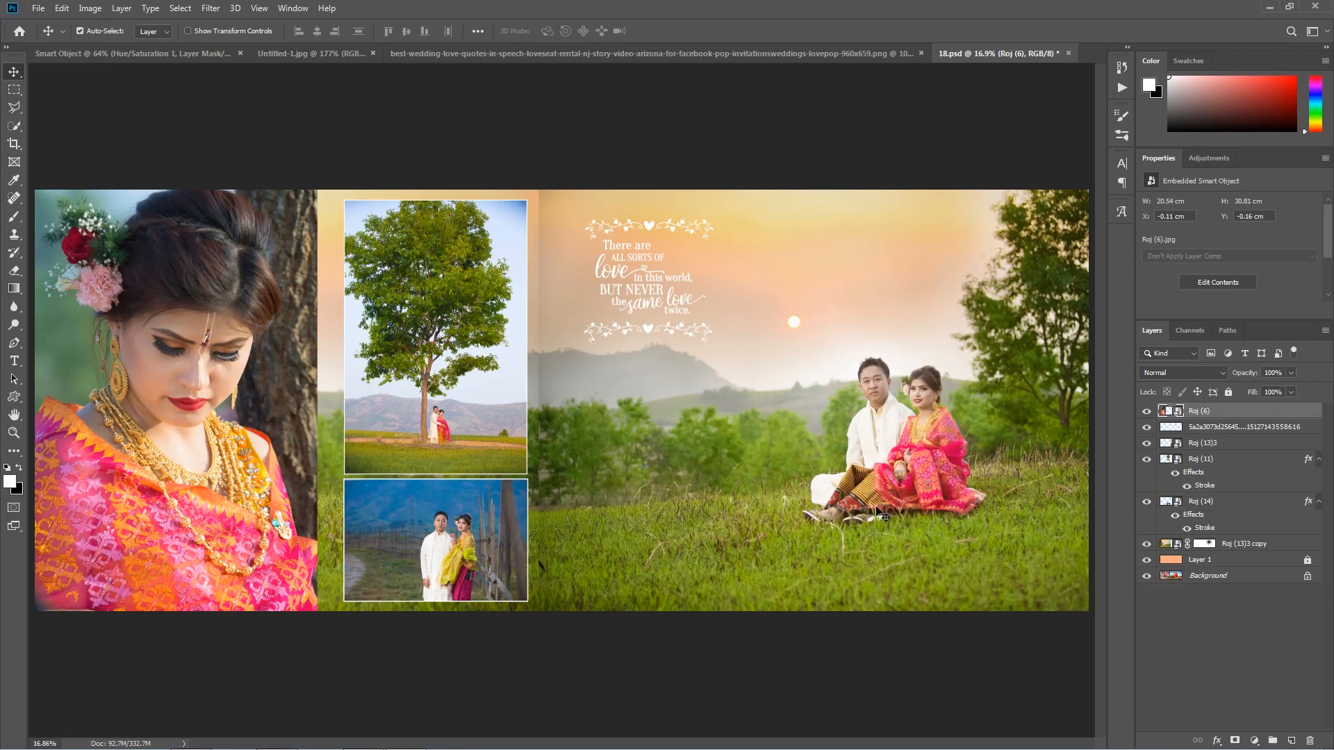
Save the album layout as the JPEG file "Photo making page1" in the Smart Object folder at Maximum quality 12.
click(39, 8)
mouse_move(66, 307)
click(59, 162)
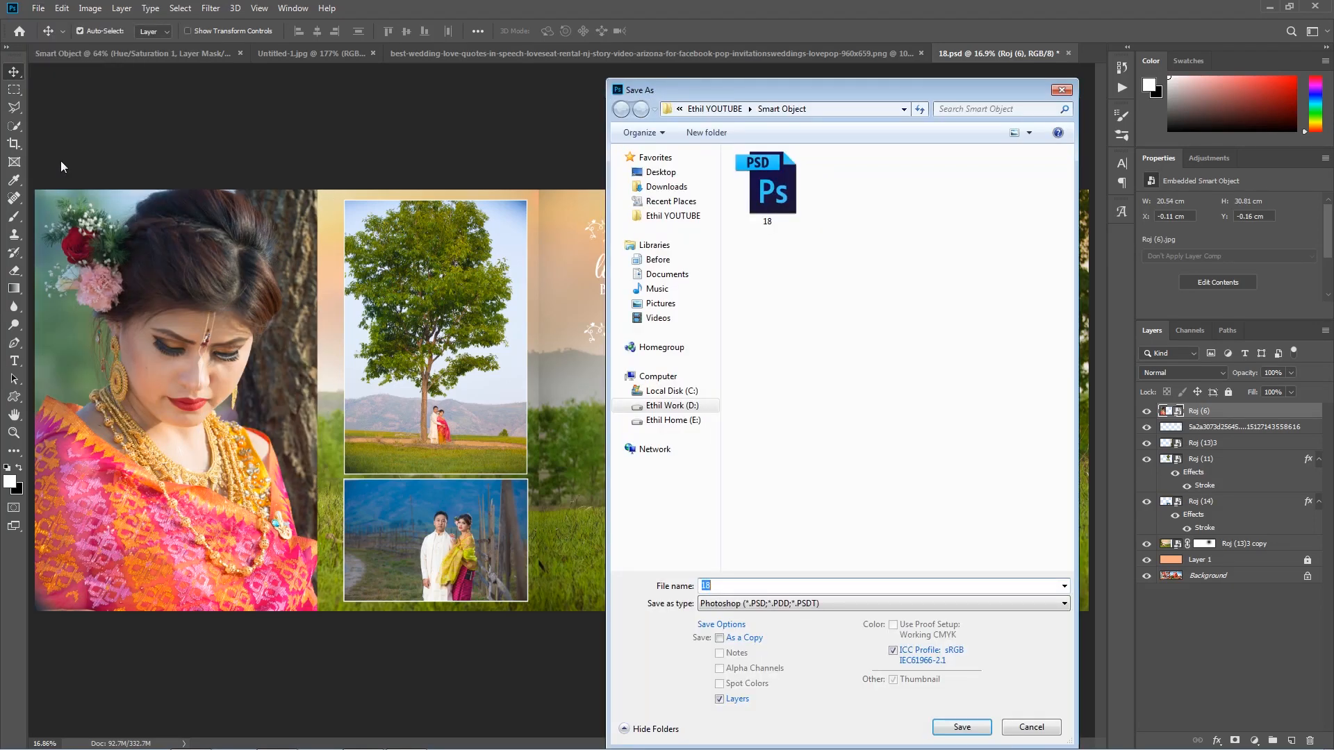
click(735, 605)
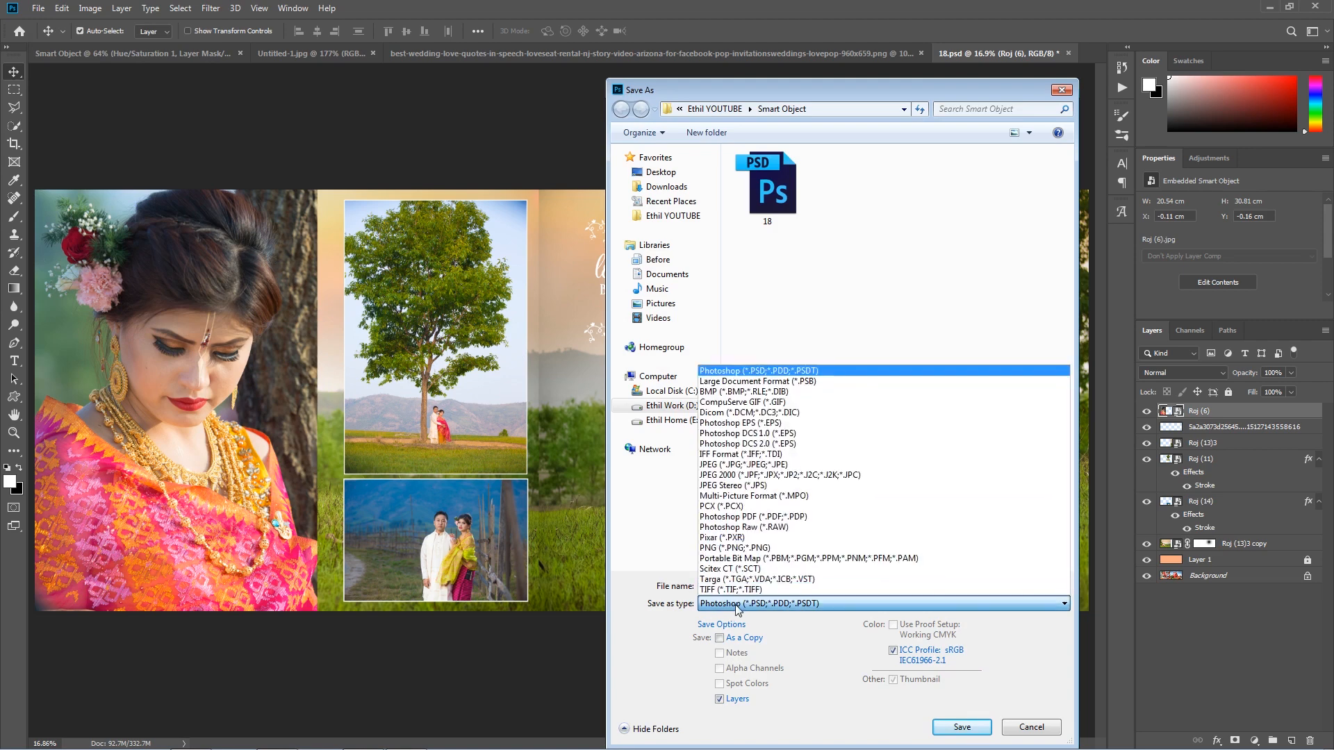
click(722, 465)
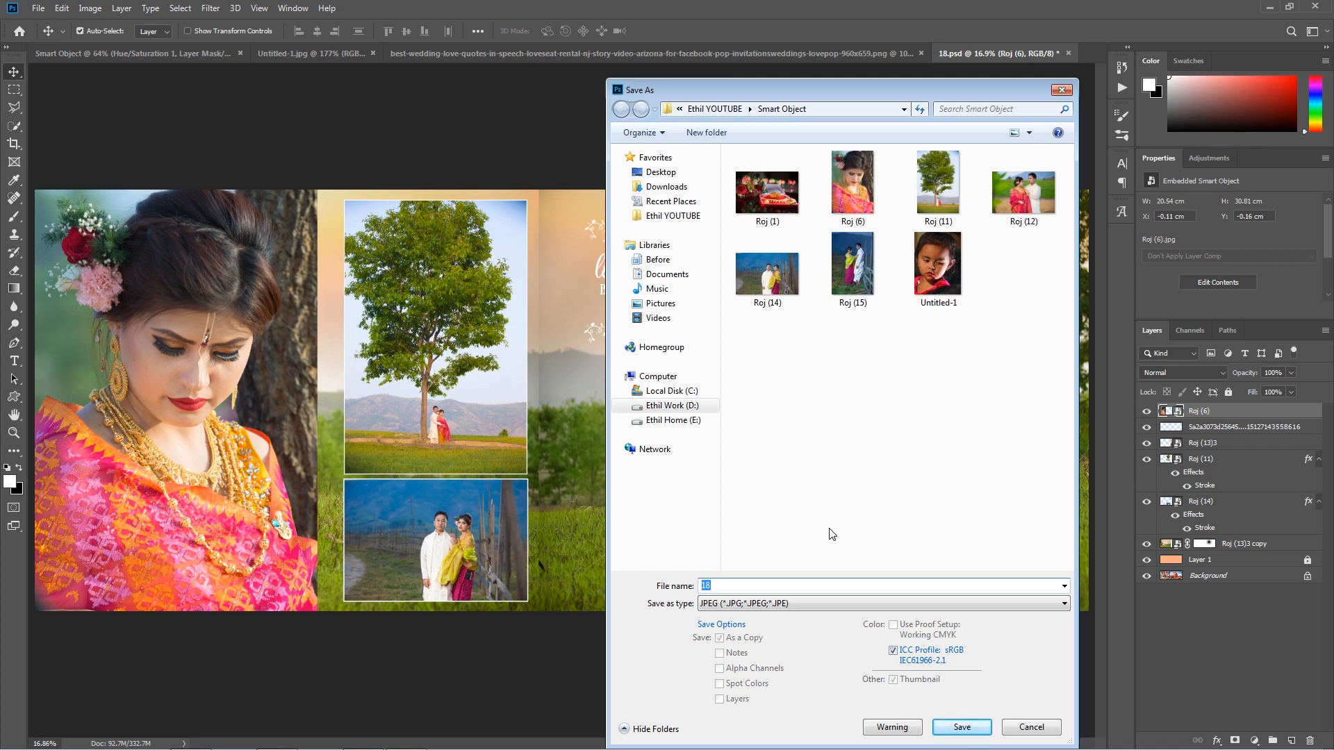
text(Phot)
text(o making page)
click(953, 727)
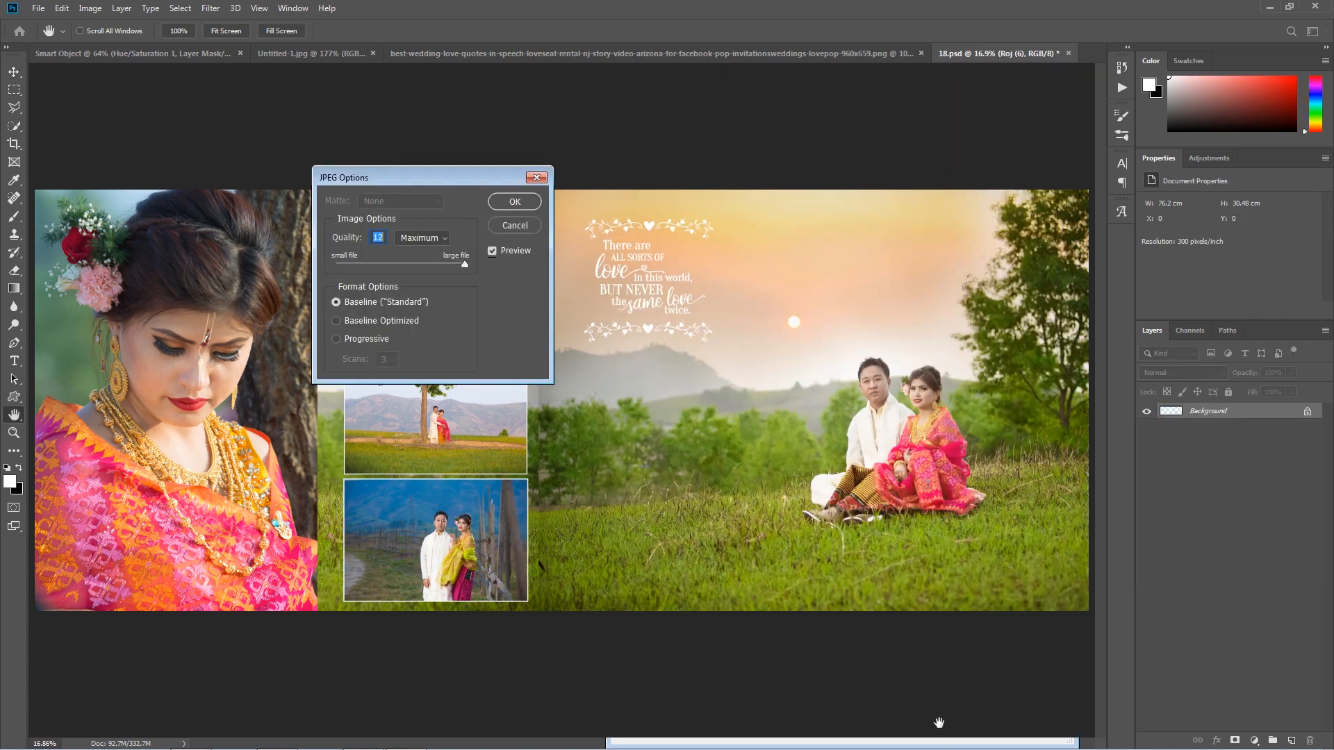
click(515, 202)
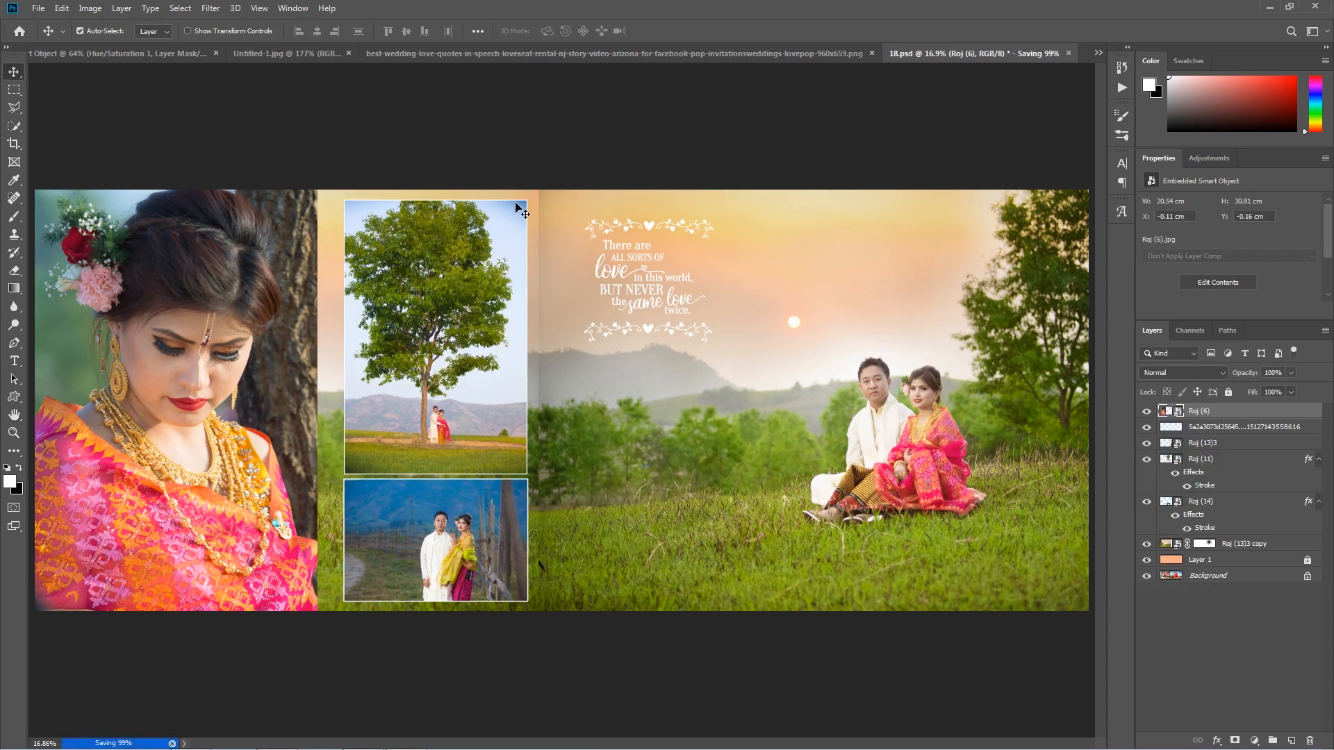
Close the album document 18.psd, the Smart Object document, Untitled-1.jpg and the wedding hearts PNG.
click(1068, 53)
click(673, 286)
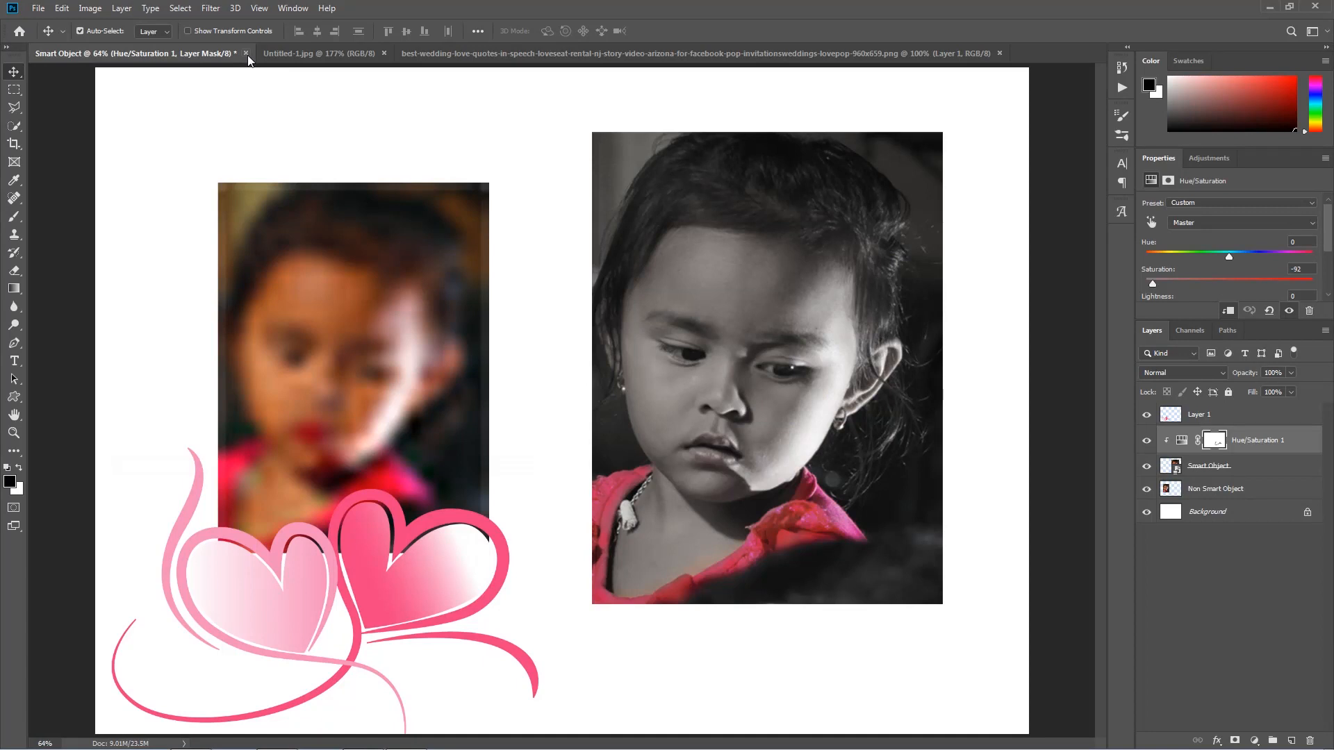
click(246, 55)
click(663, 287)
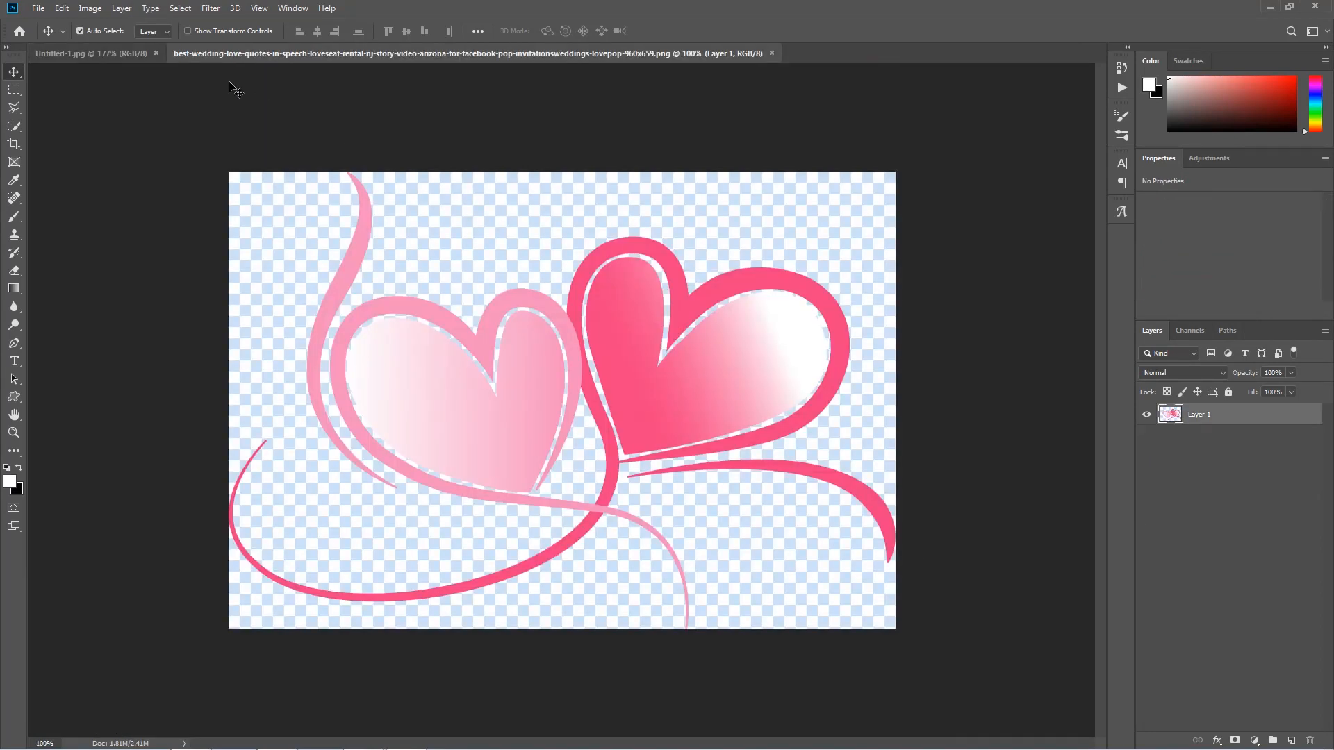
click(157, 53)
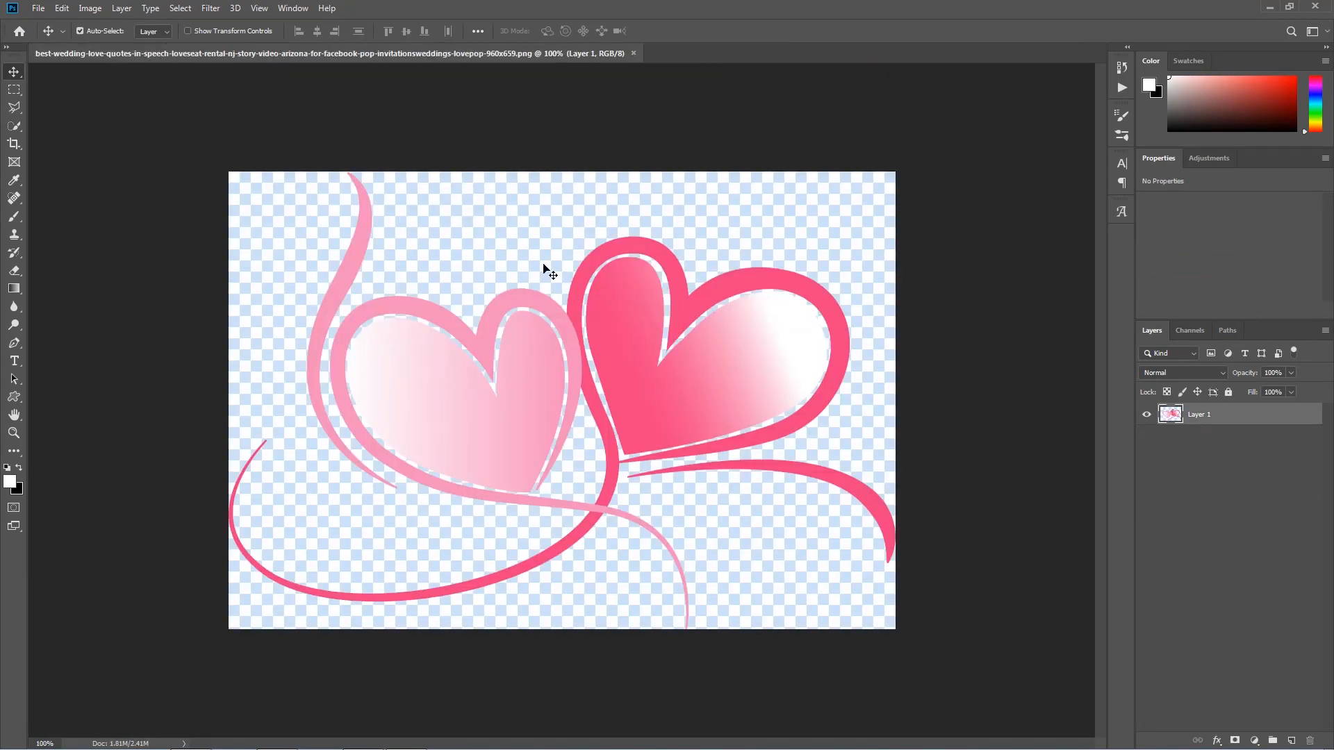
click(631, 53)
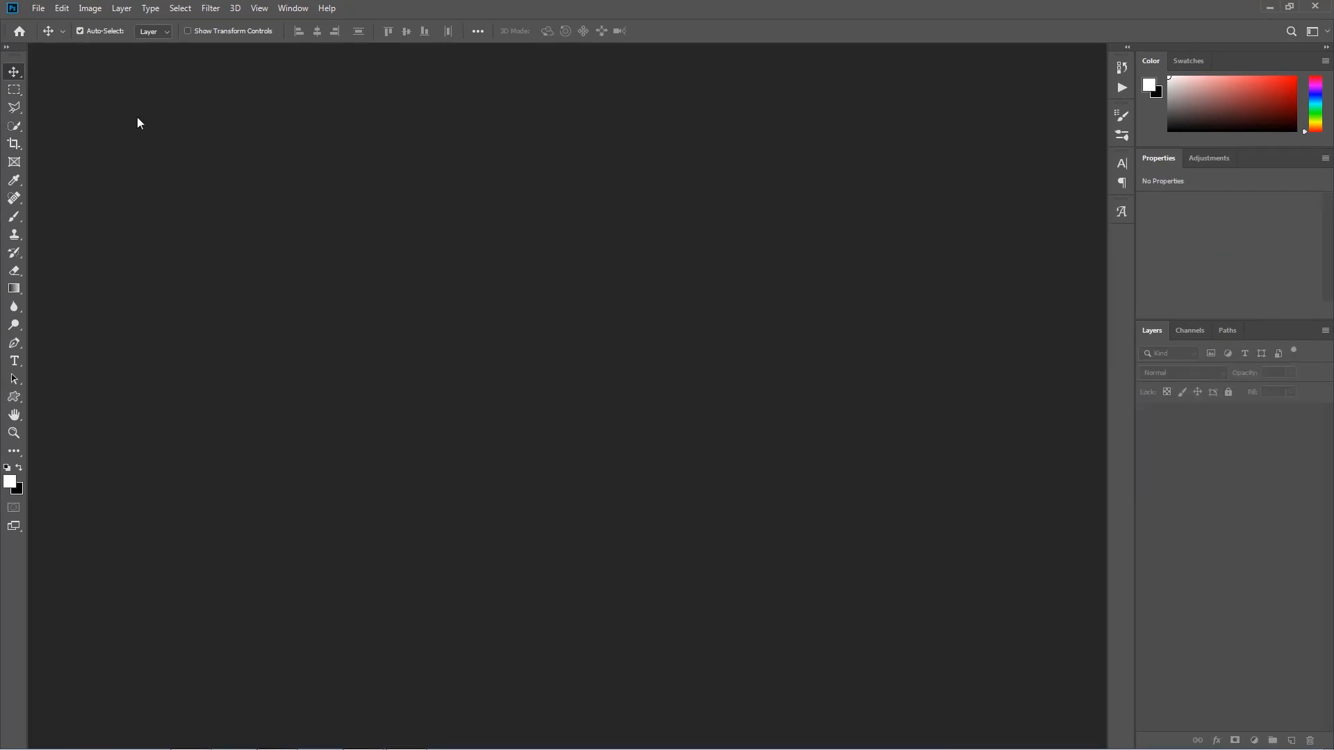
Open the image "Photo making page1" from the Smart Object folder.
click(38, 8)
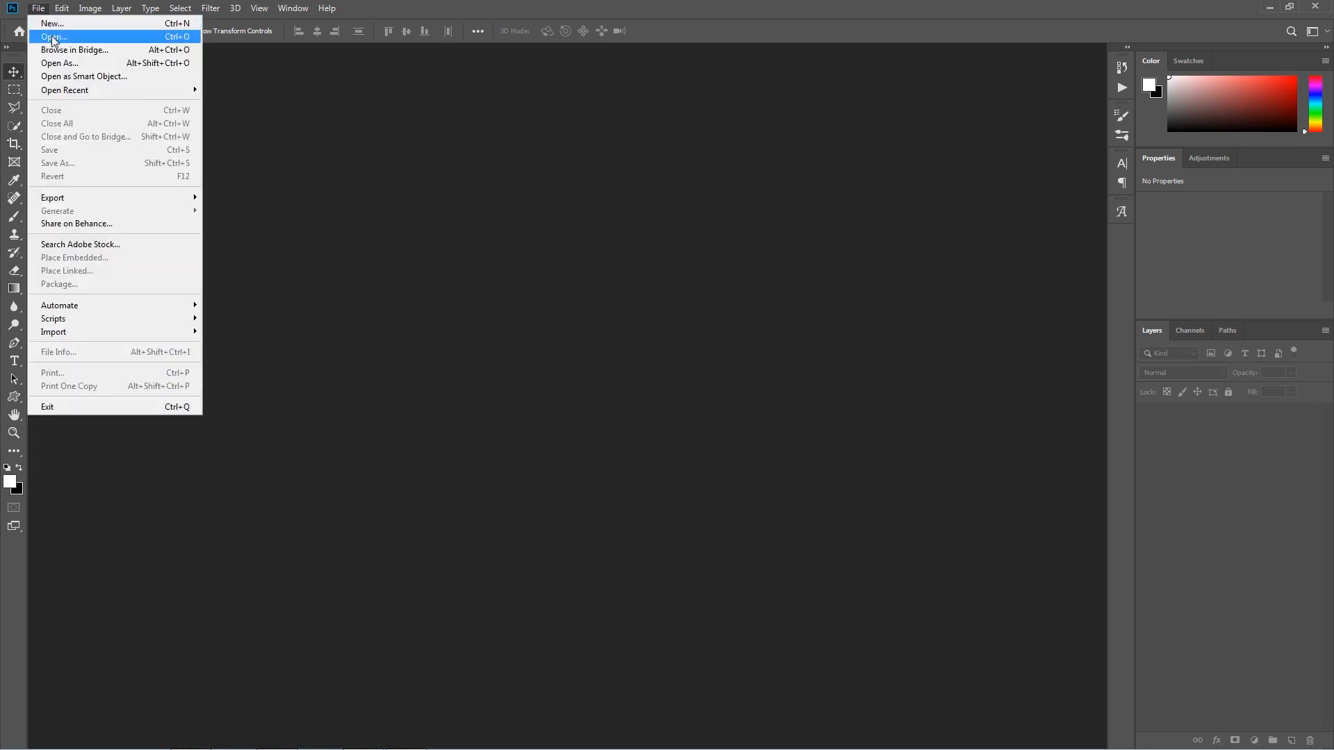
click(53, 37)
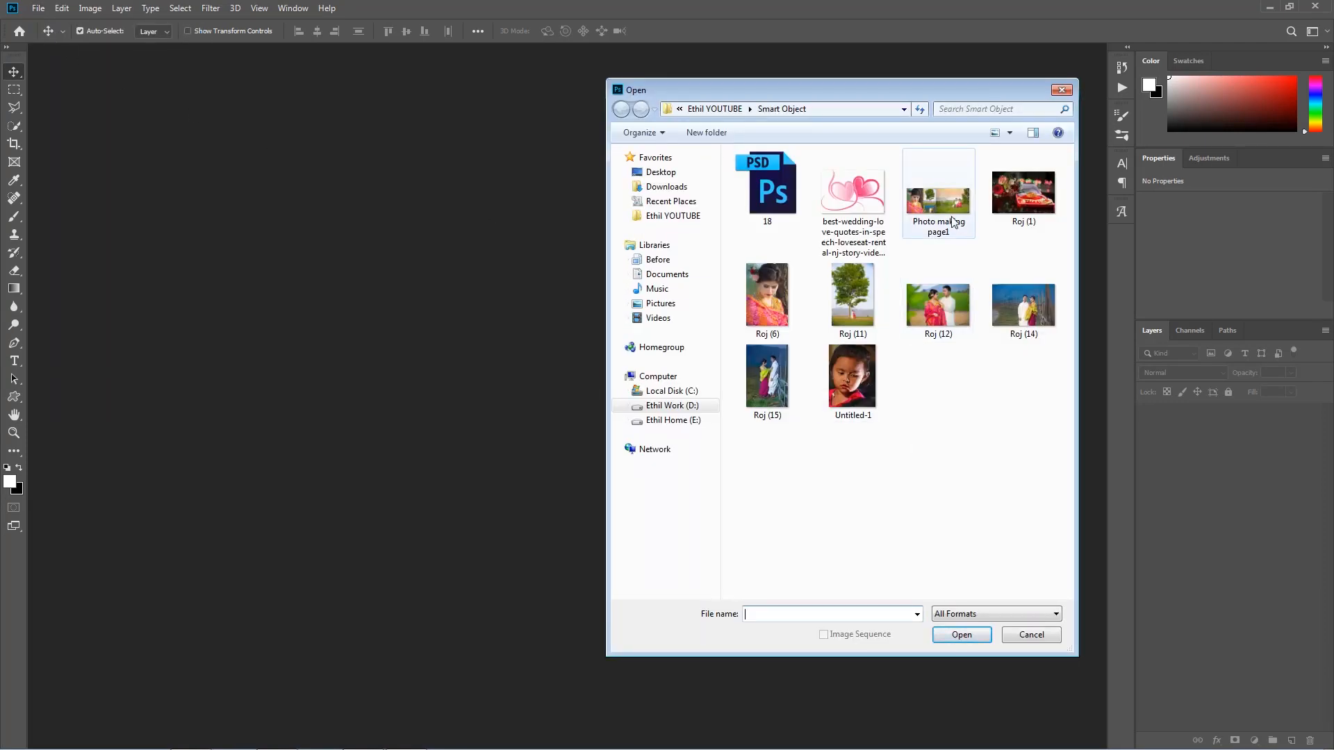
click(939, 202)
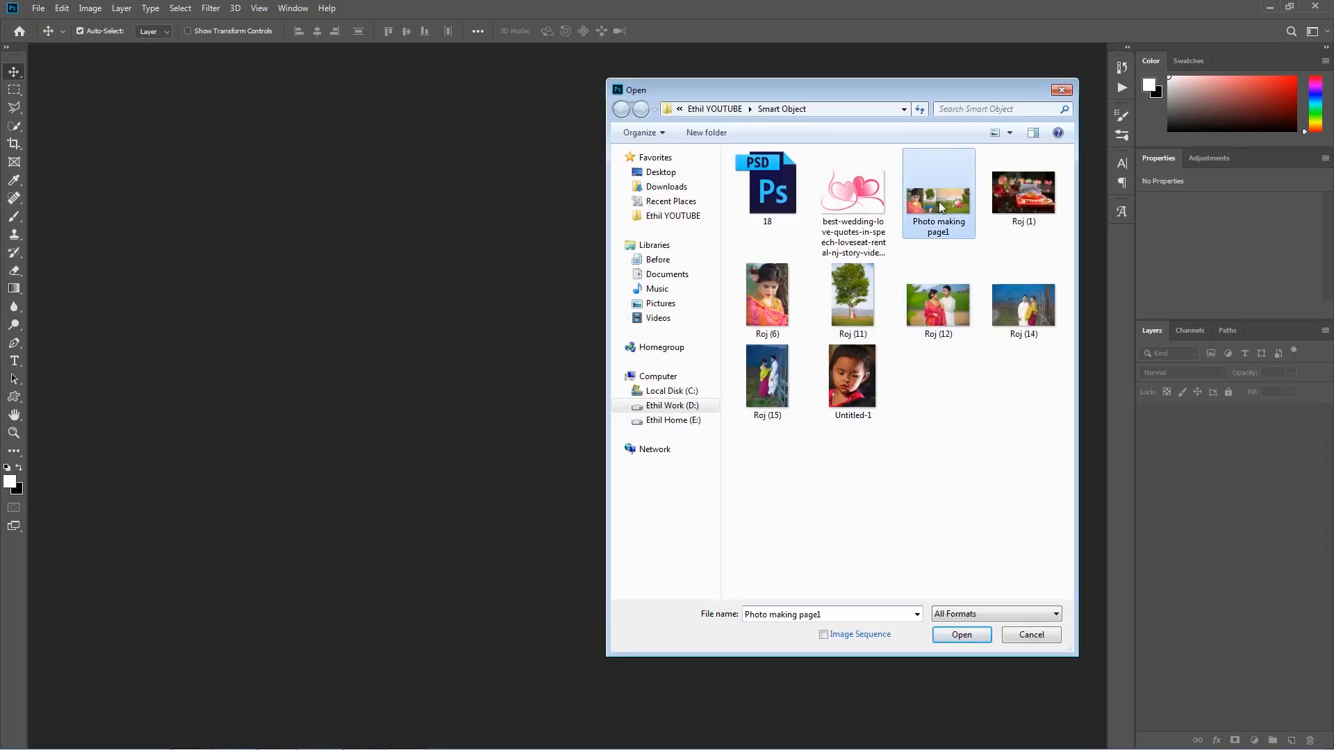
click(962, 635)
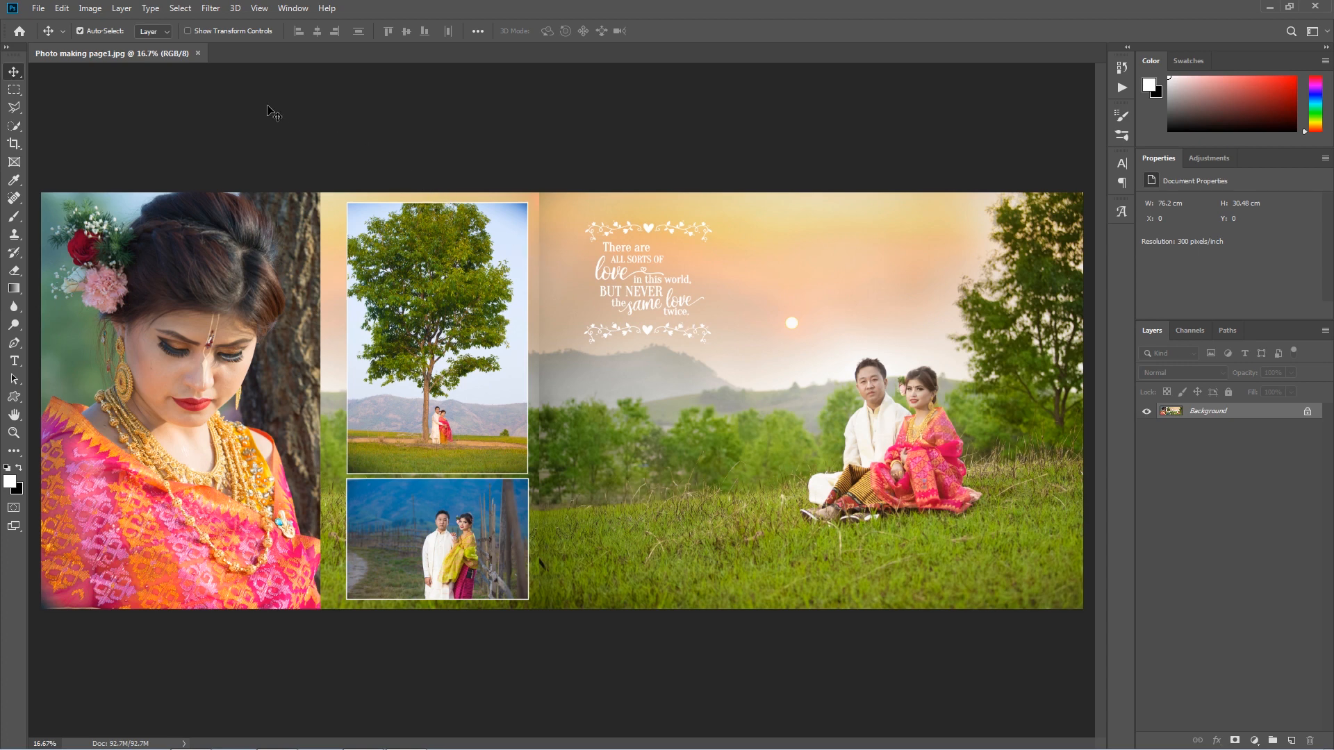
Show the rulers and place two vertical guides along the left and right edges of the two stacked photos.
click(259, 8)
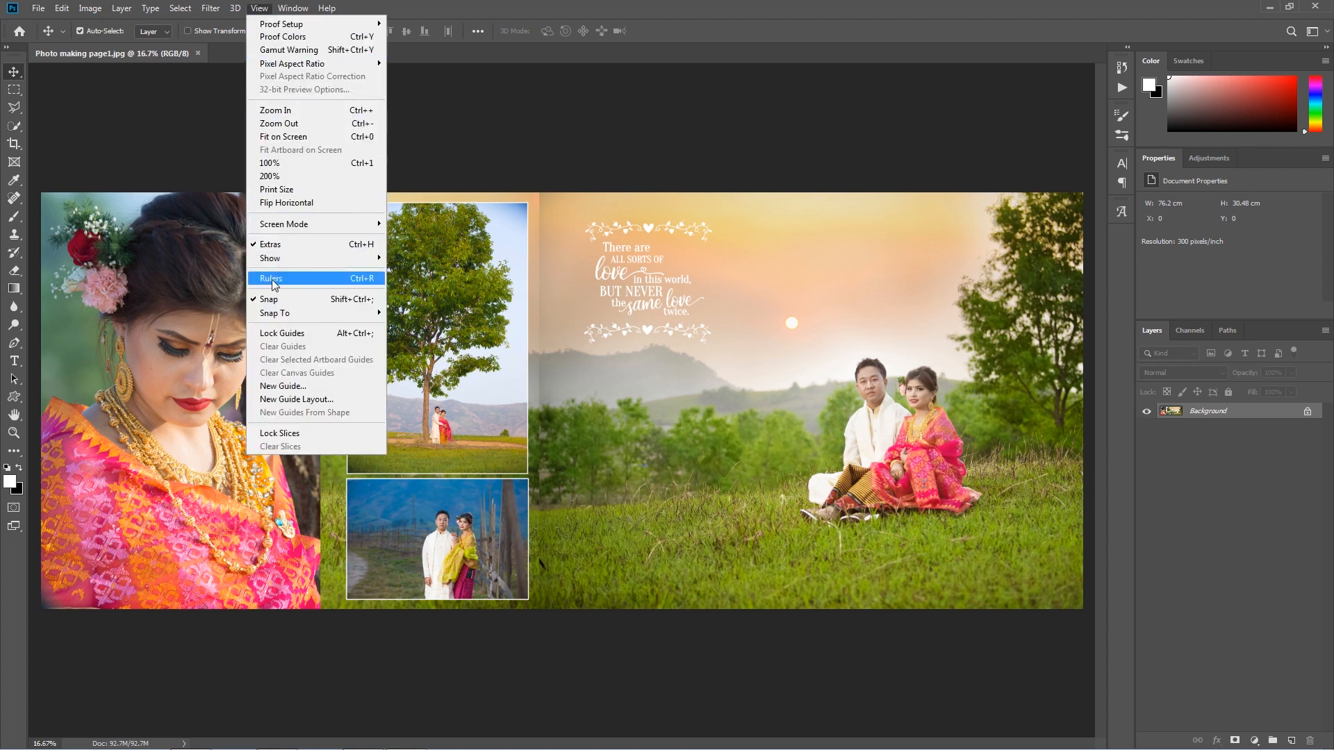
click(321, 279)
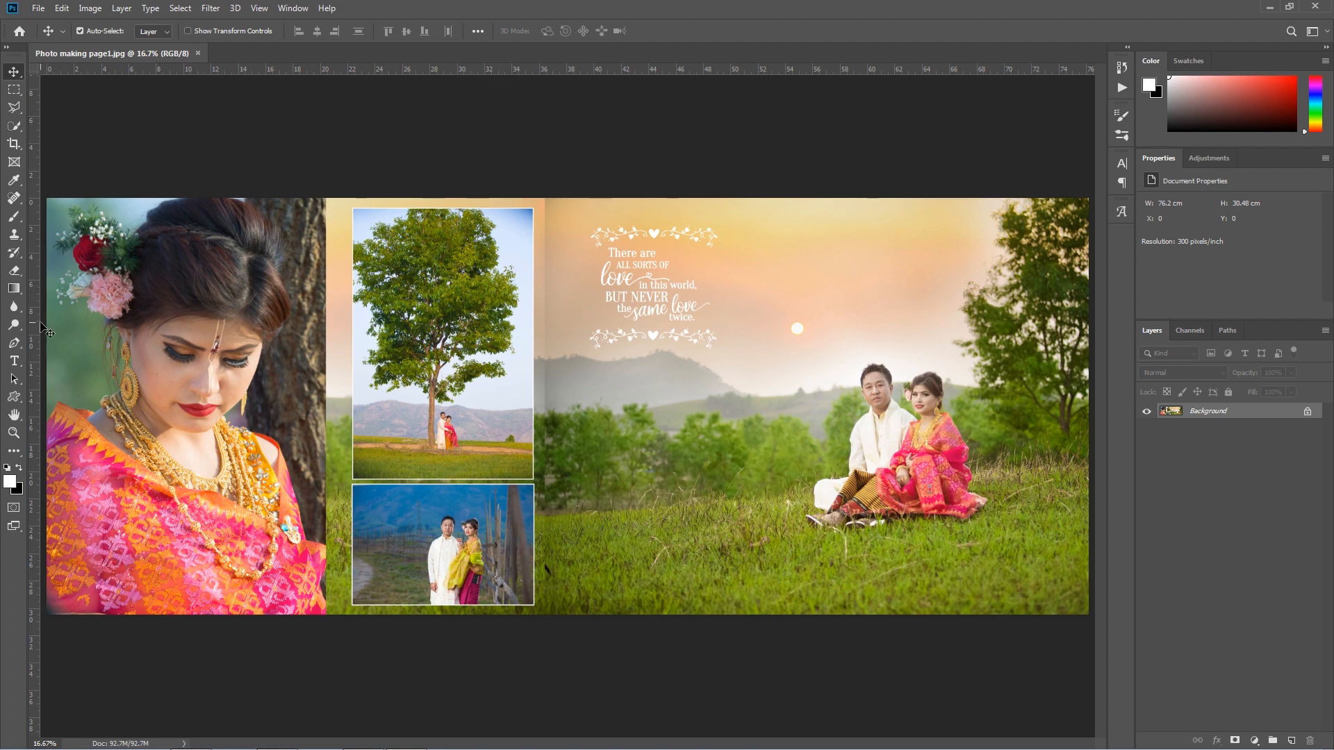
drag(34, 332, 352, 431)
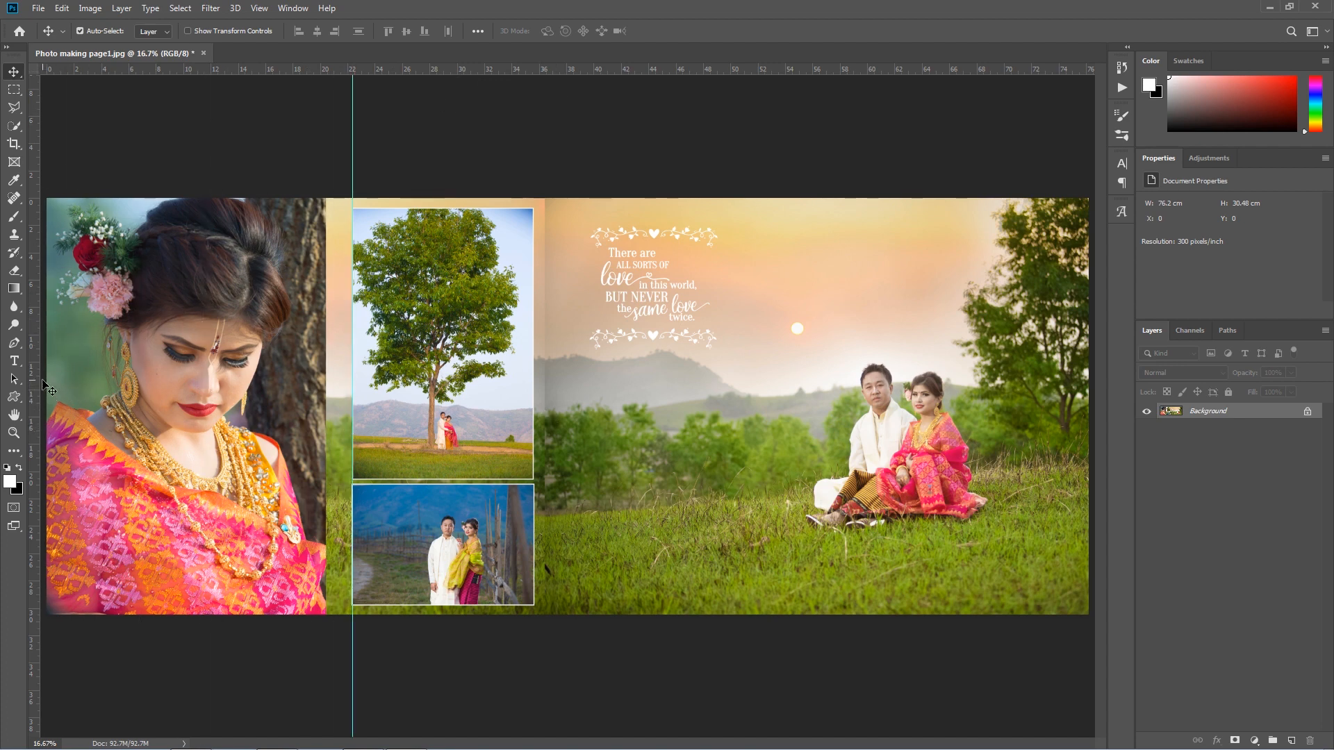
drag(36, 384, 533, 471)
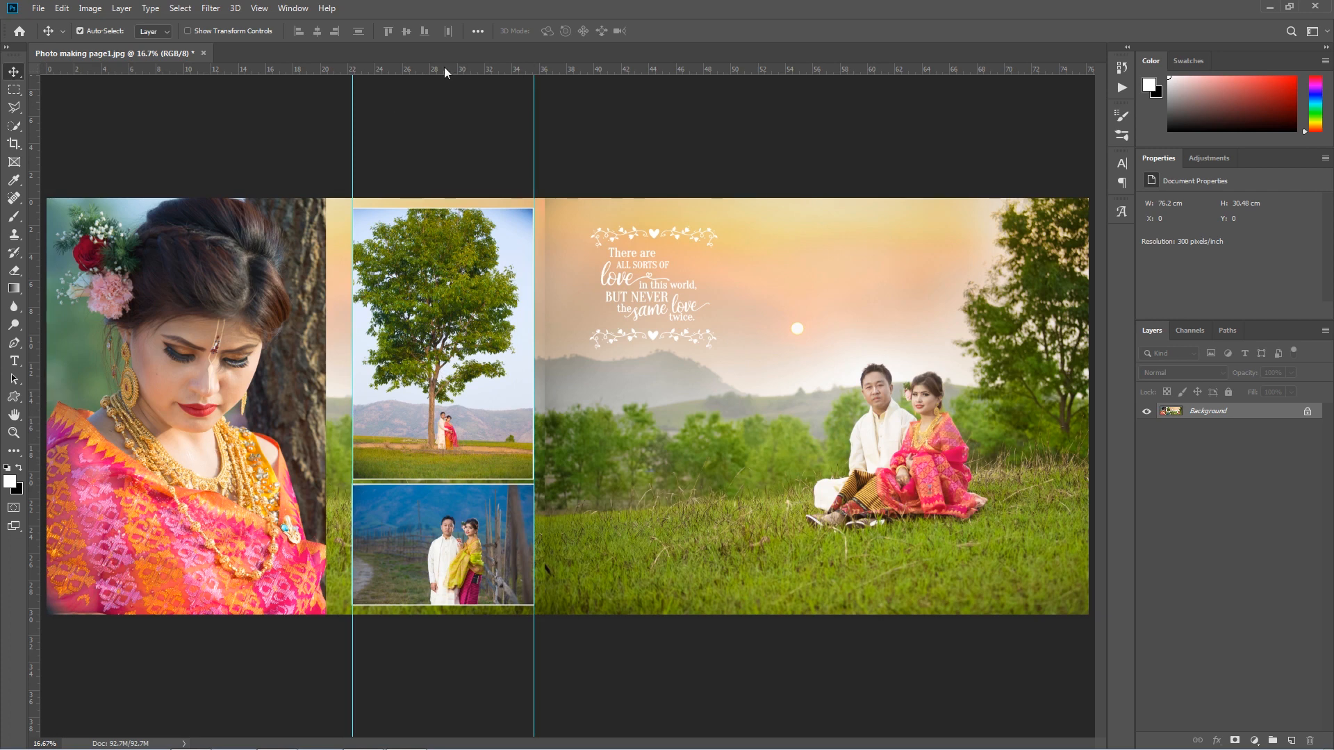
Place four horizontal guides along the upper and lower edges of the tree photo and the couple photo below it.
drag(444, 67, 442, 209)
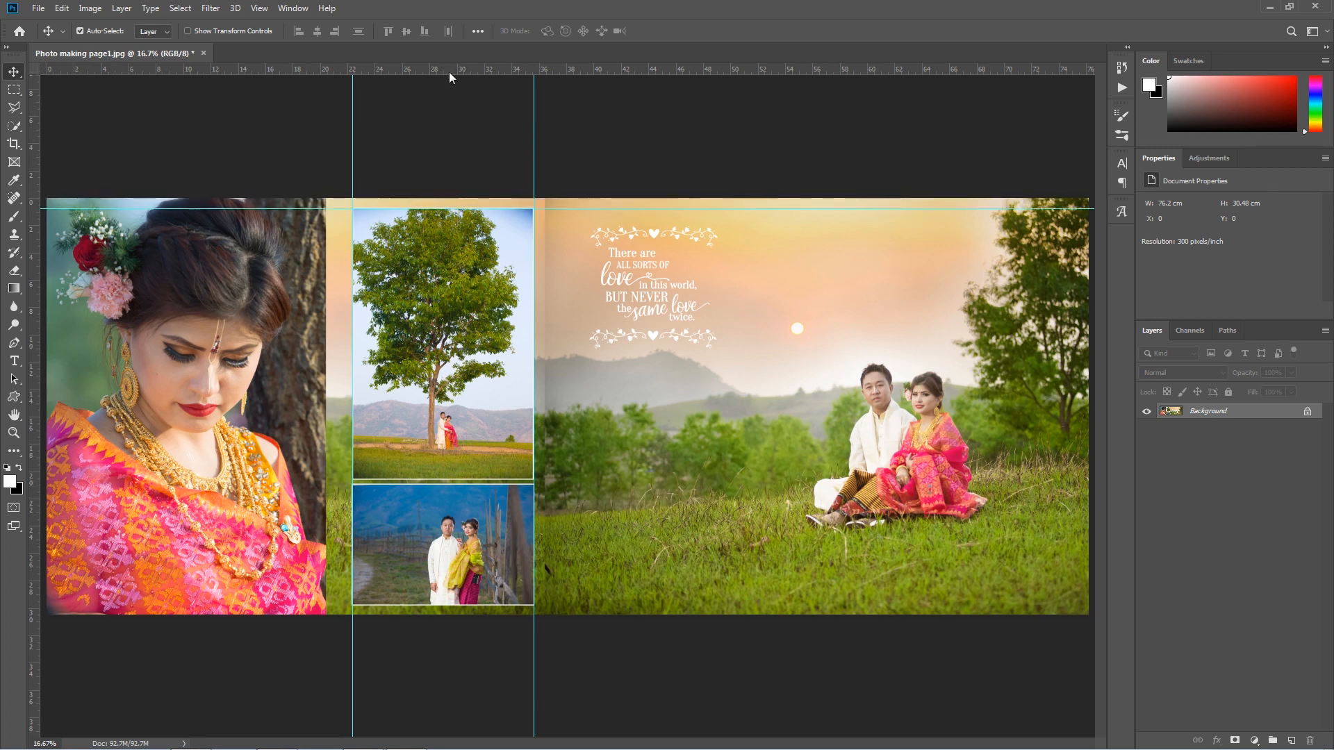
drag(449, 72, 484, 479)
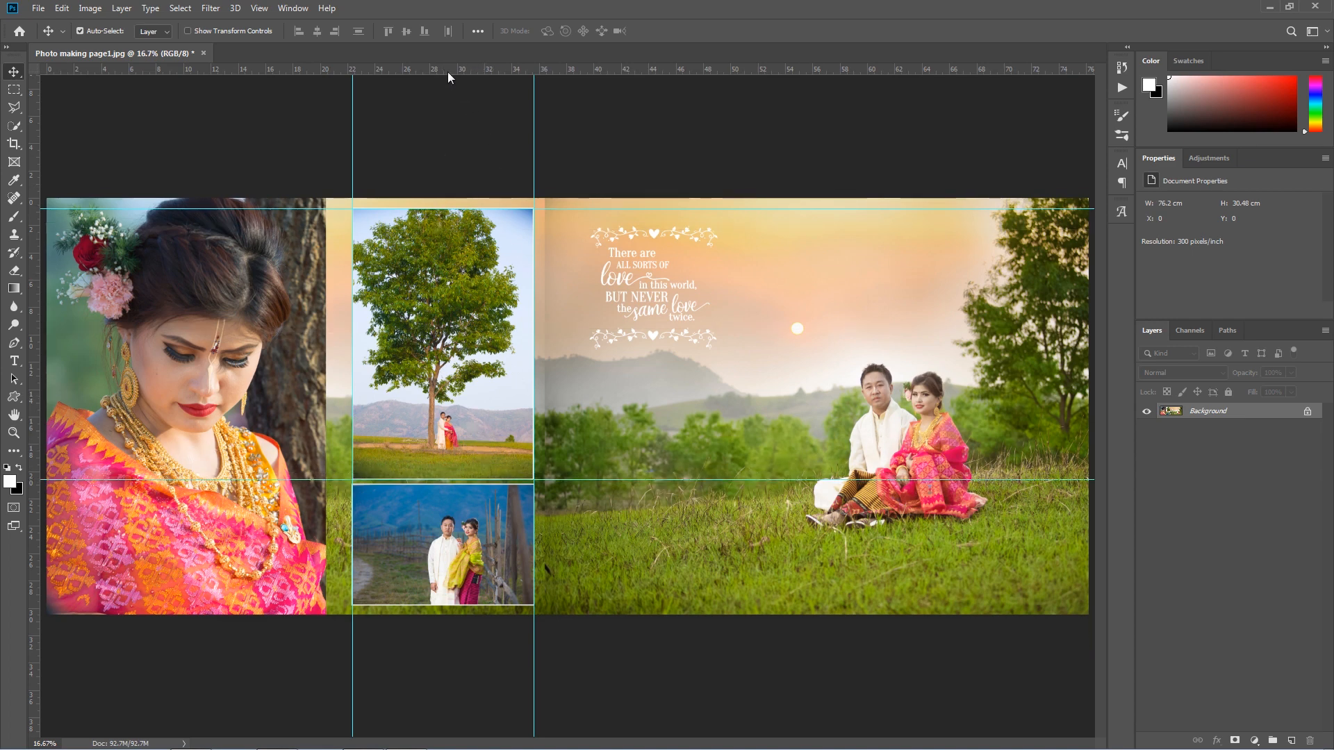
drag(447, 76, 492, 484)
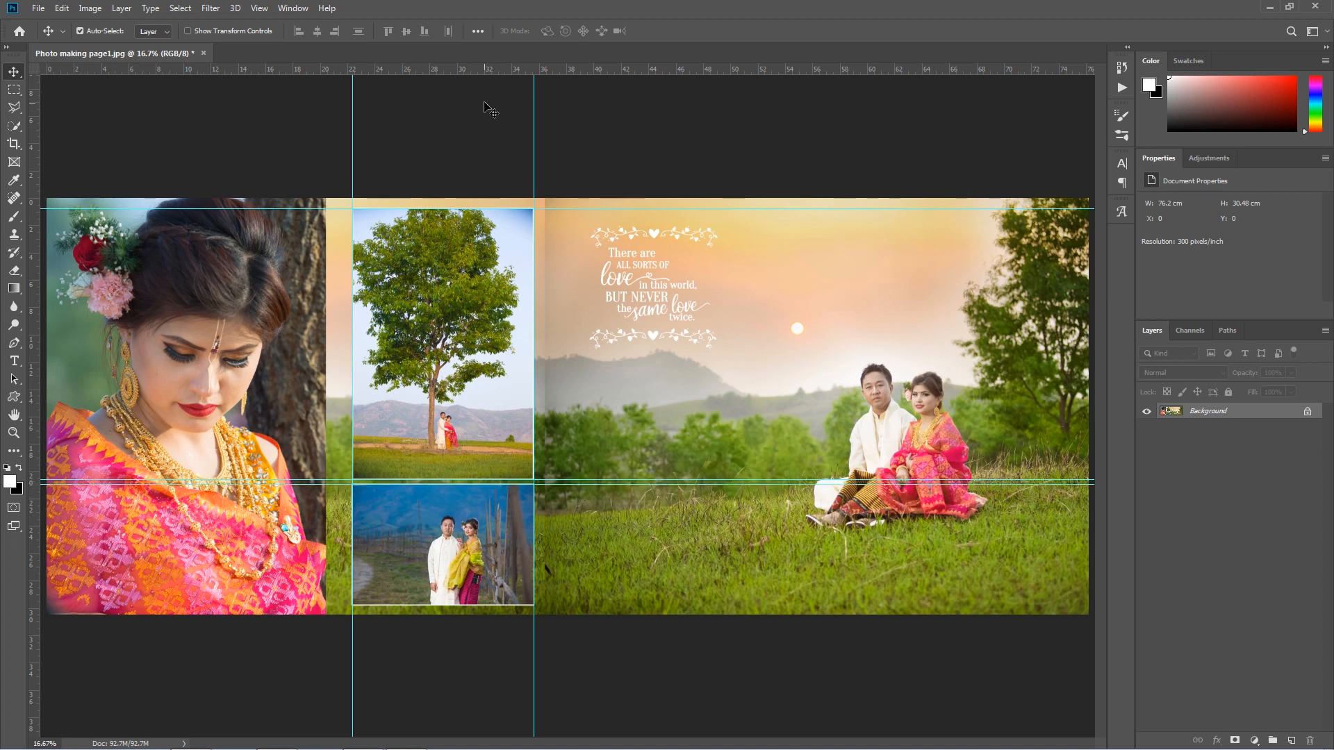
drag(472, 72, 455, 606)
Move the left vertical guide outward to align with the outer edge of the lower couple photo's white border.
scroll(425, 635, up, 5)
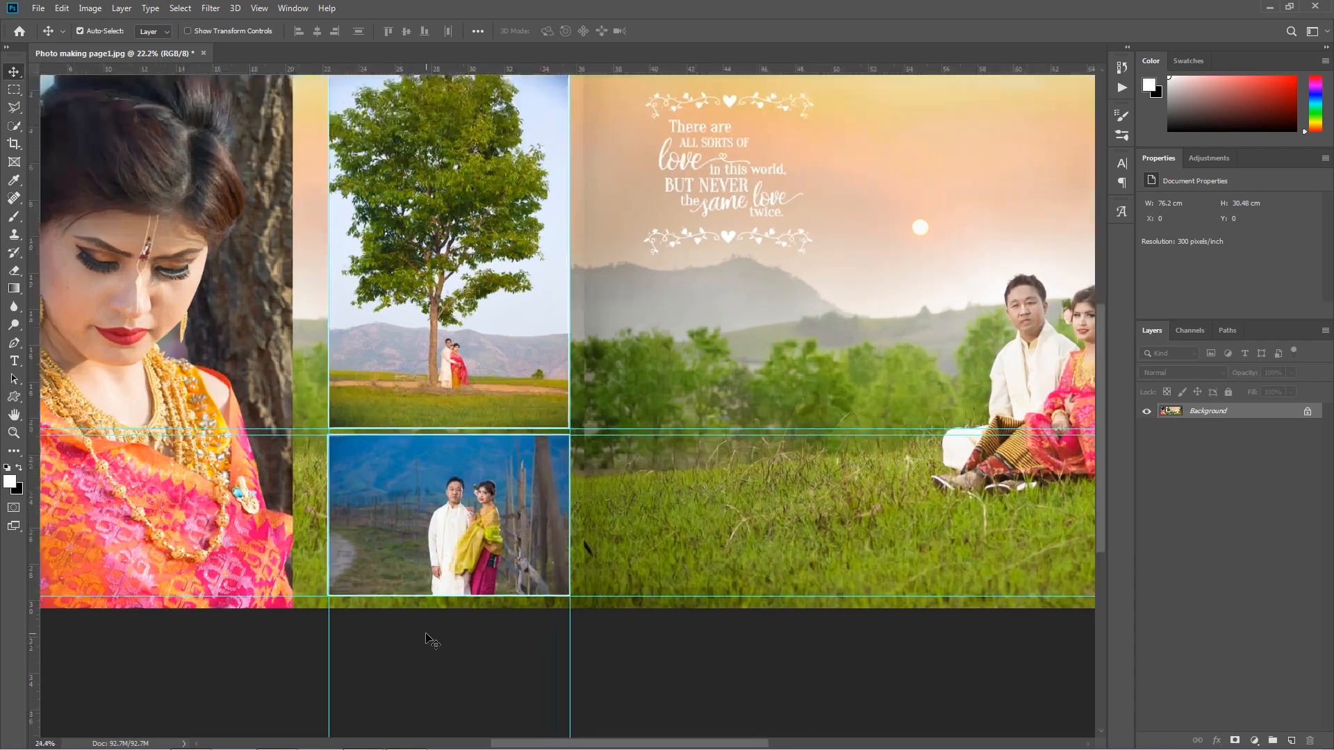
scroll(426, 635, up, 2)
scroll(477, 399, up, 2)
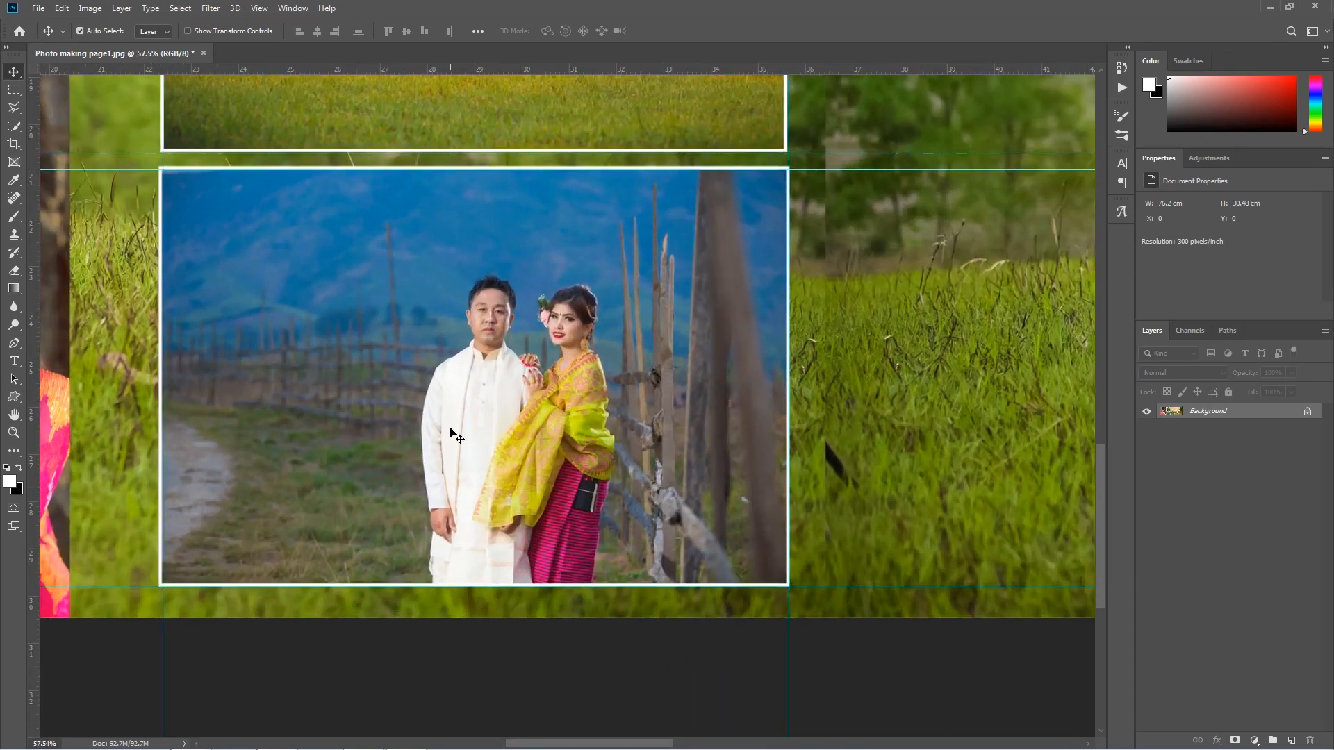
drag(432, 438, 594, 390)
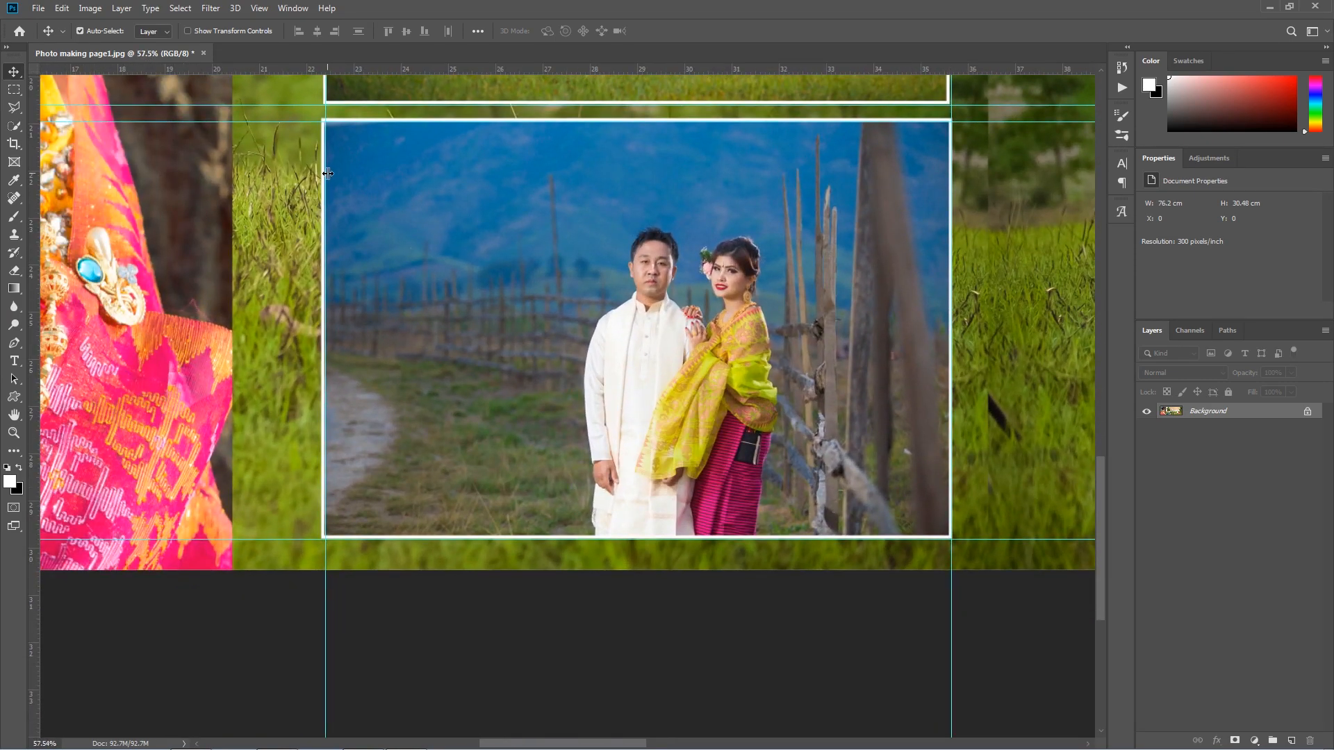
drag(325, 180, 321, 180)
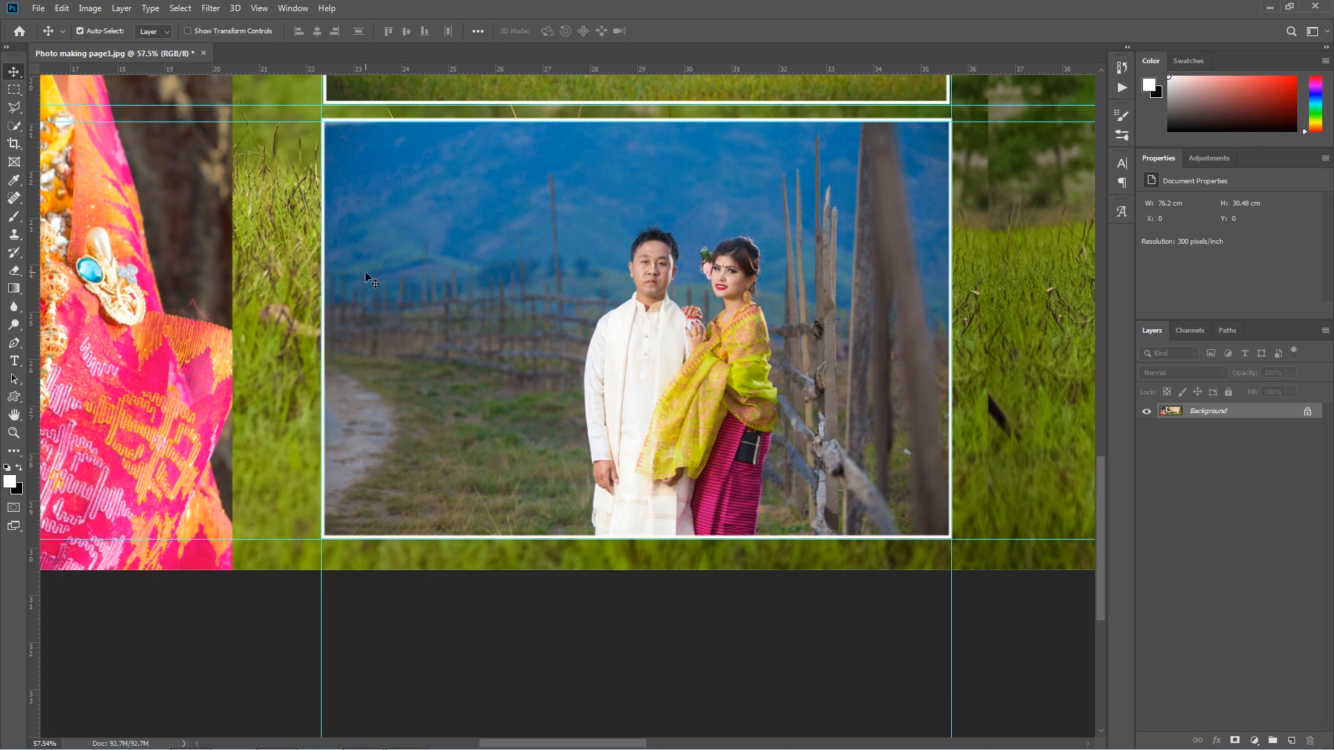
Draw a rectangular frame about 13.4 × 8.8 cm over the lower couple photo, following the surrounding guides.
drag(580, 259, 484, 347)
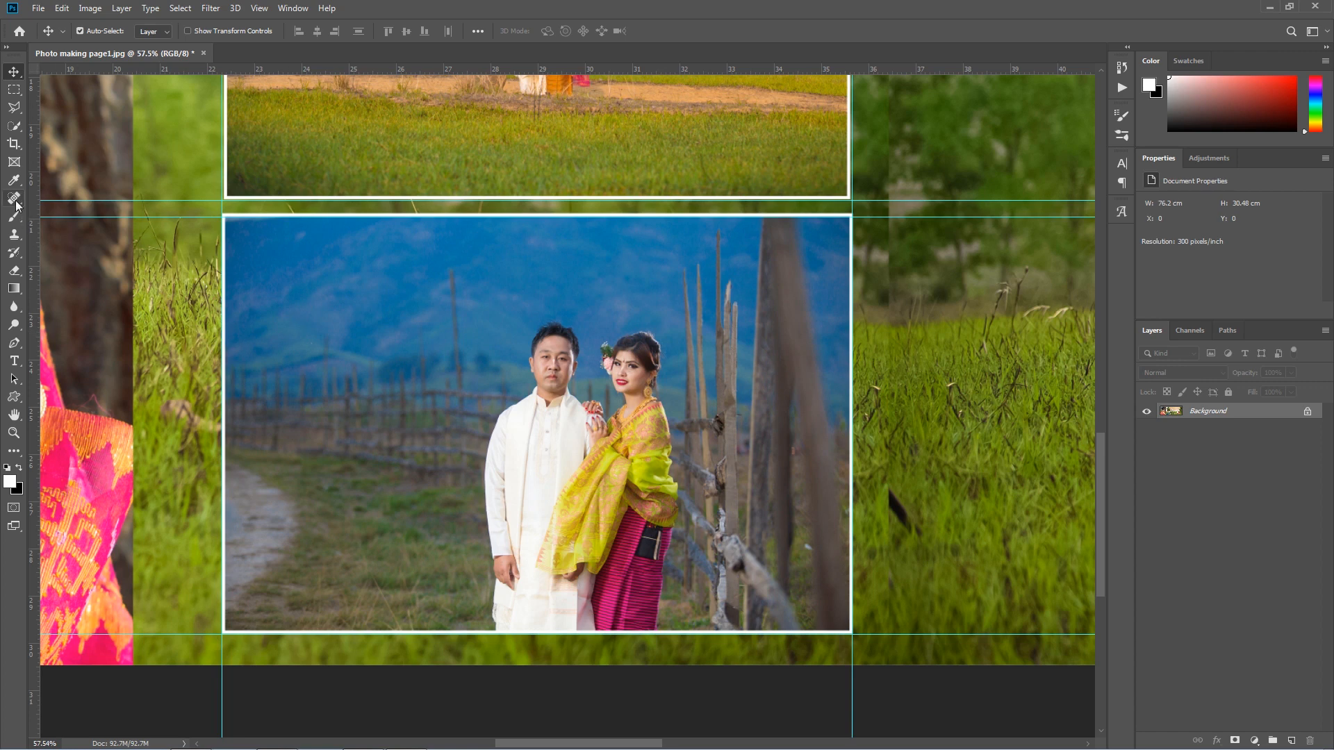
click(13, 164)
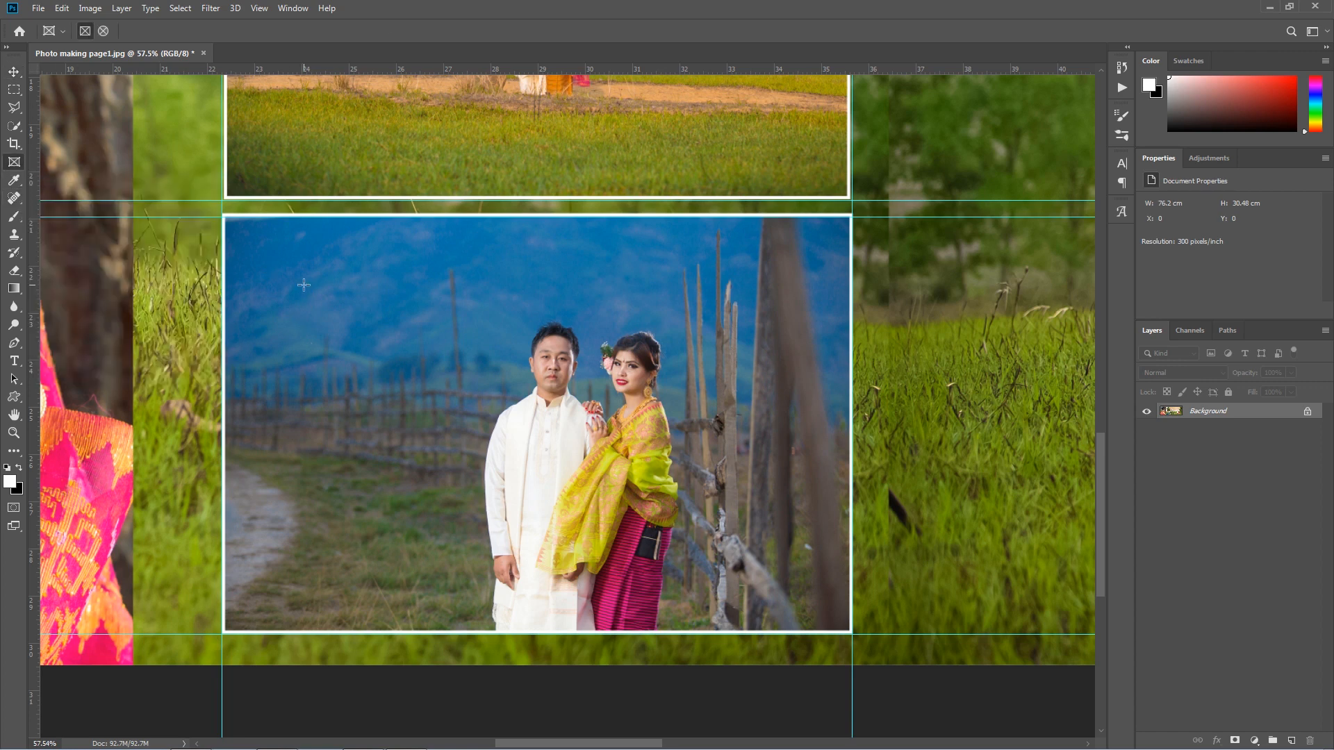
drag(222, 217, 726, 584)
drag(814, 626, 849, 634)
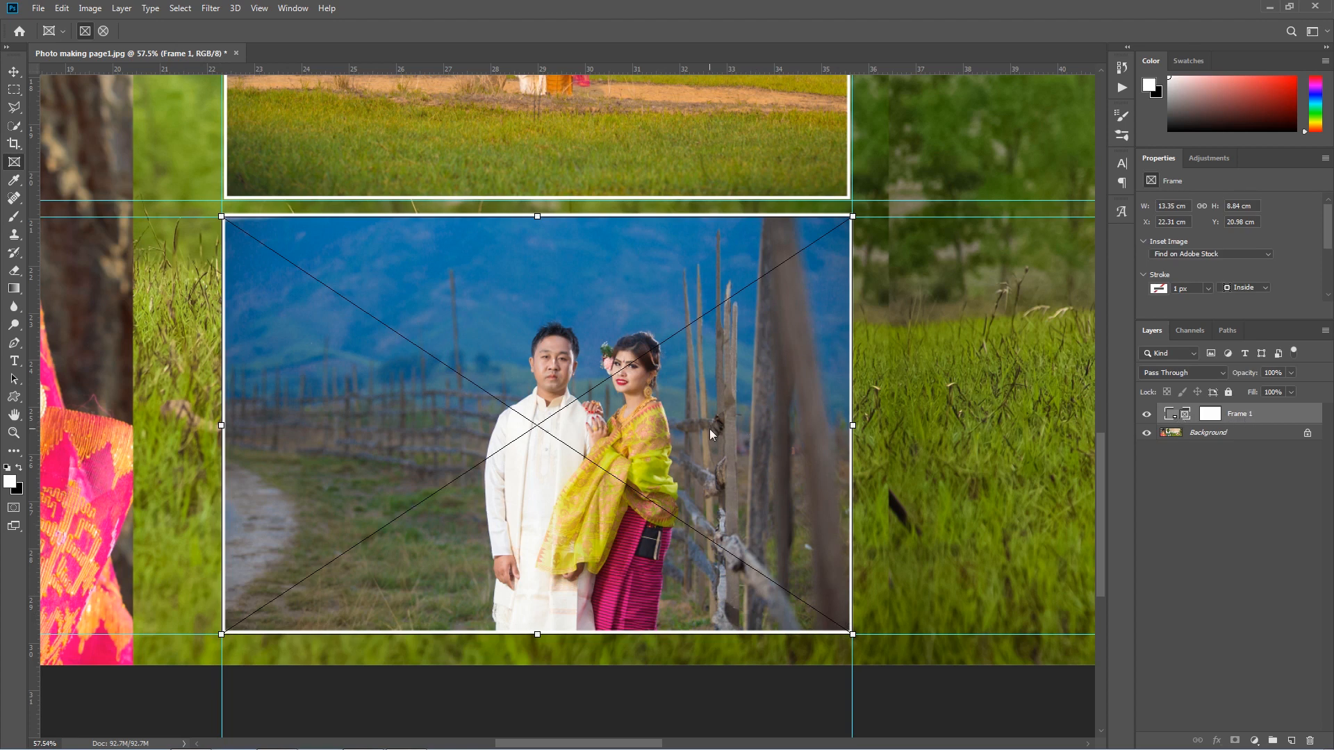
Place the image "Roj (1)" from the Smart Object folder into the frame over the lower couple photo.
scroll(655, 402, down, 3)
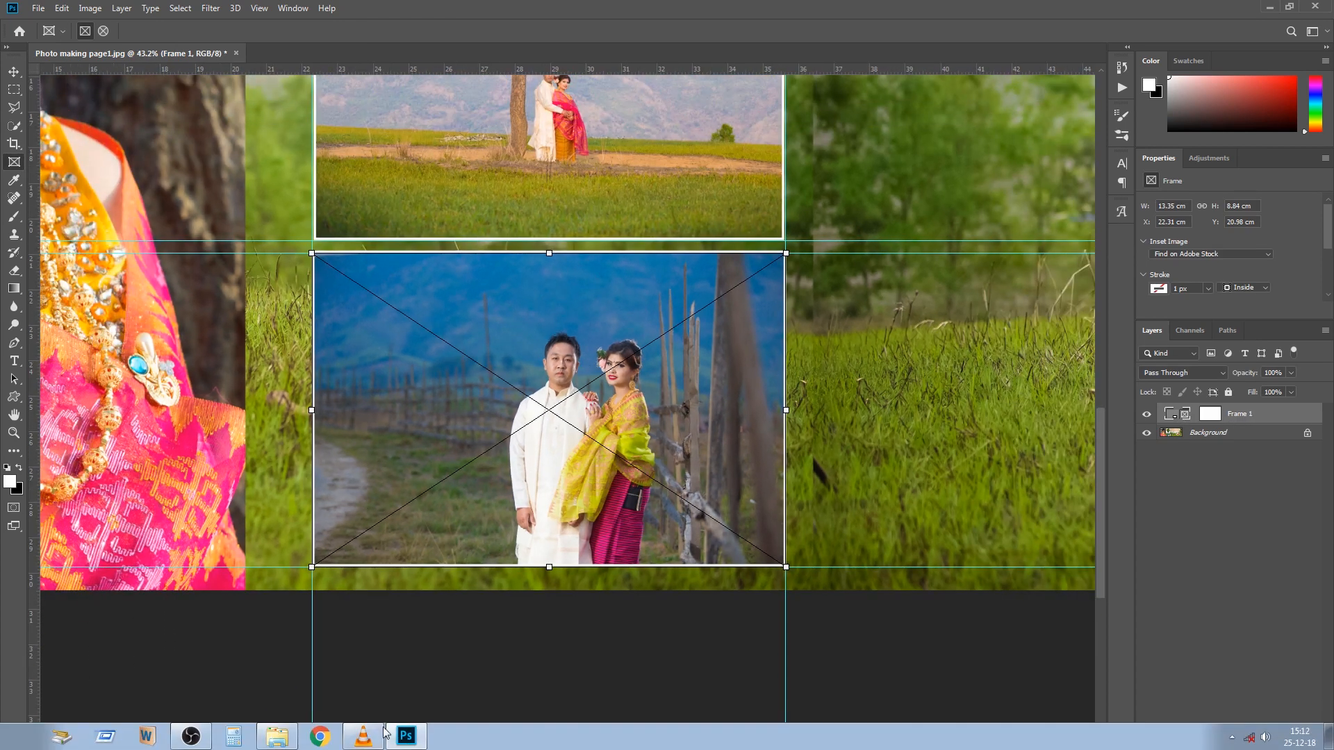
click(280, 742)
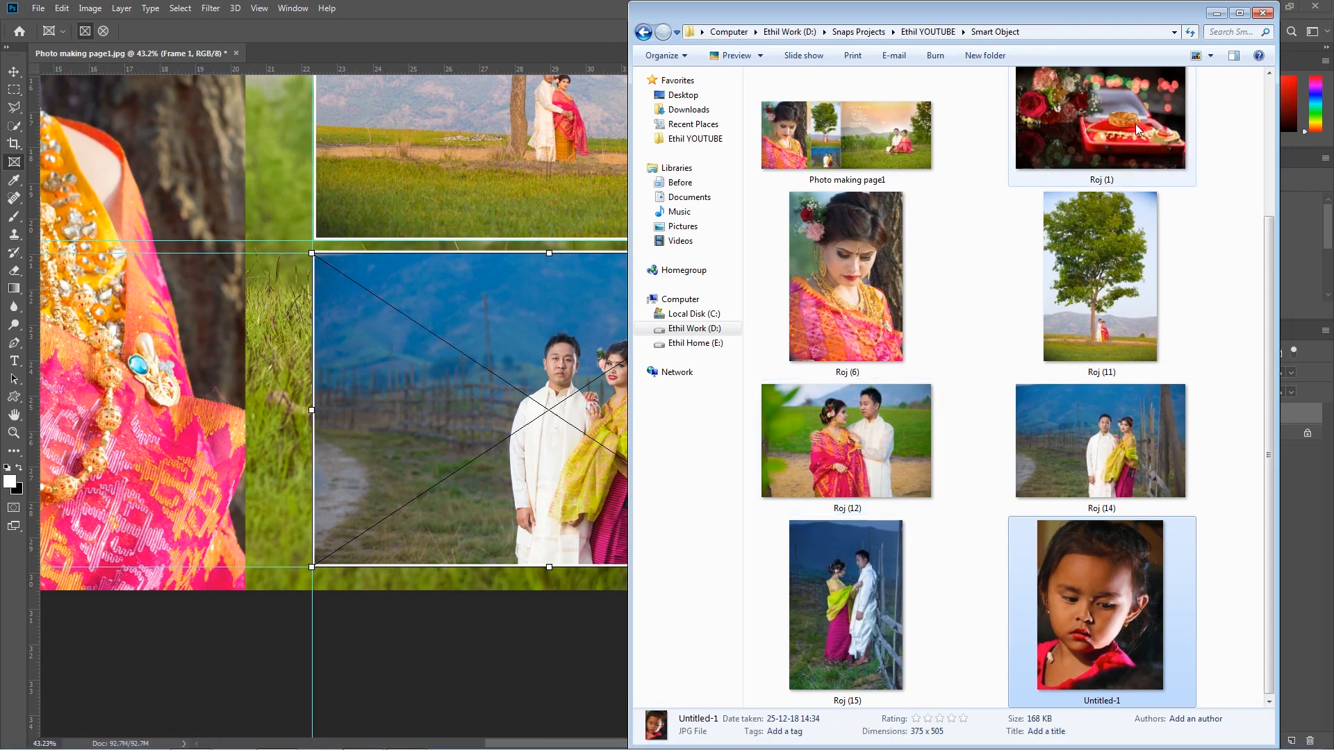
drag(1137, 128, 550, 436)
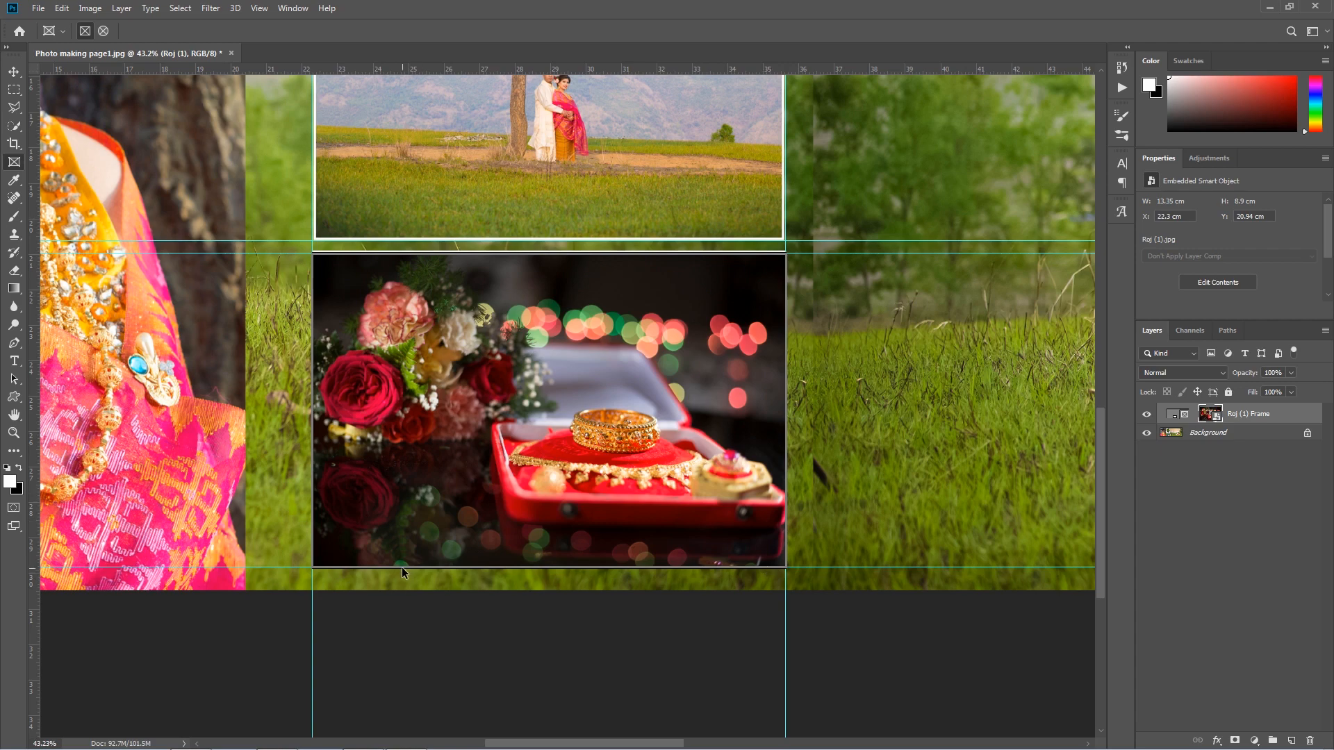
Scale the jewellery photo inside its frame to about 38% and shift it left and up so the ring box fills the frame.
scroll(419, 531, down, 1)
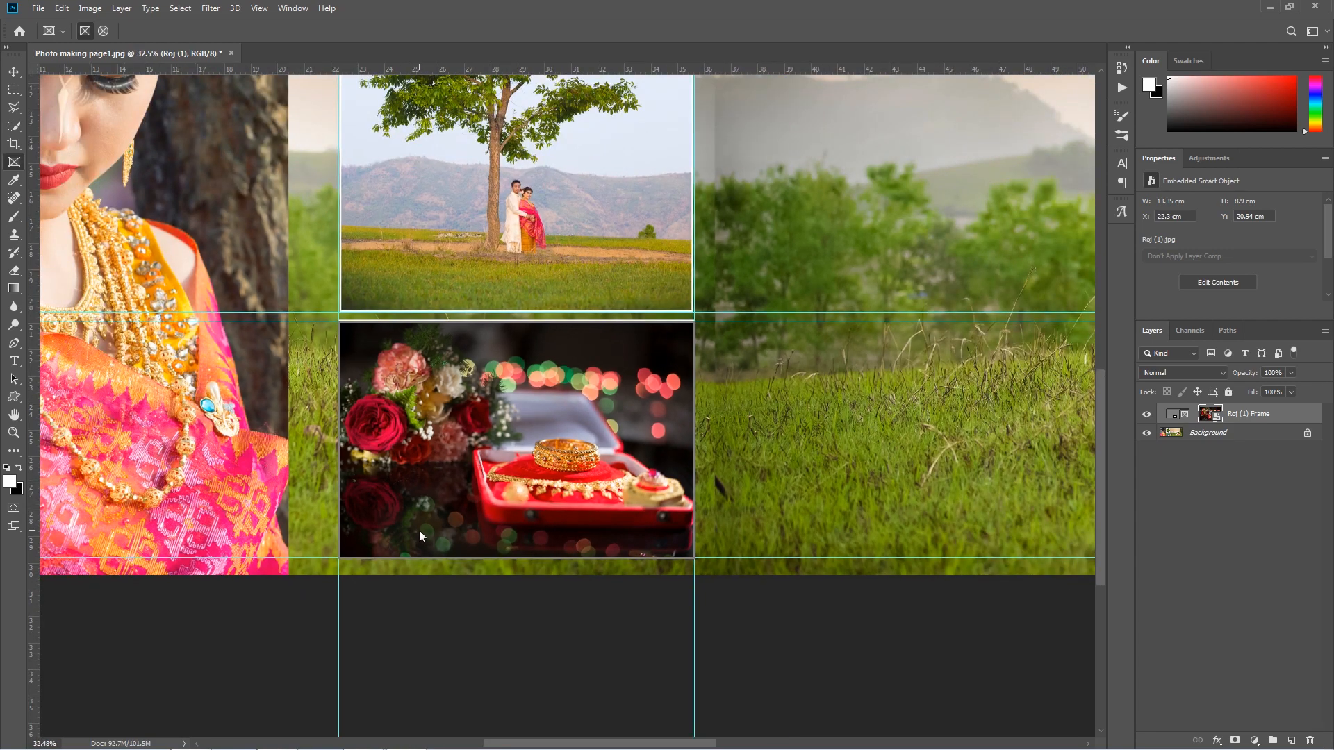
scroll(418, 531, down, 1)
scroll(418, 531, up, 1)
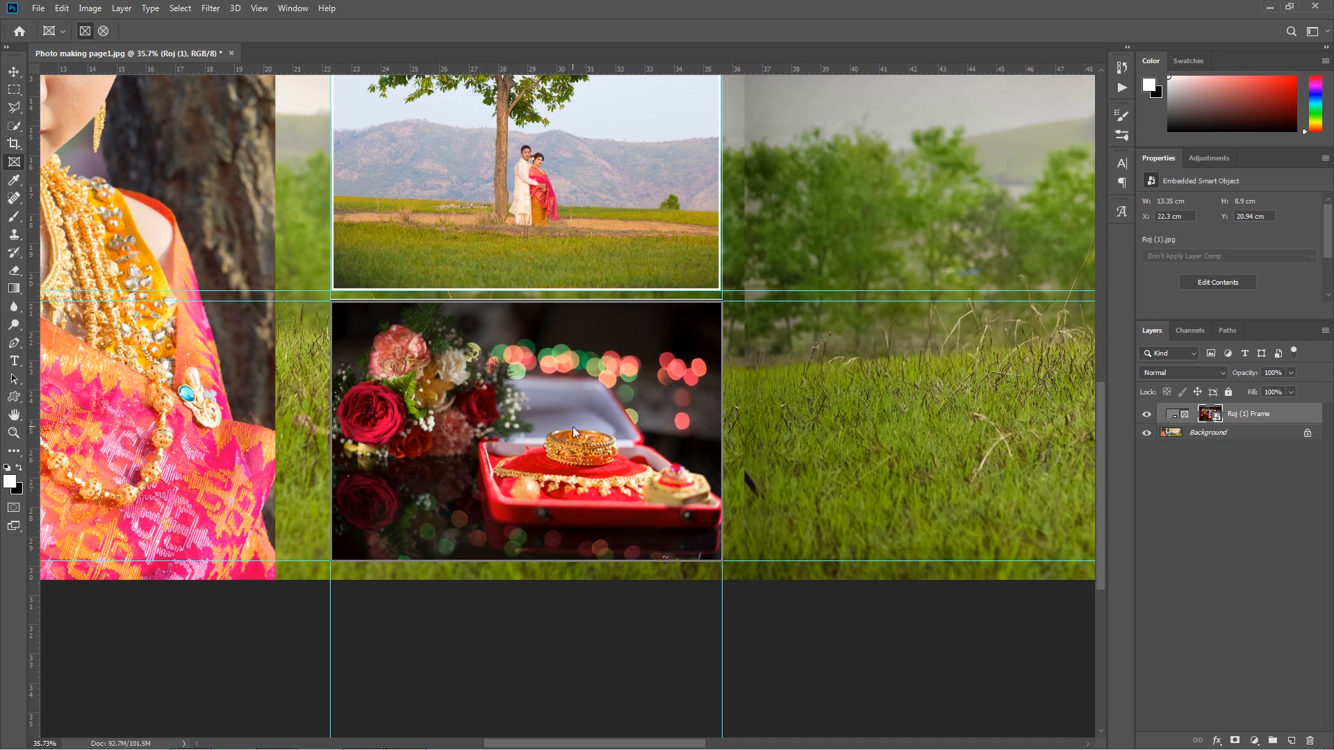
click(1176, 415)
click(1208, 416)
key(ctrl+t)
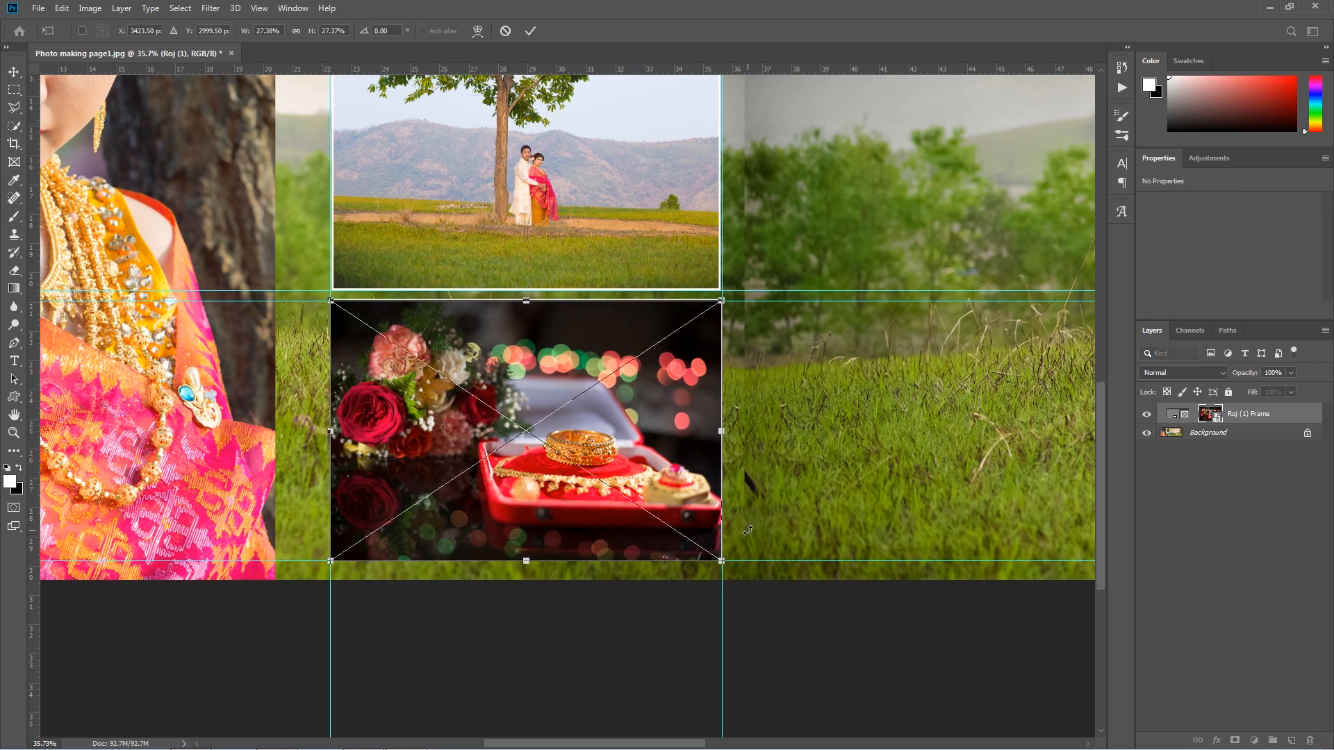
drag(721, 560, 798, 616)
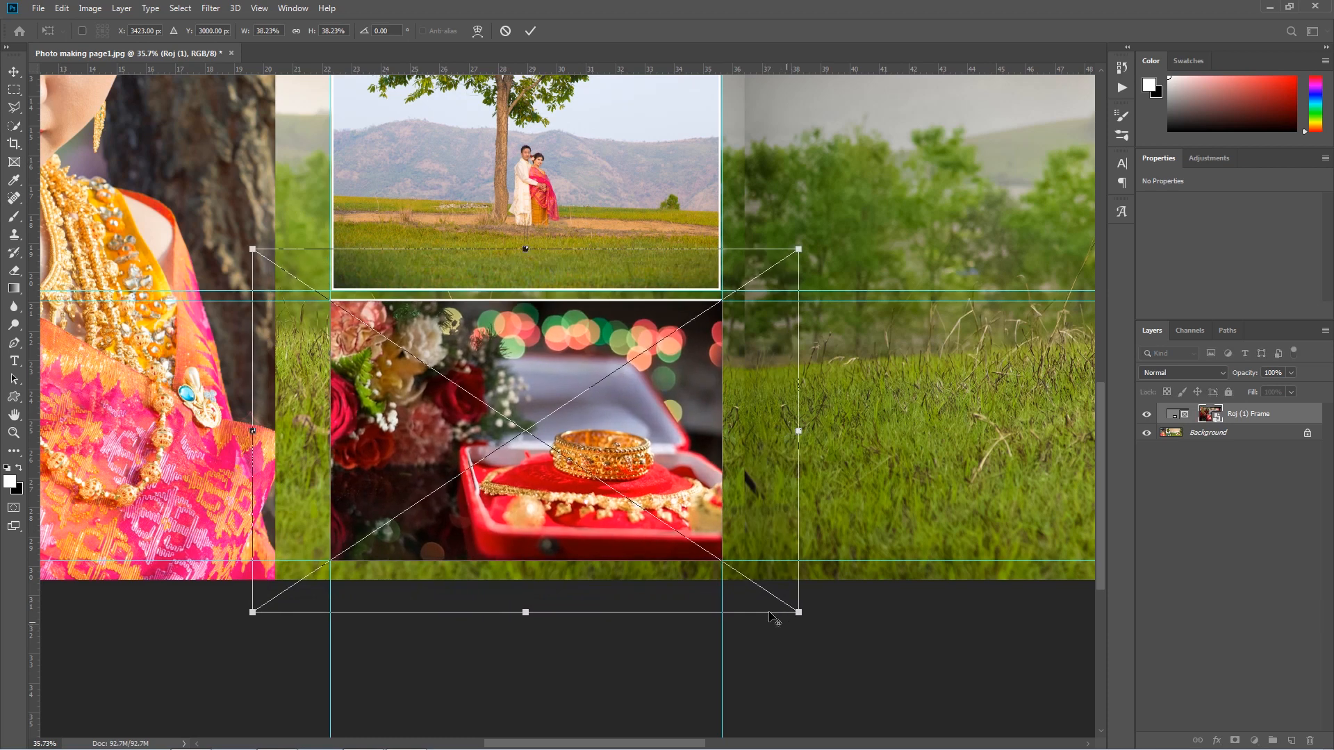
drag(694, 496, 616, 478)
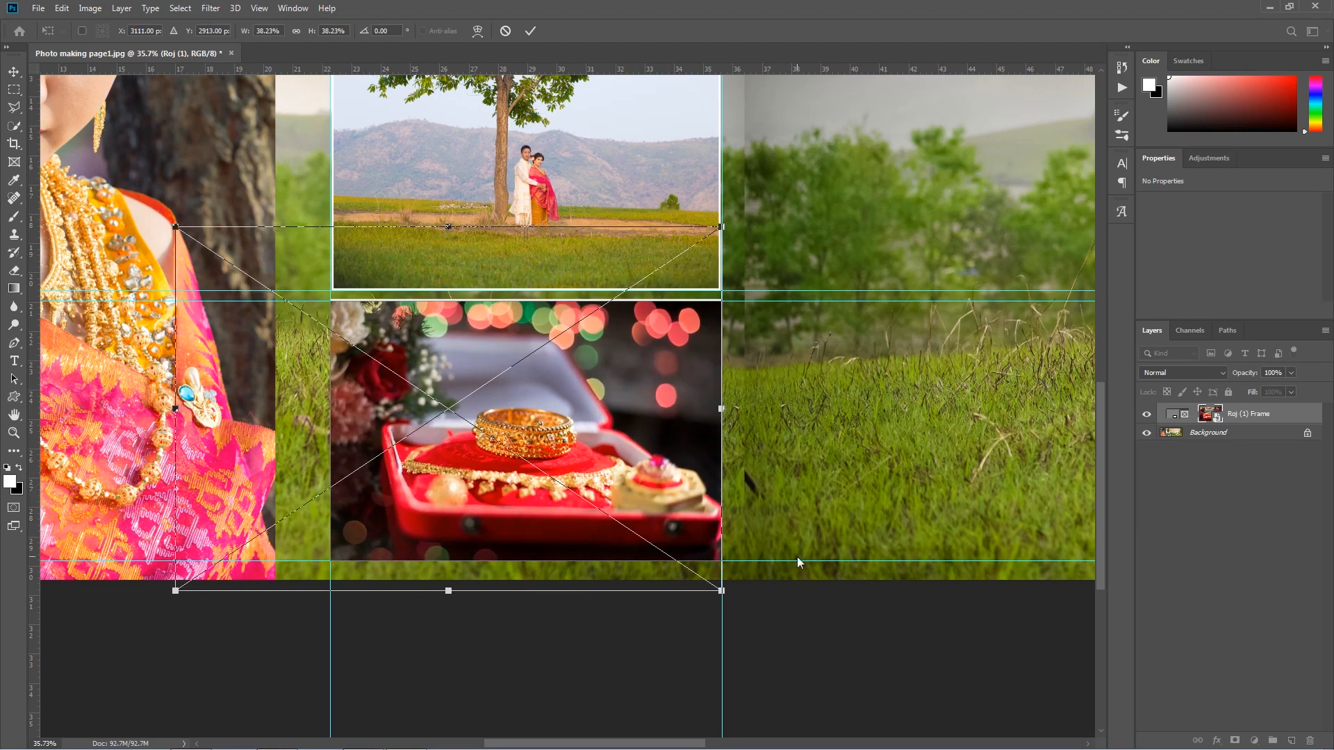
click(530, 30)
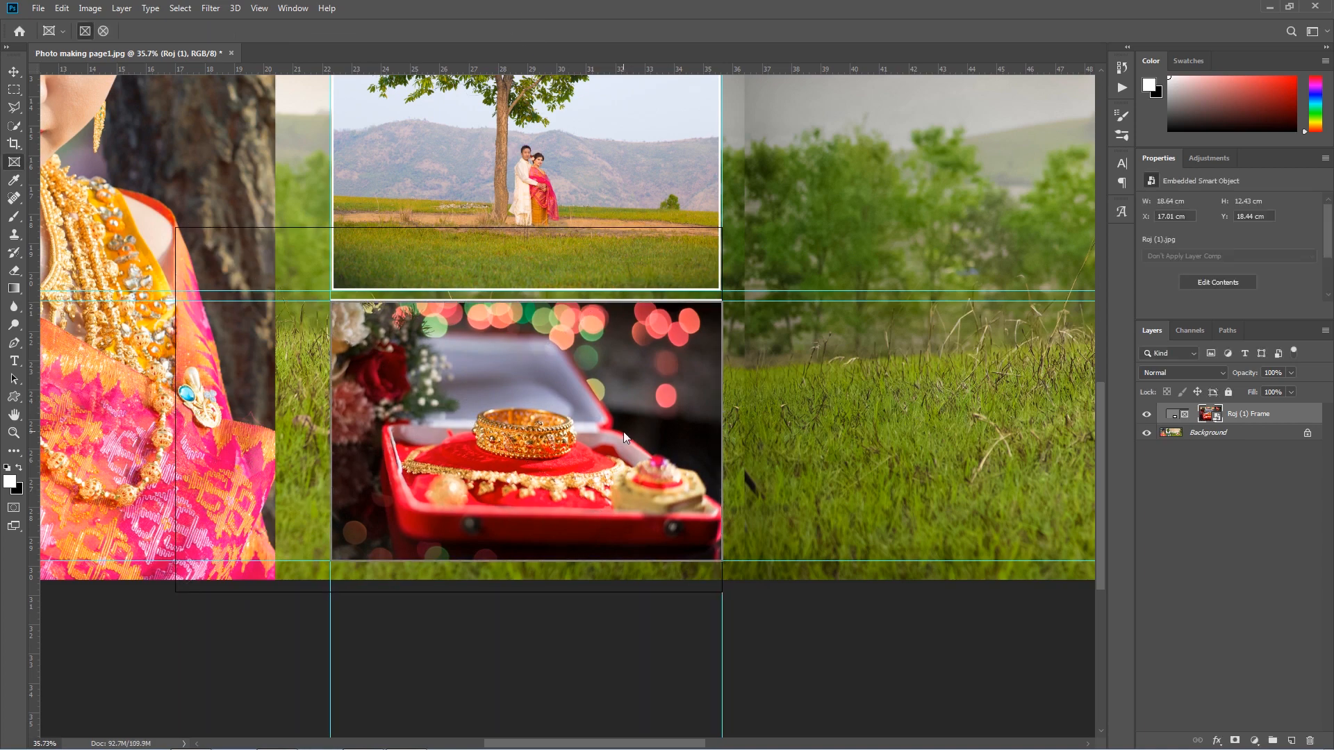
Draw a second rectangular frame about 13.4 × 19.8 cm over the tree photo, following the guides.
scroll(623, 432, down, 5)
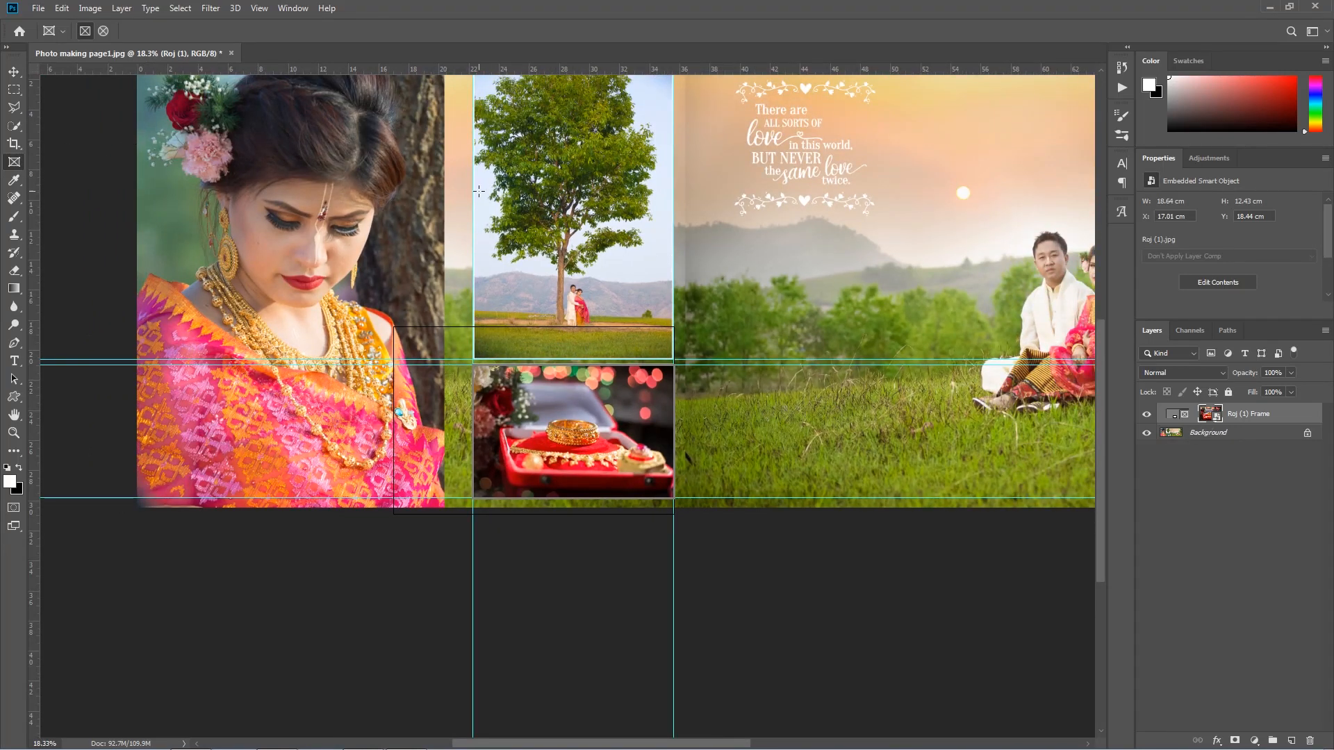
click(1232, 434)
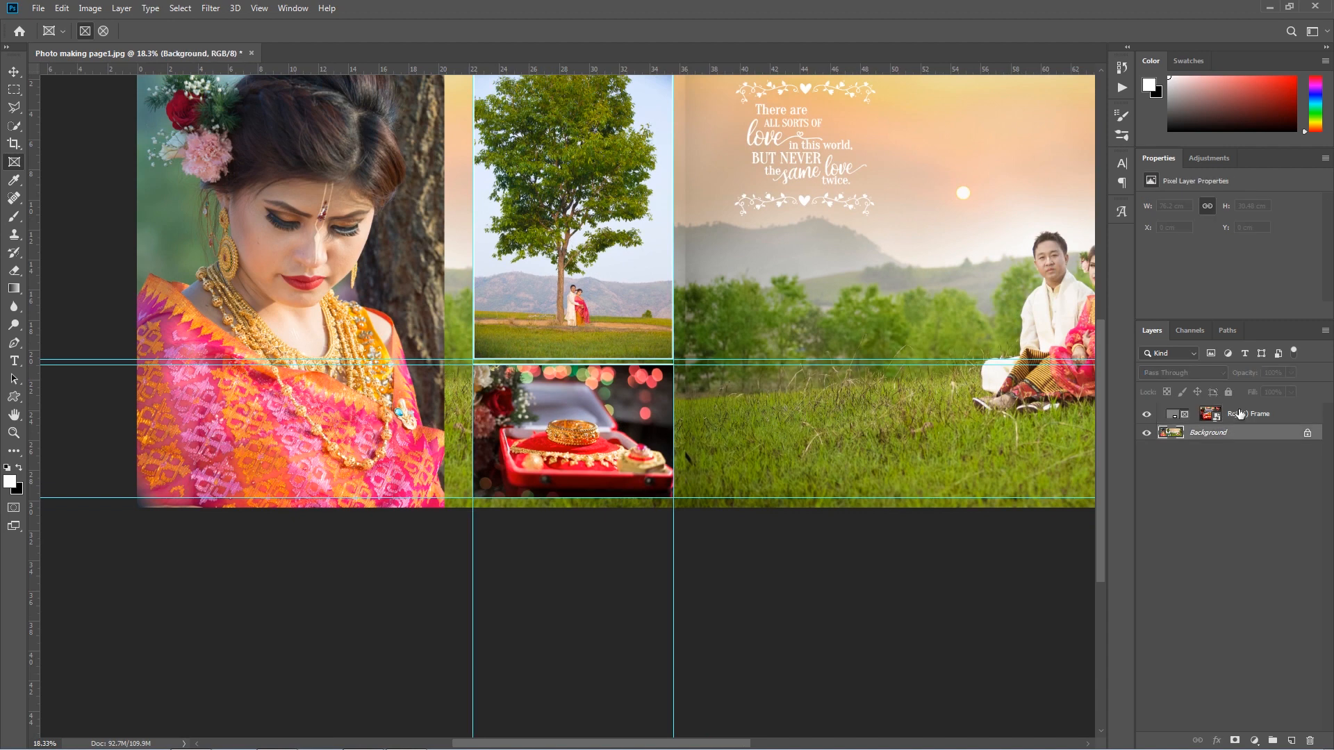
click(1238, 414)
drag(596, 216, 597, 325)
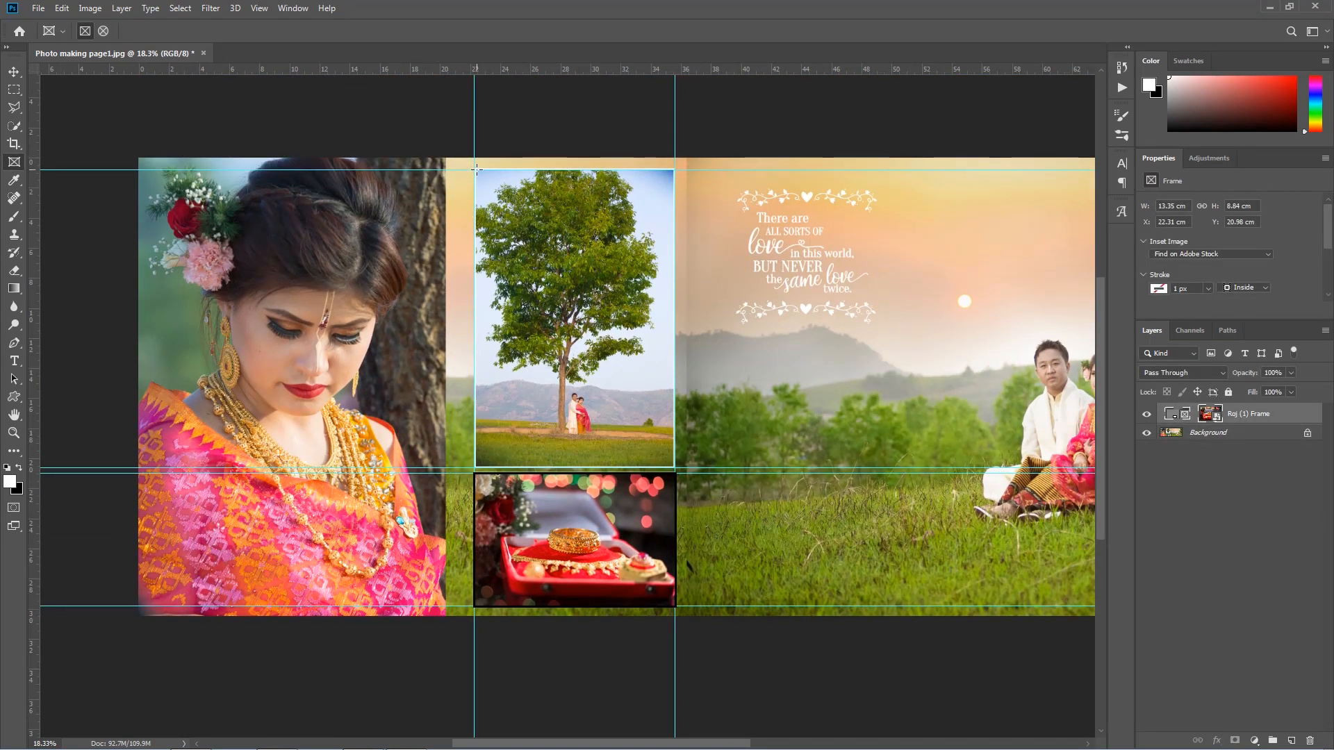
scroll(474, 173, up, 3)
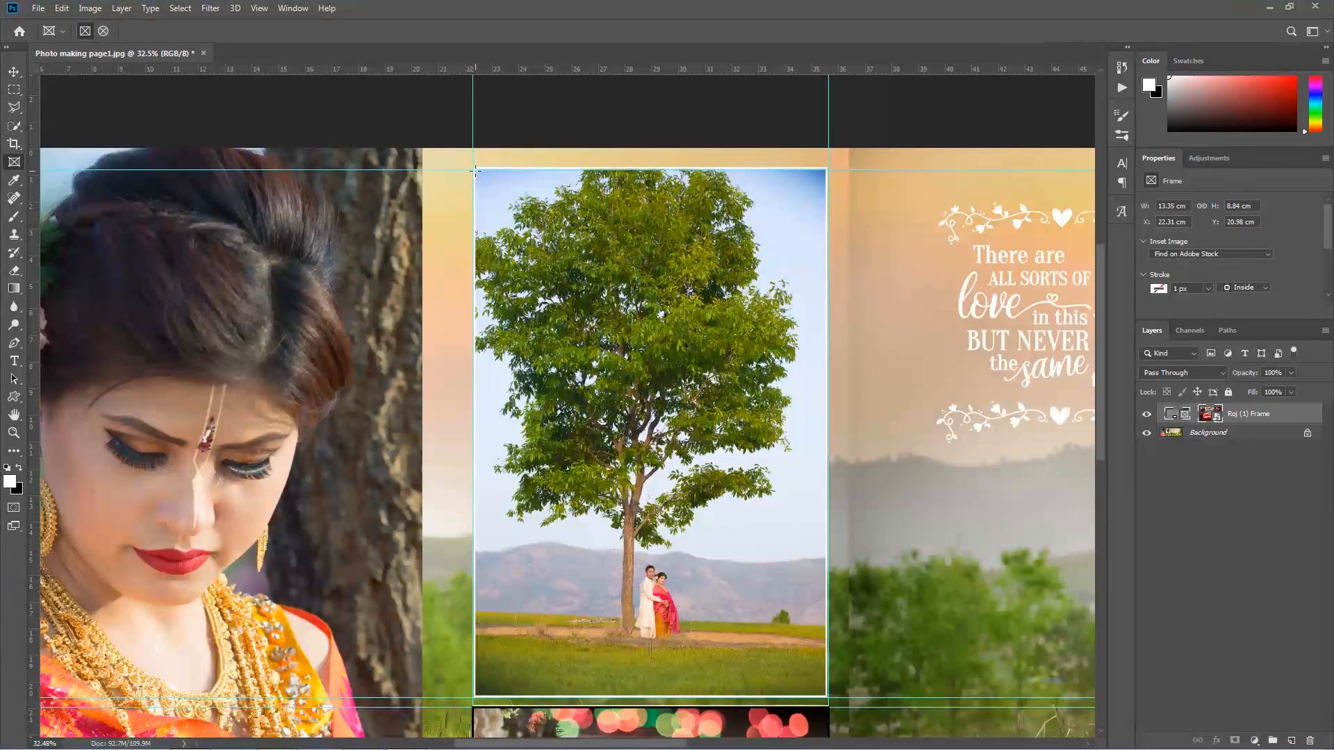
drag(472, 169, 828, 697)
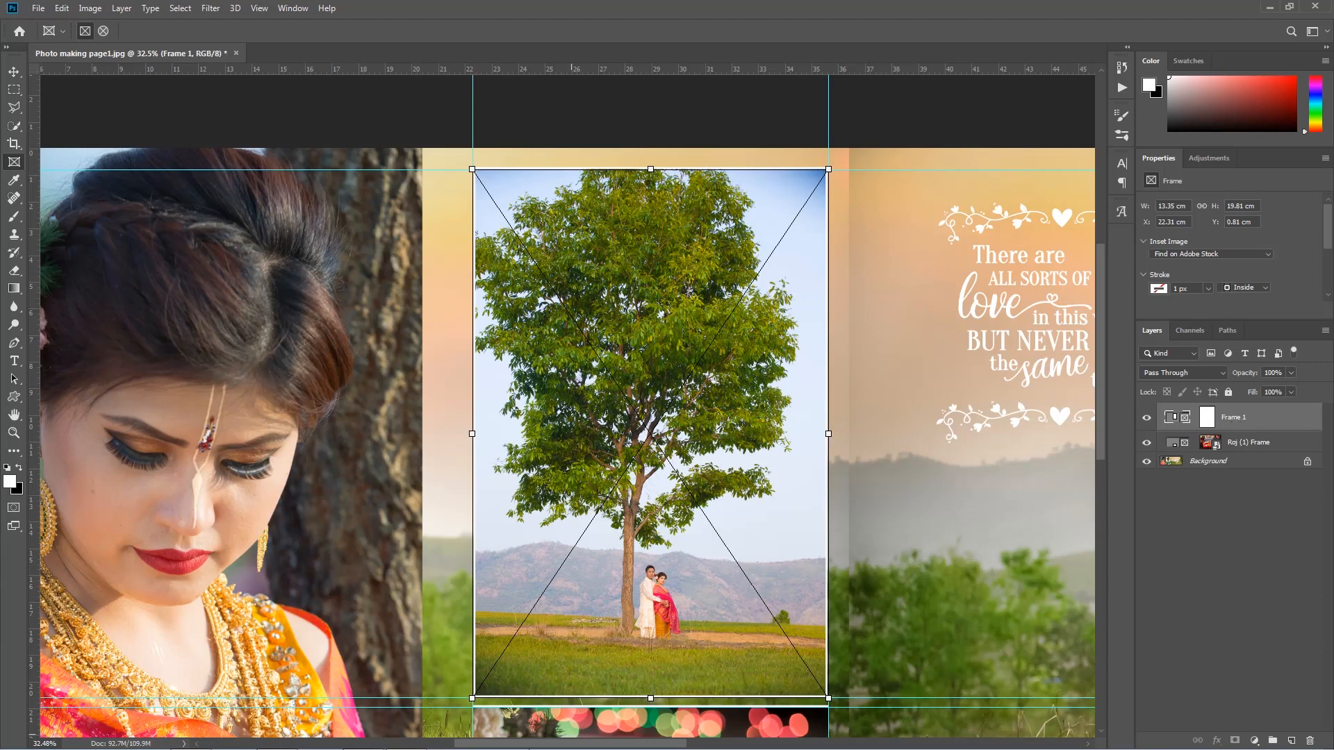
Place the image "Roj (15)" from the Smart Object folder into the frame over the tree photo.
click(276, 741)
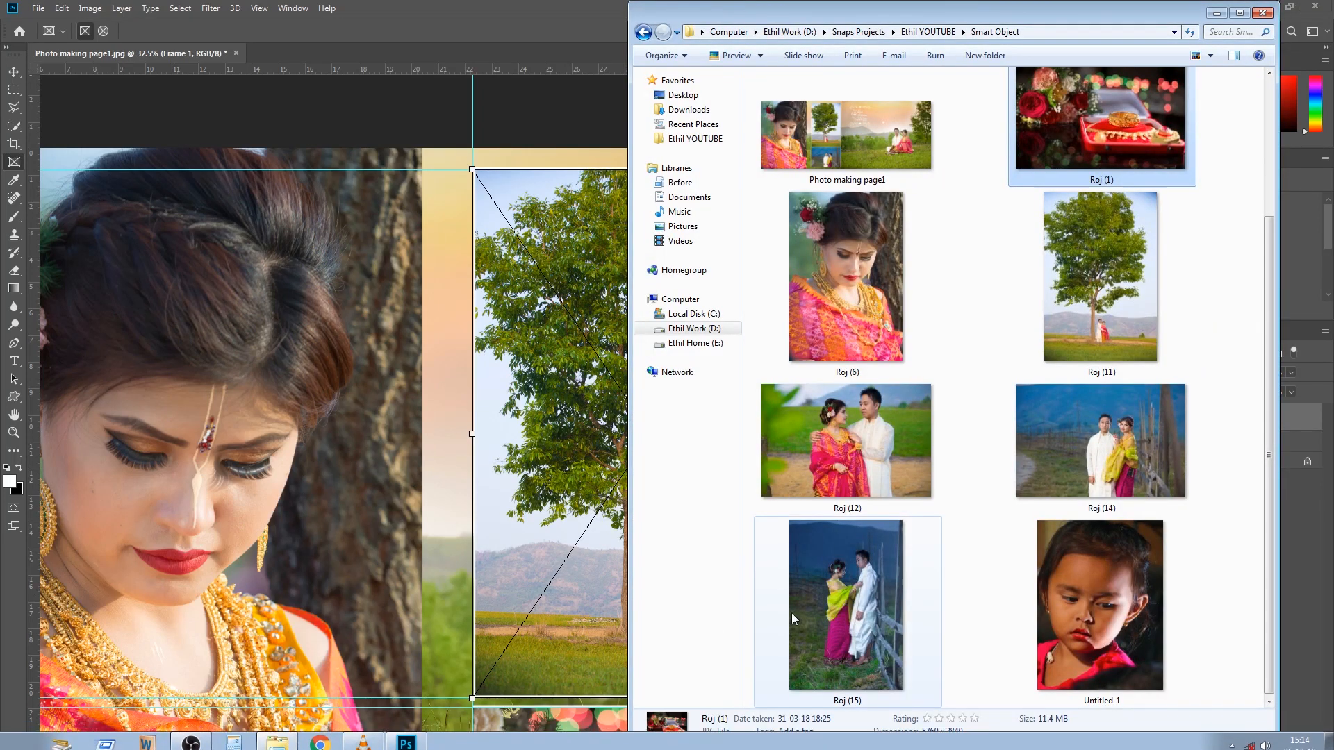
click(889, 434)
scroll(889, 433, down, 3)
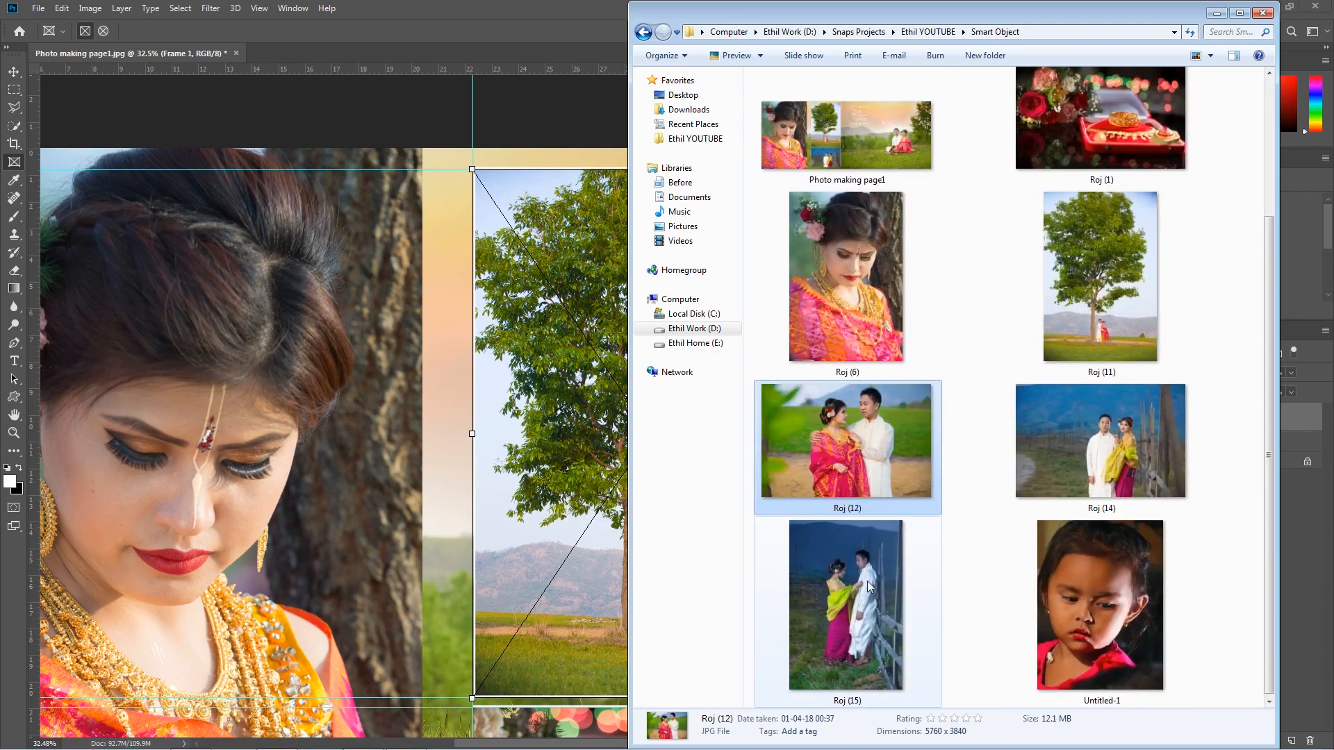
drag(869, 583, 560, 464)
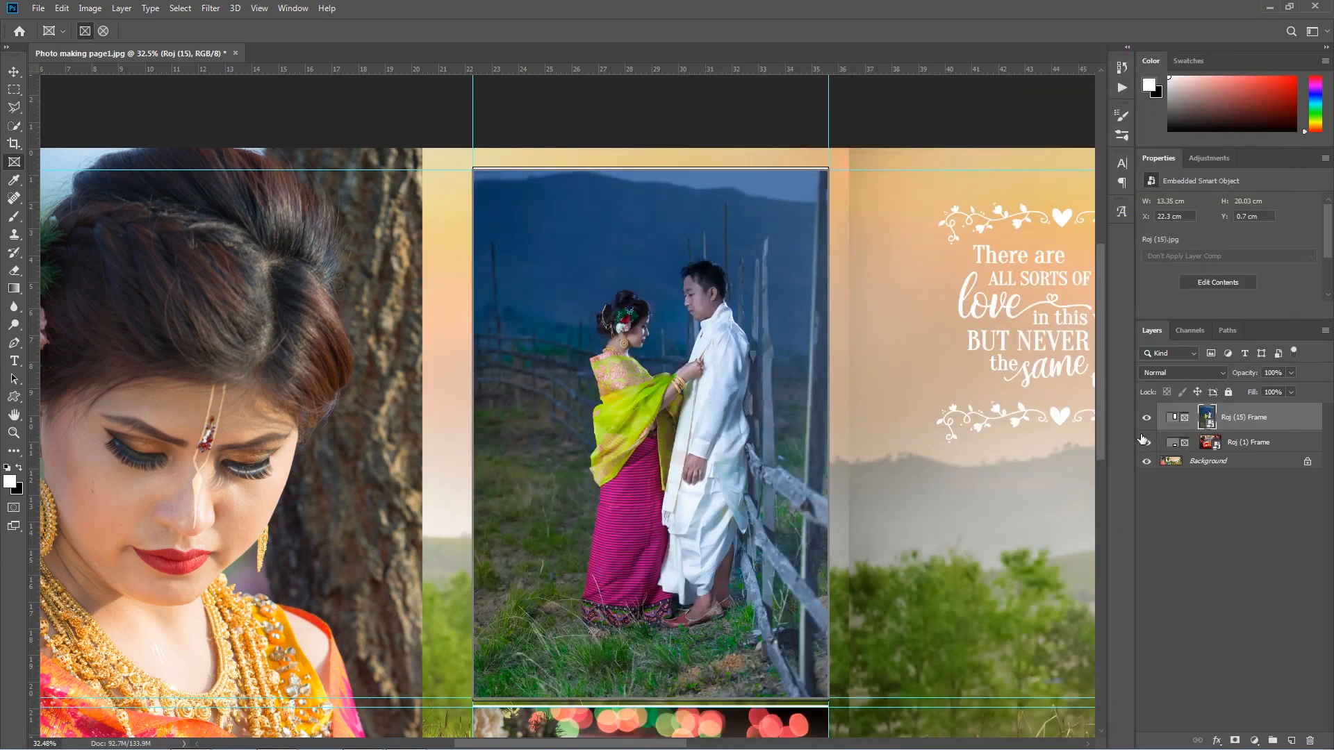
Scale the standing couple photo inside its frame to about 62% and shift it slightly right and up.
scroll(685, 417, down, 3)
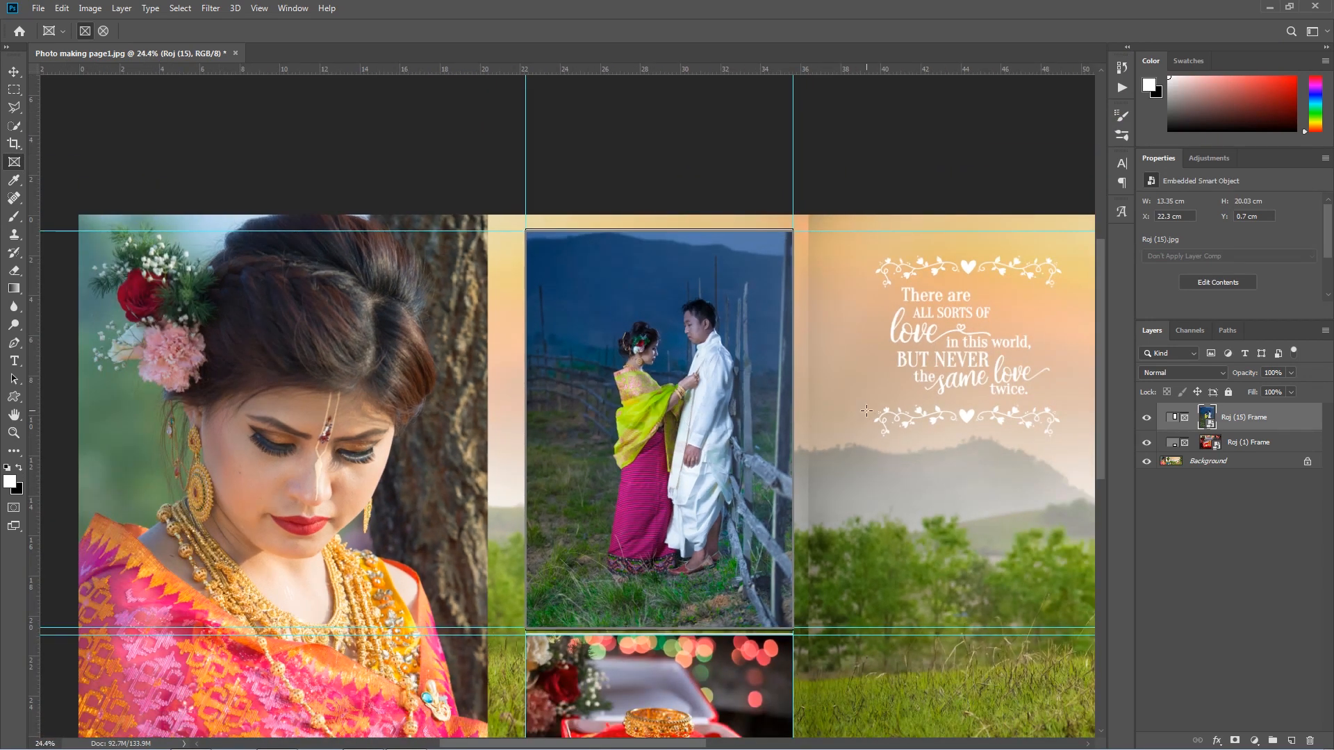
click(1207, 417)
key(ctrl+t)
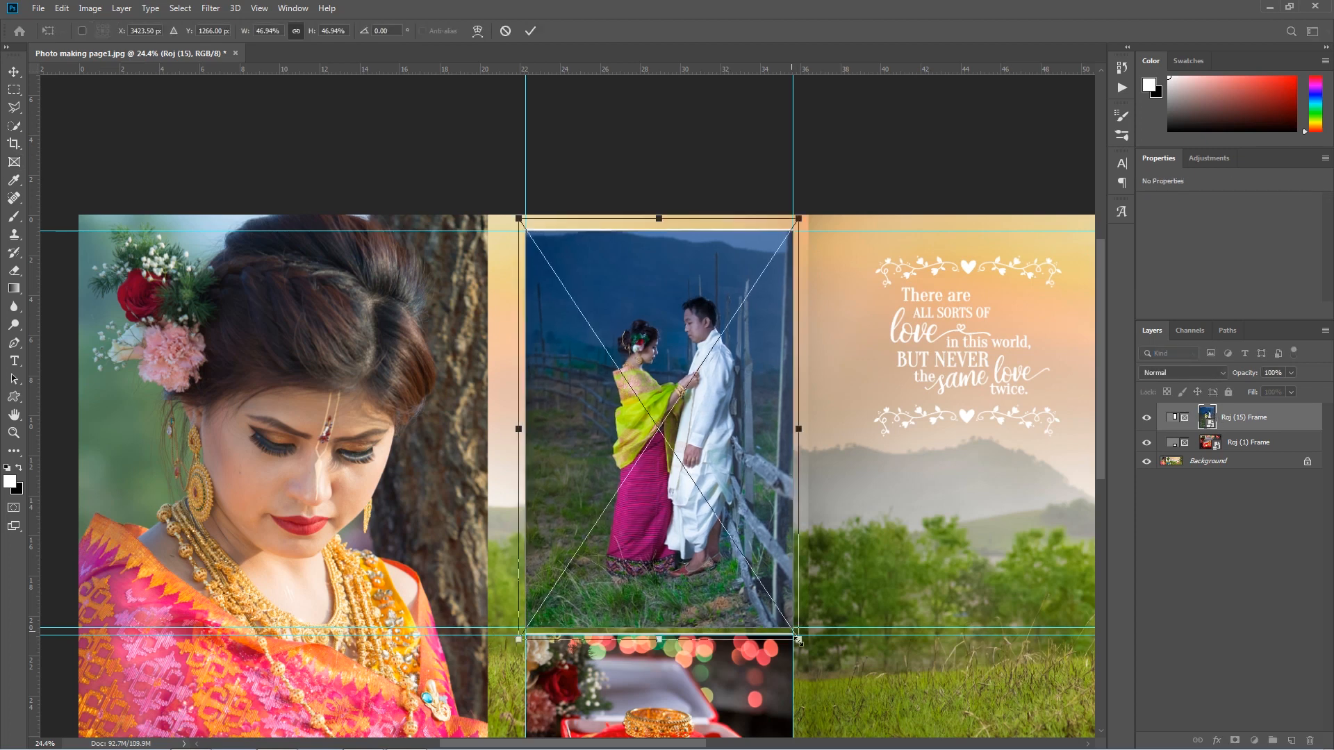
drag(798, 638, 837, 696)
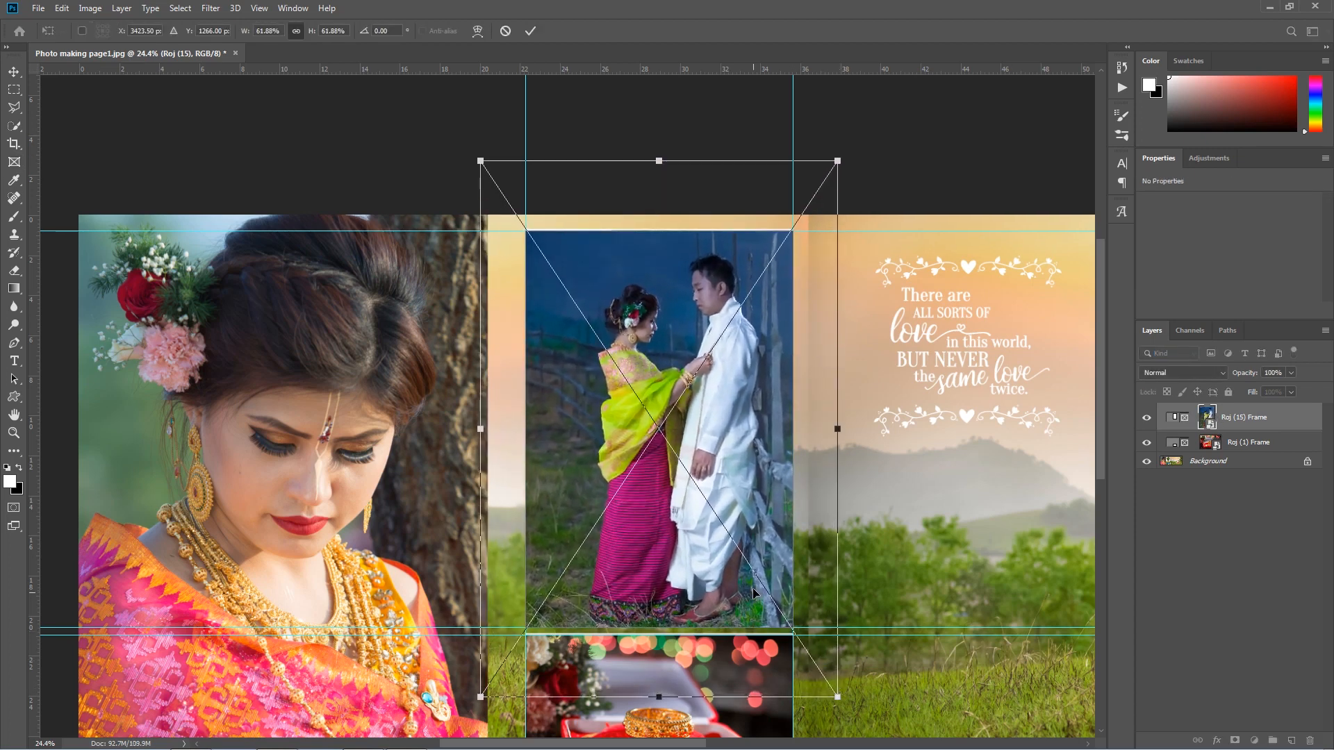
mouse_move(753, 592)
mouse_down()
mouse_move(755, 571)
mouse_move(763, 585)
mouse_up()
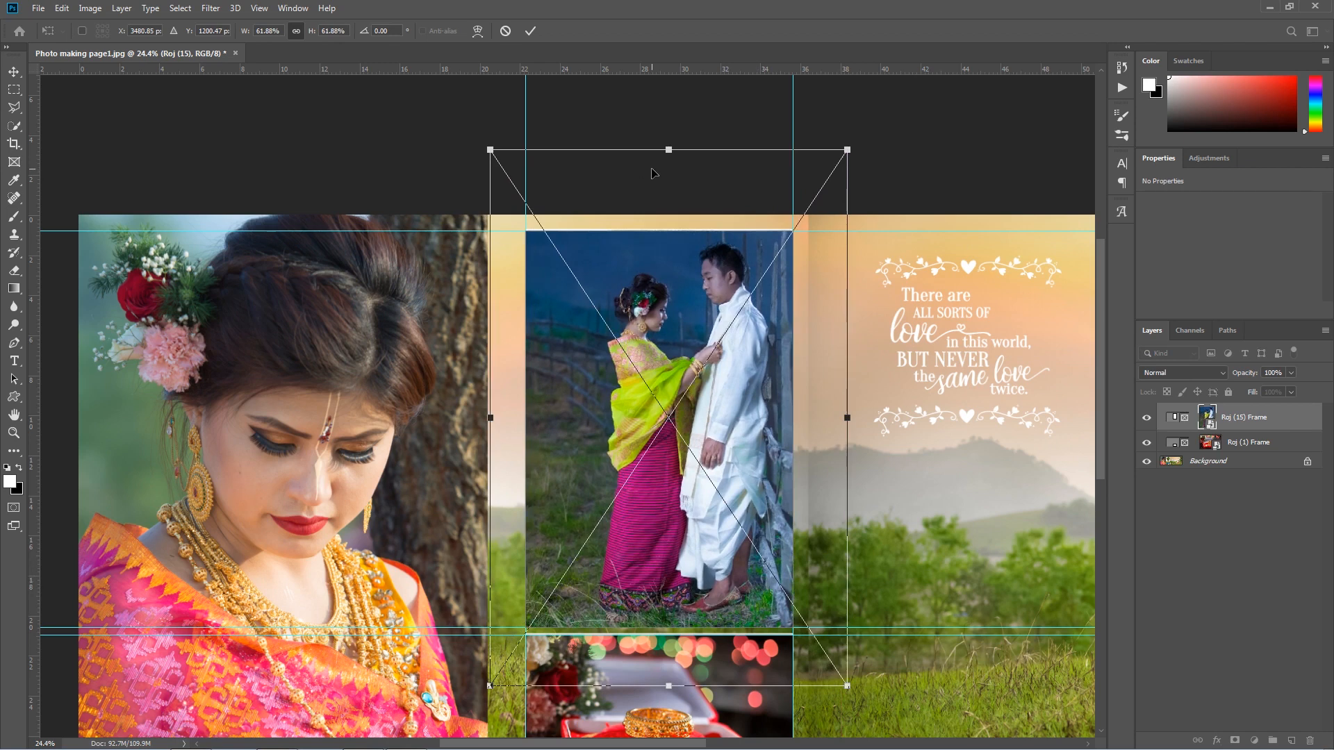
click(531, 31)
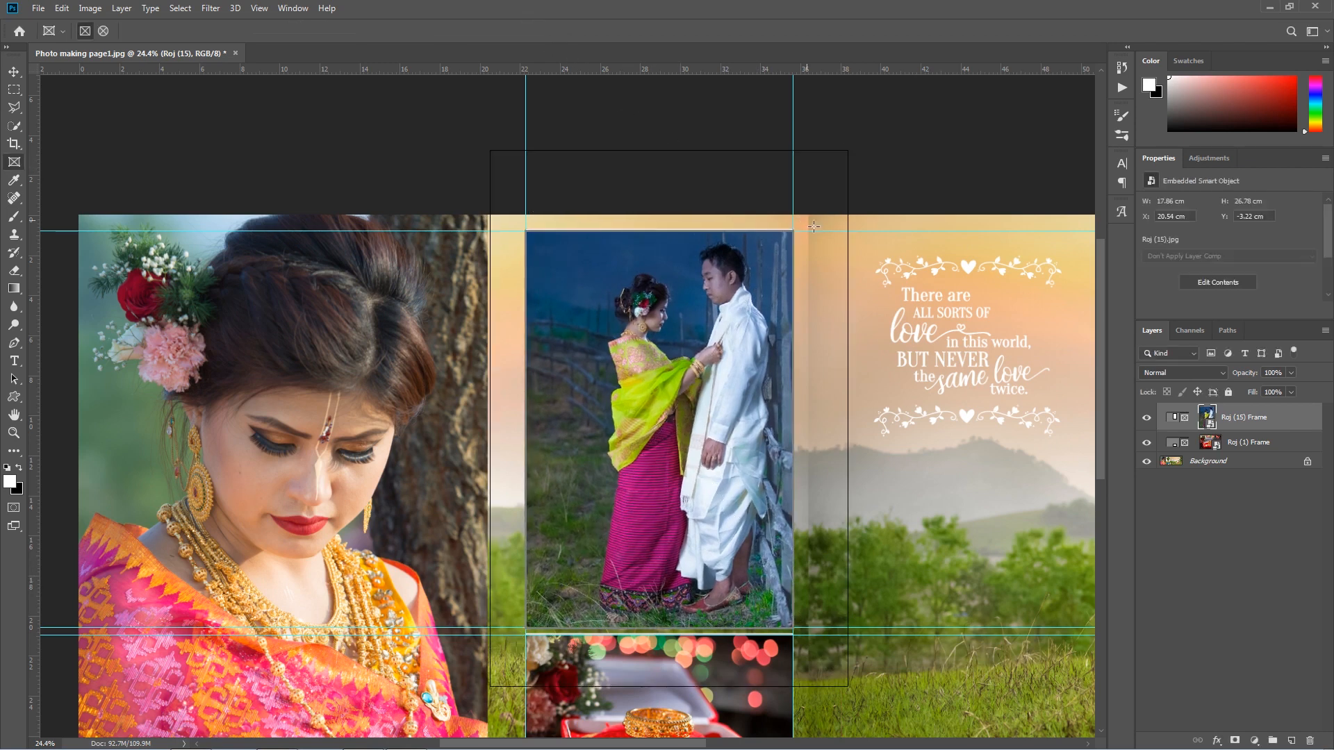
Switch to the Move tool, select the "Roj (15)" frame and clear all guides from the album page.
key(v)
key(ctrl+minus)
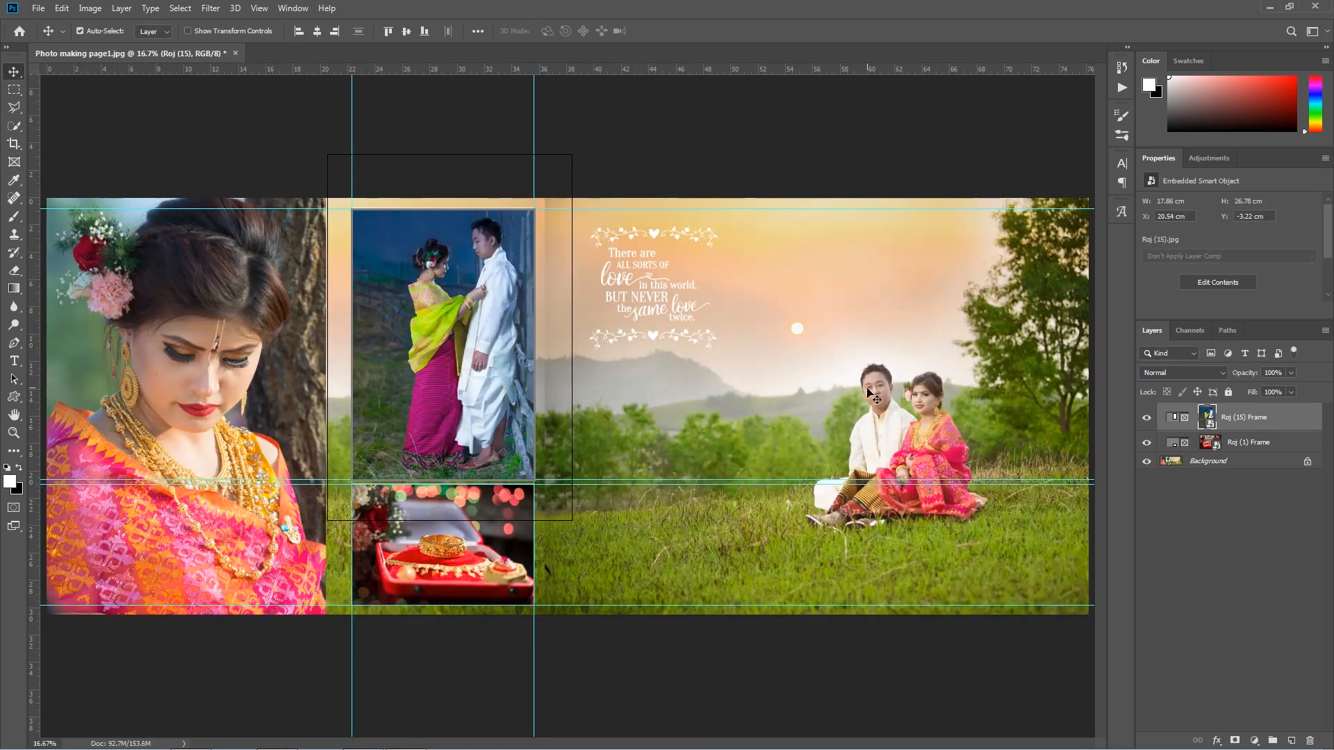
click(1248, 416)
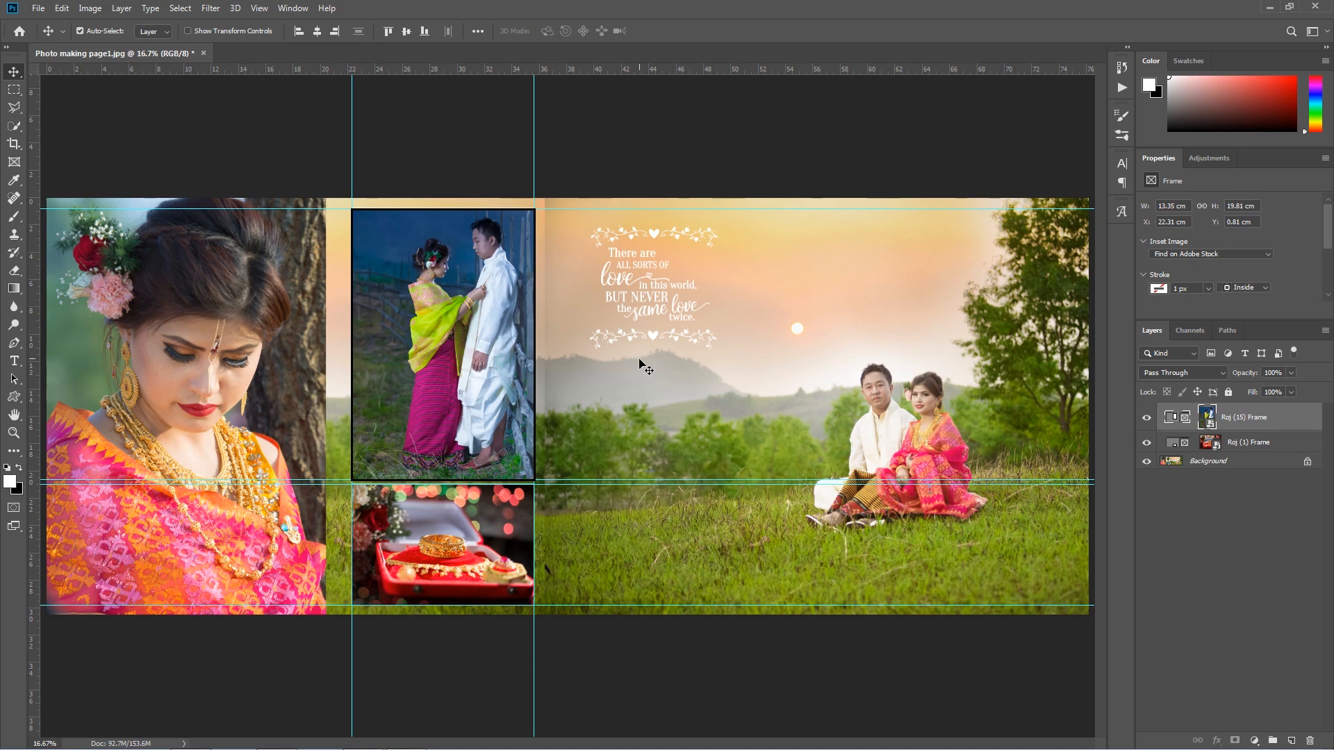
click(263, 8)
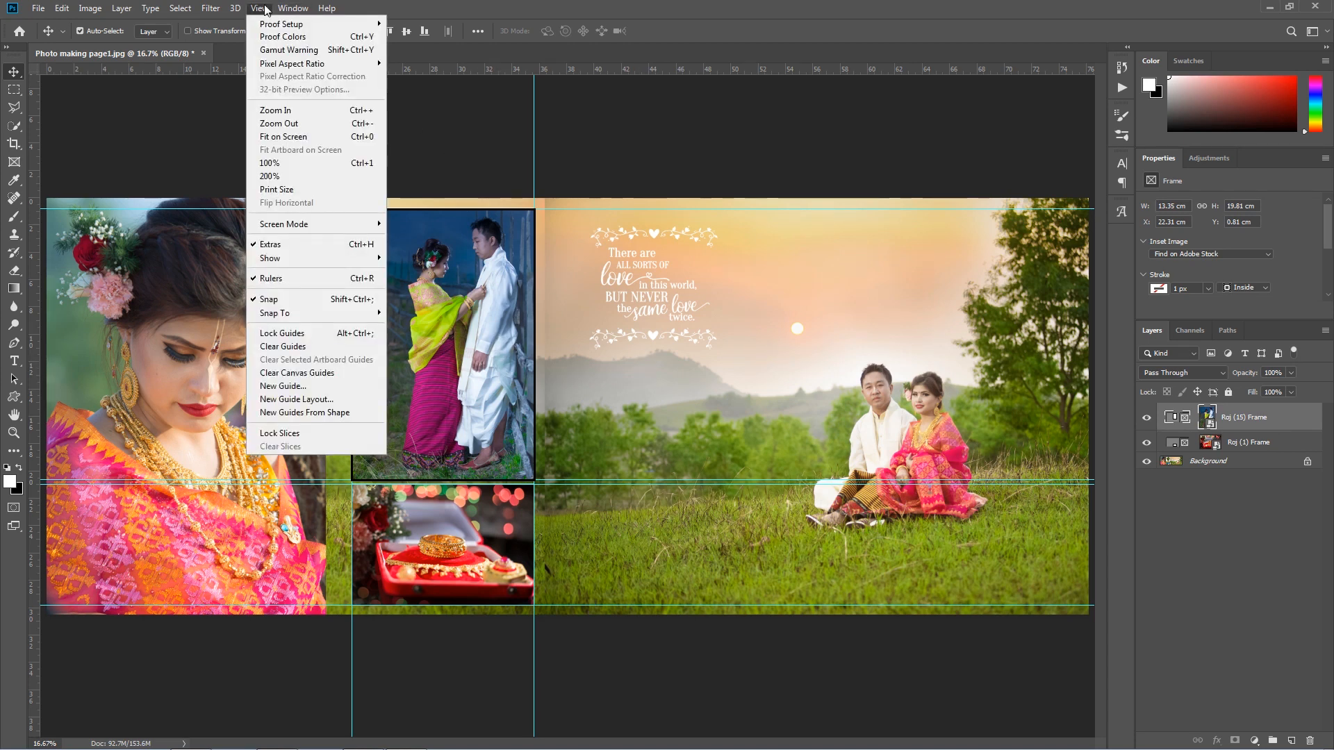
click(304, 347)
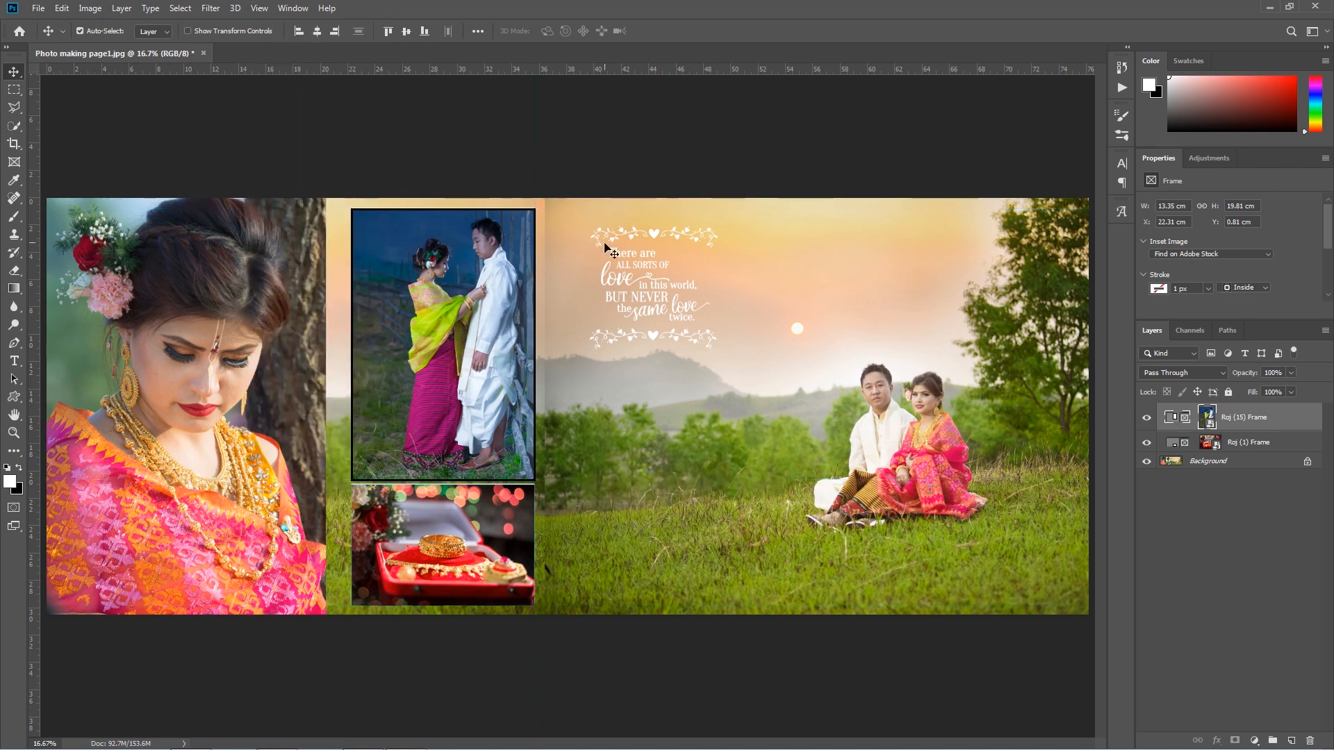
Display the finished album page in full screen mode on a black background and enlarge it to fill the screen.
key(f)
key(f)
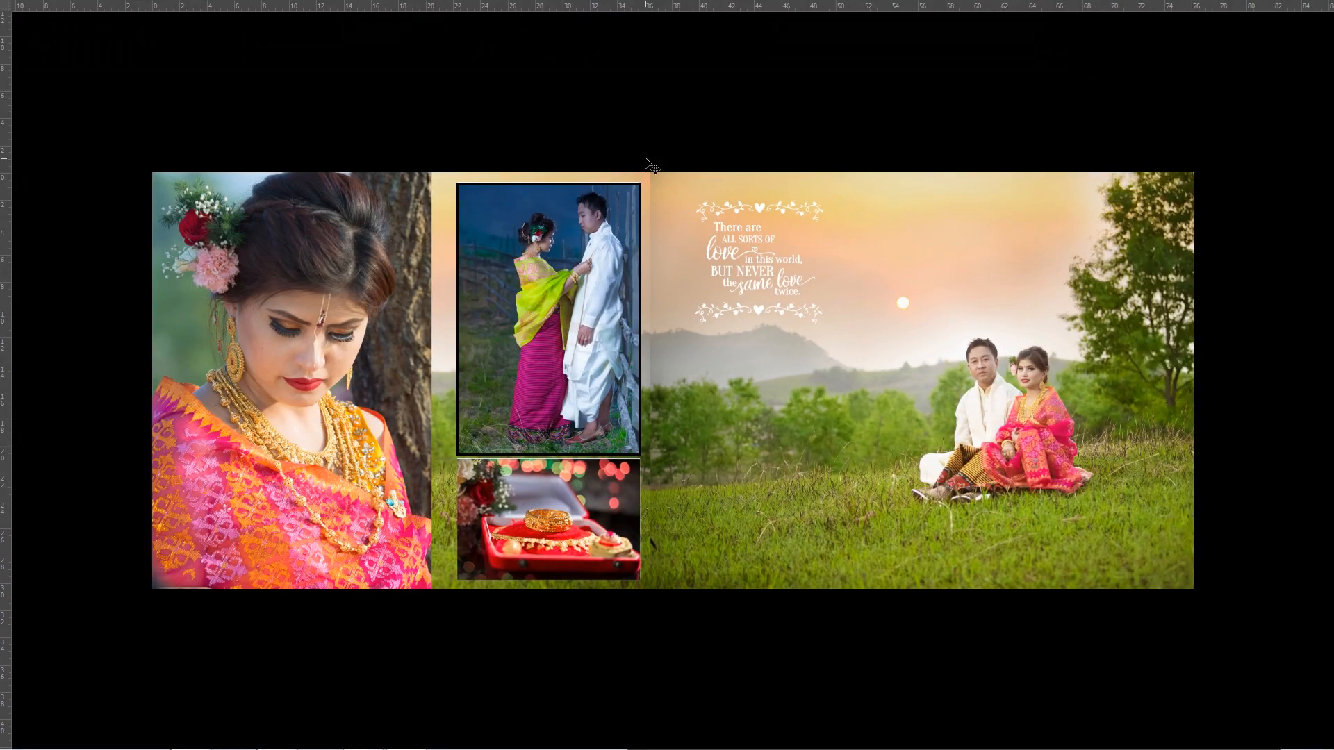
scroll(645, 162, up, 1)
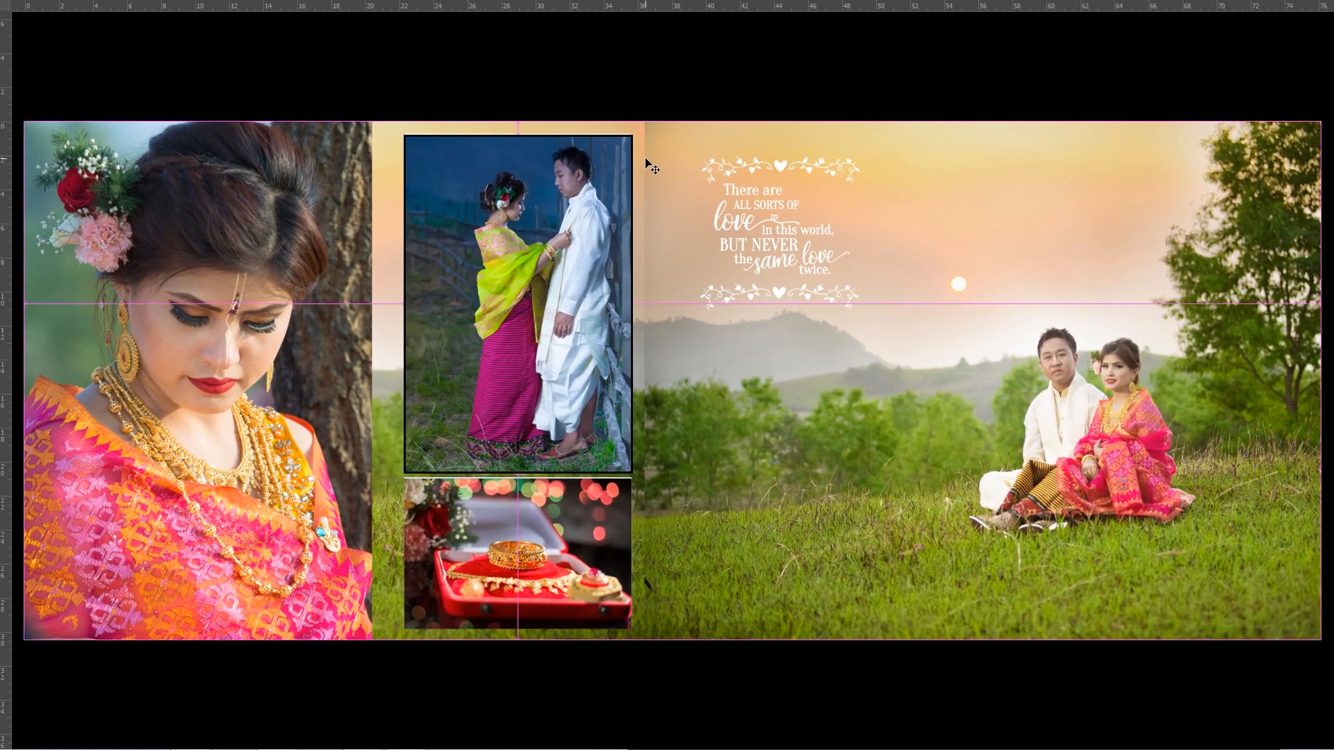